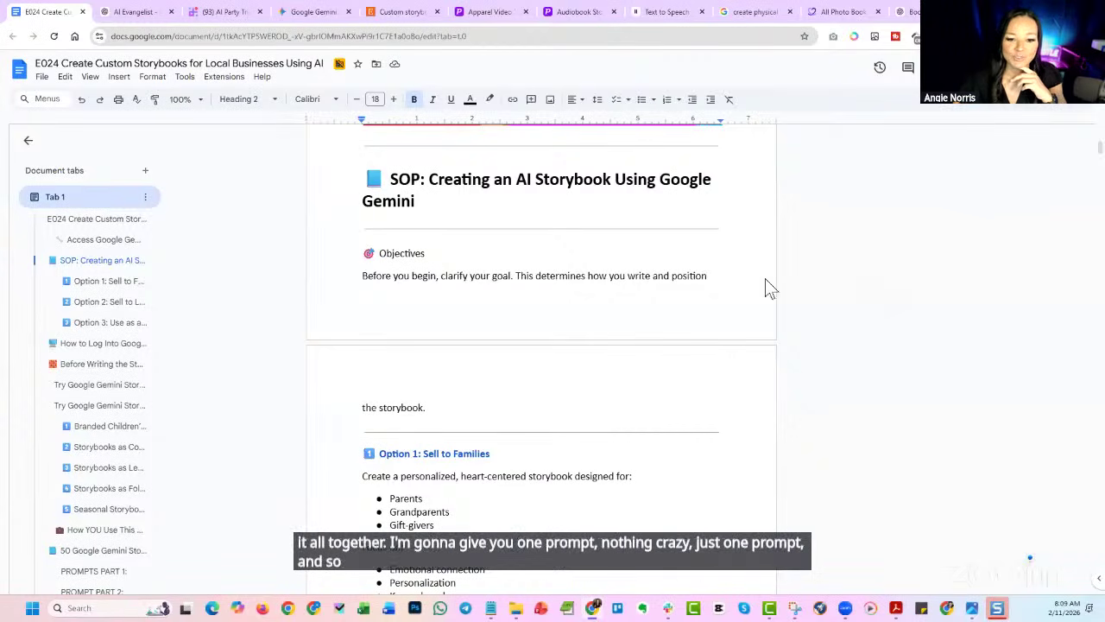
Review the storybook SOP from the title through the objectives, three selling options, Gemini login steps and pre-writing information list.
scroll(745, 279, up, 5)
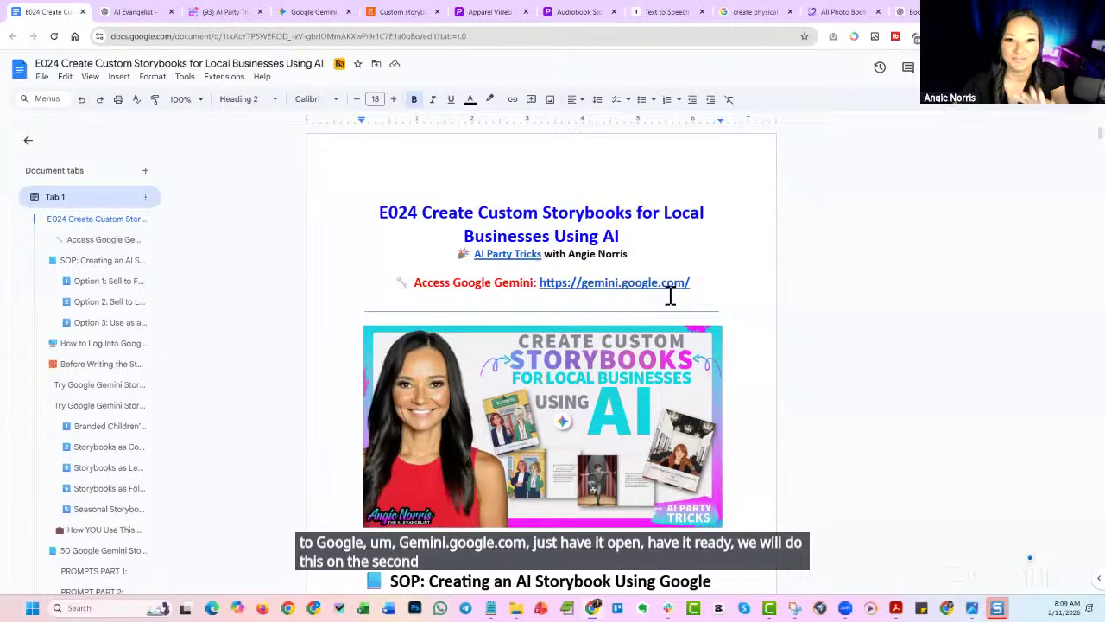
scroll(728, 286, down, 1)
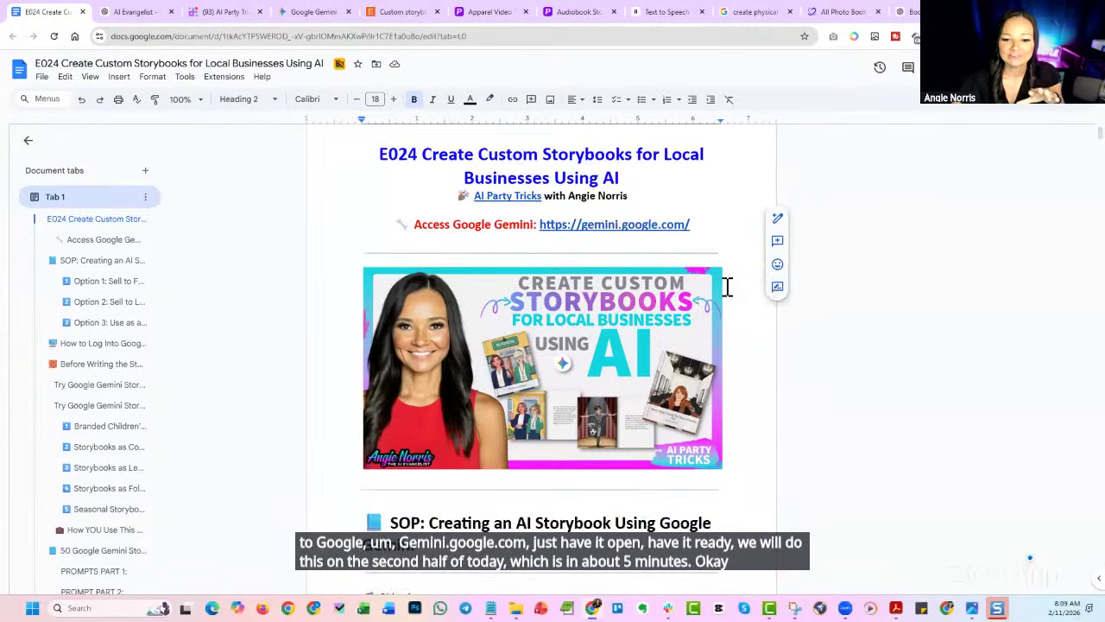
scroll(728, 287, down, 3)
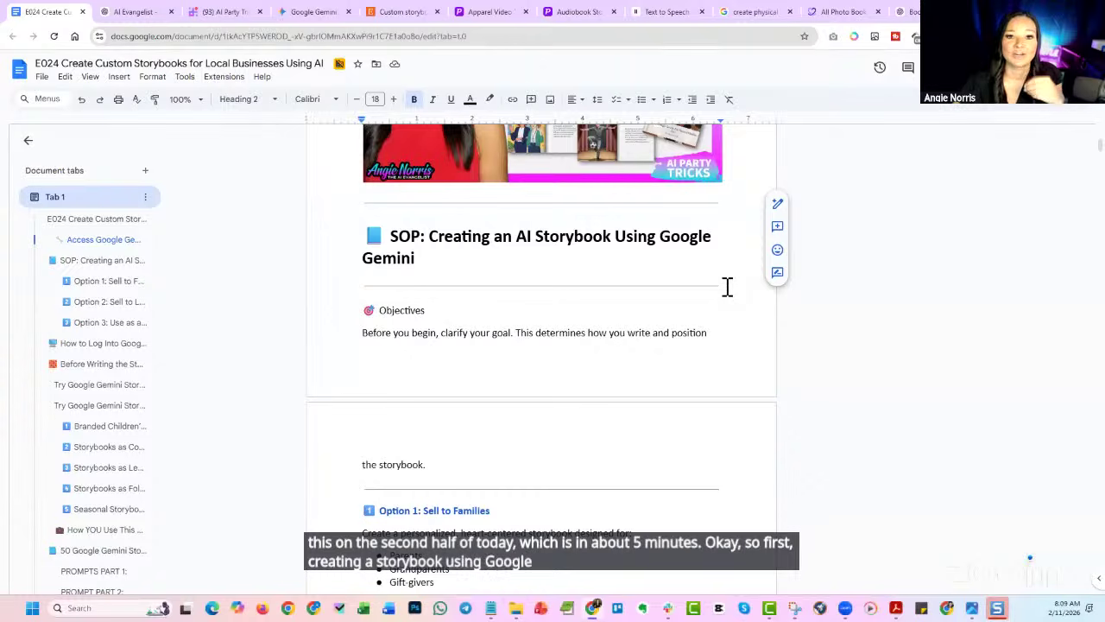
click(721, 288)
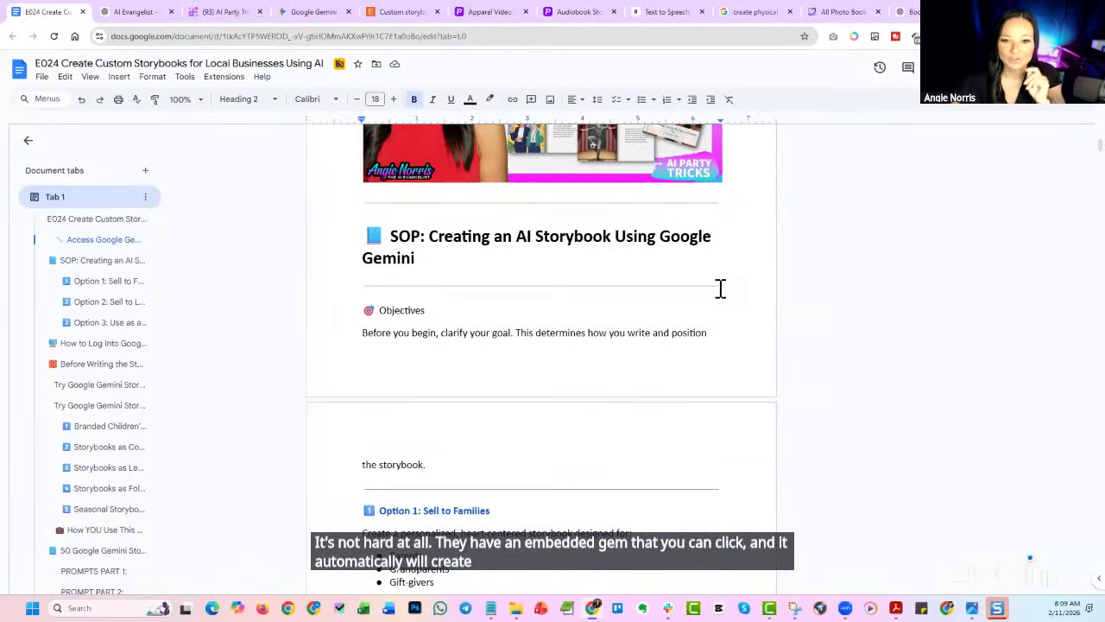
scroll(720, 307, down, 4)
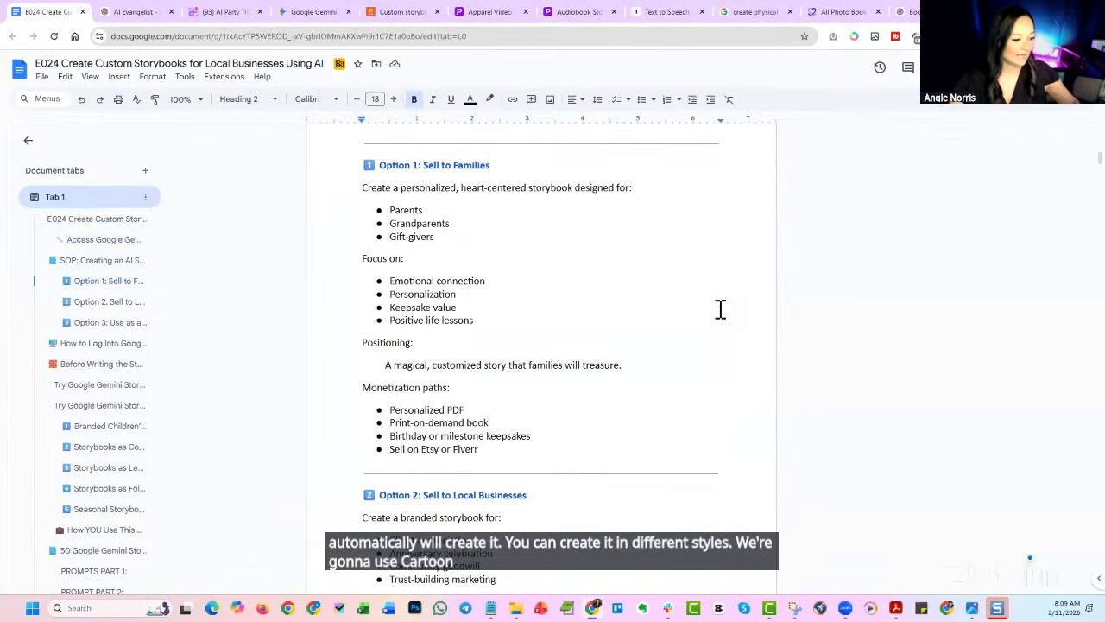
scroll(720, 308, down, 10)
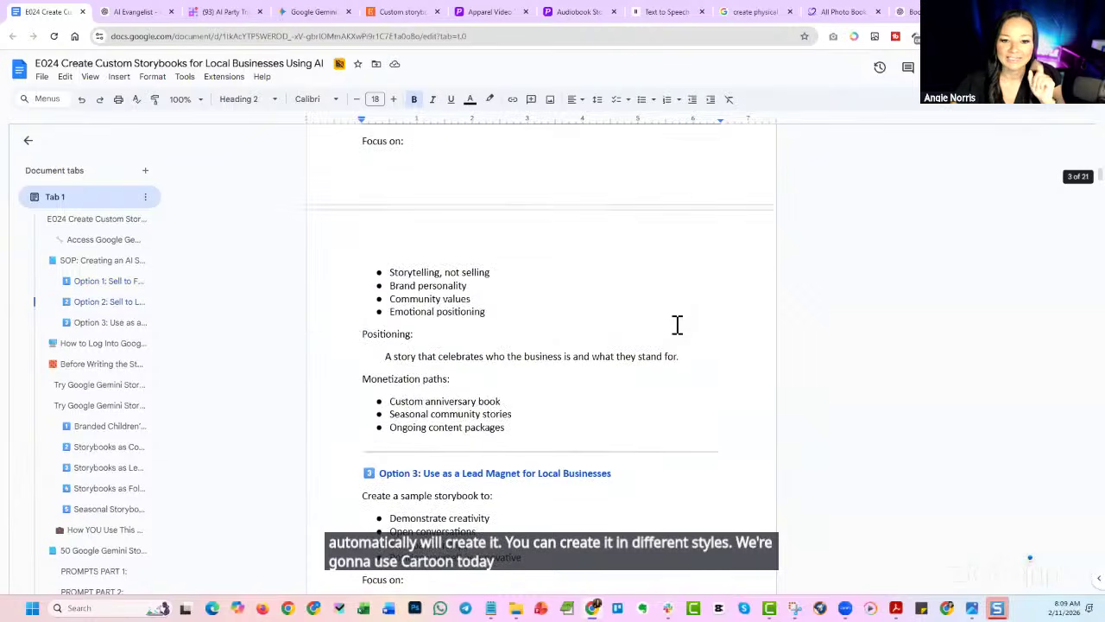
scroll(675, 321, down, 4)
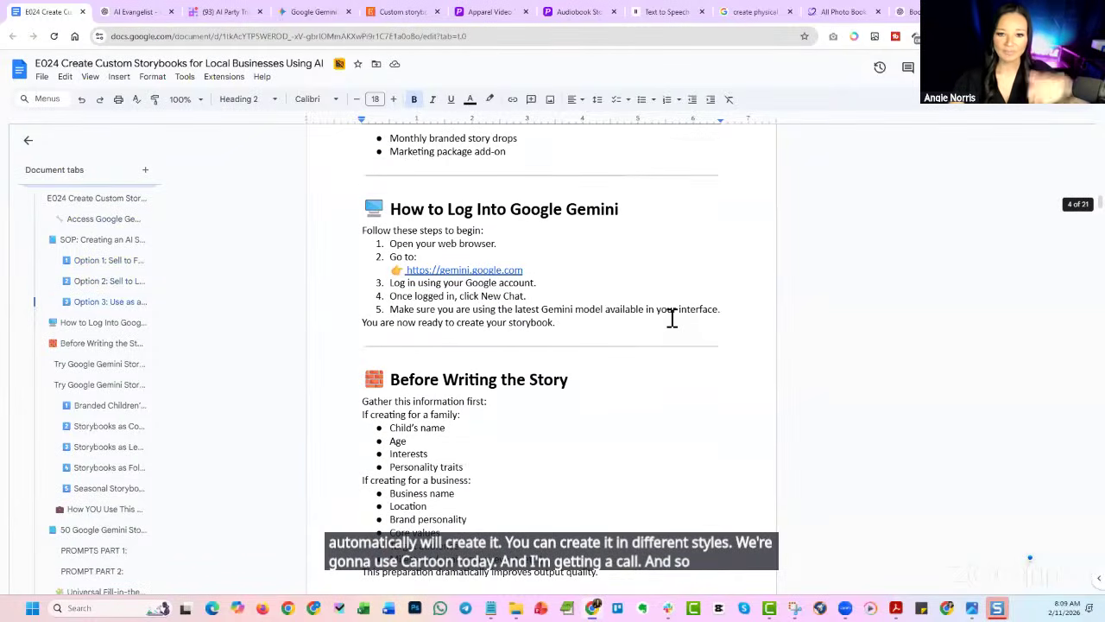
scroll(672, 319, down, 4)
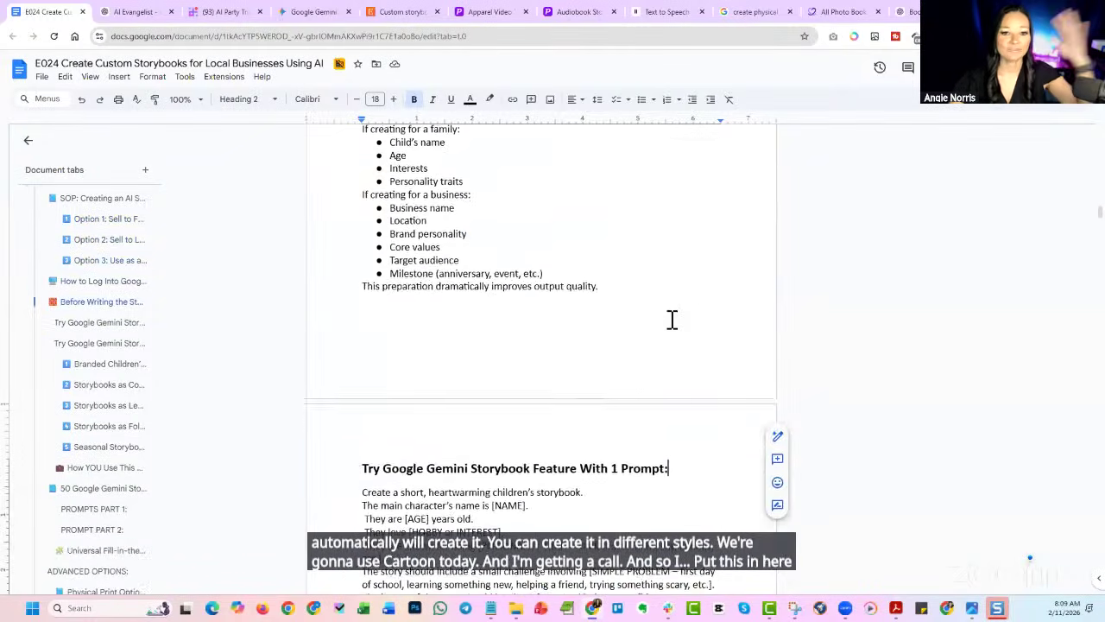
Highlight the full prompt text under "Try Google Gemini Storybook Feature With 1 Prompt".
scroll(672, 319, up, 2)
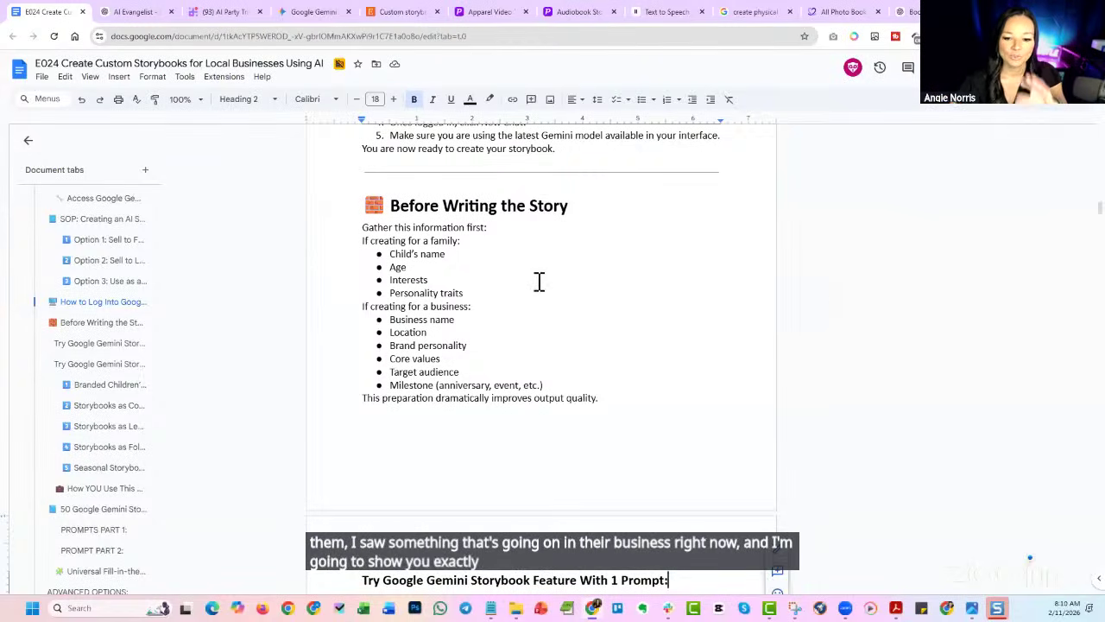
scroll(546, 328, down, 3)
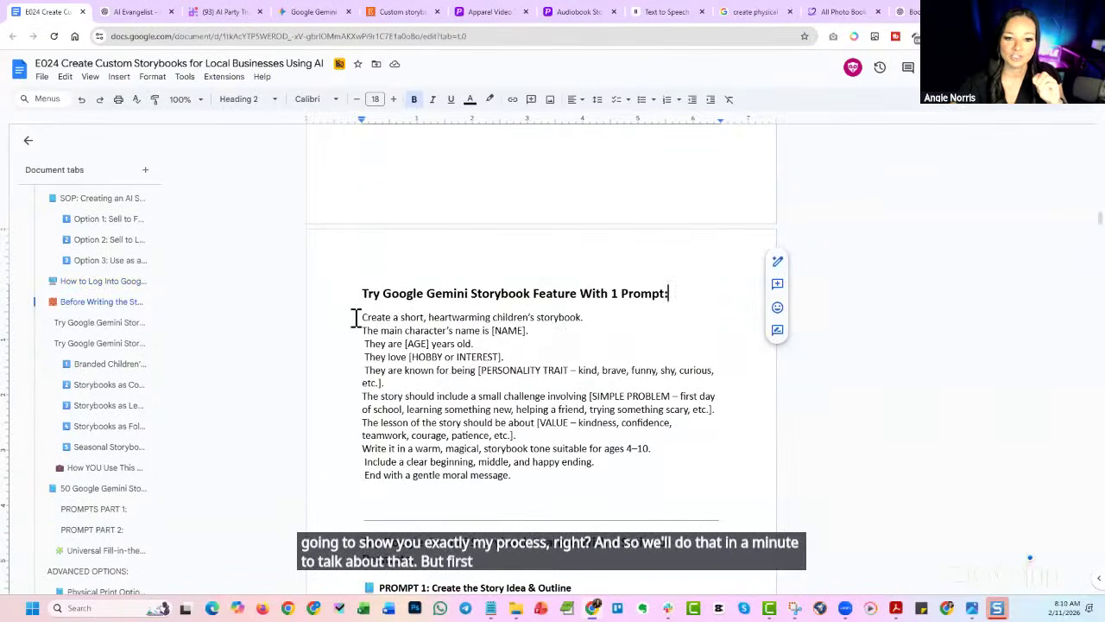
drag(362, 317, 573, 490)
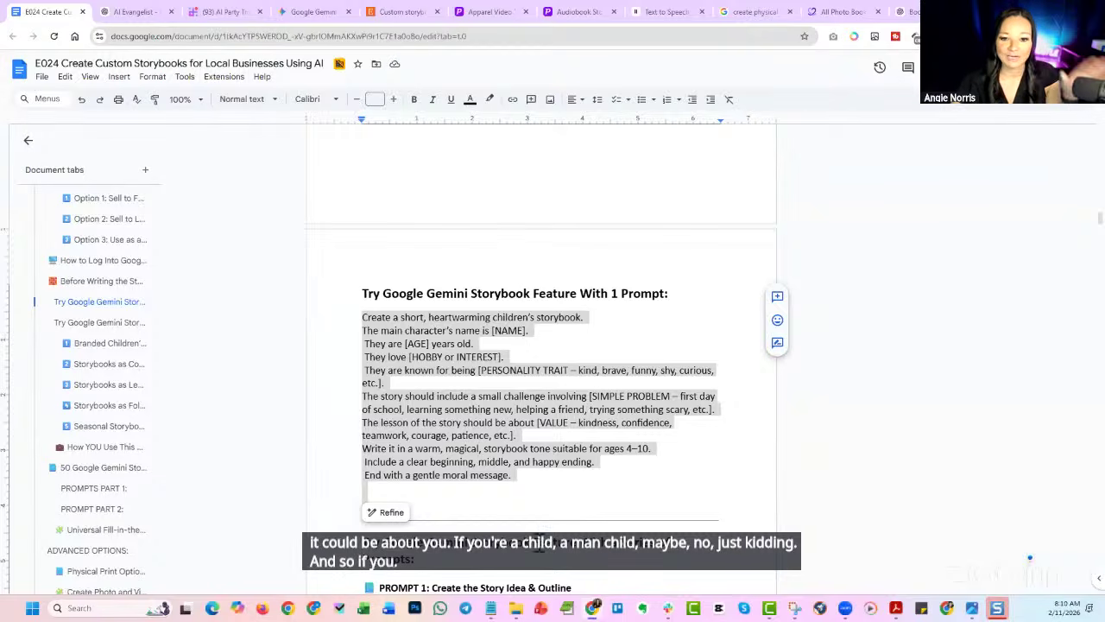
Read through the series of storybook prompts, from the story idea and outline to the cover concept and sellable product.
scroll(499, 412, down, 2)
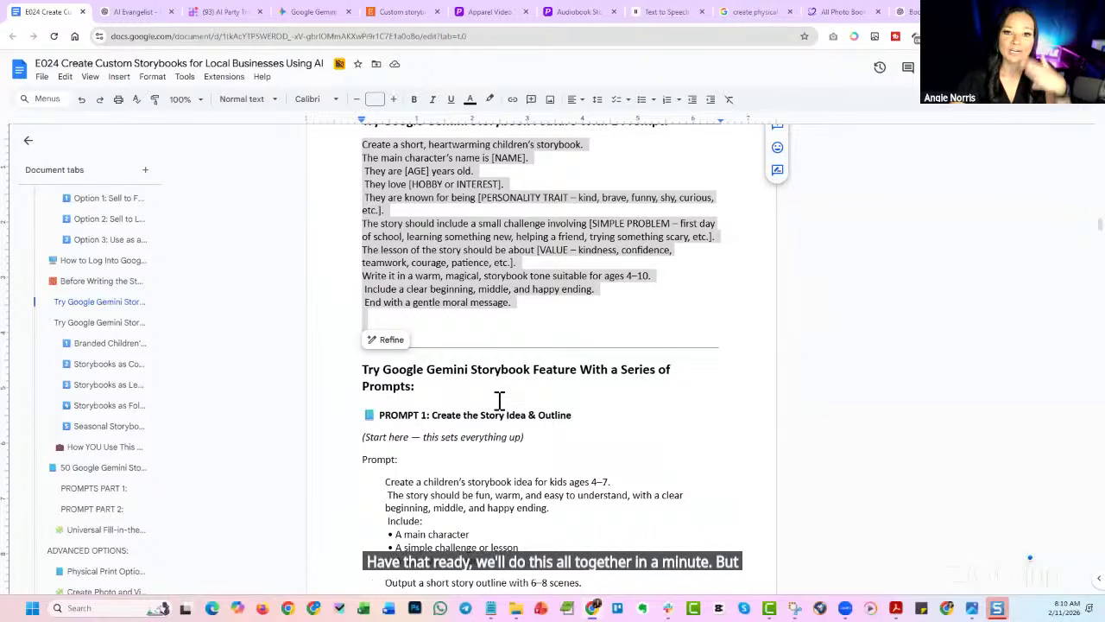
scroll(501, 404, down, 3)
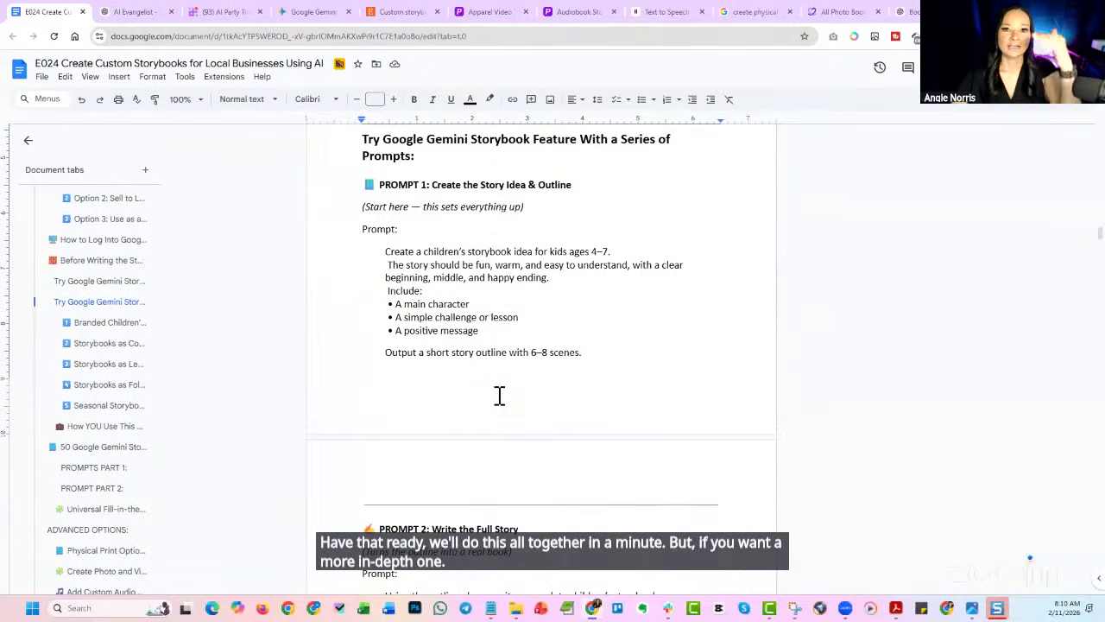
scroll(501, 393, down, 4)
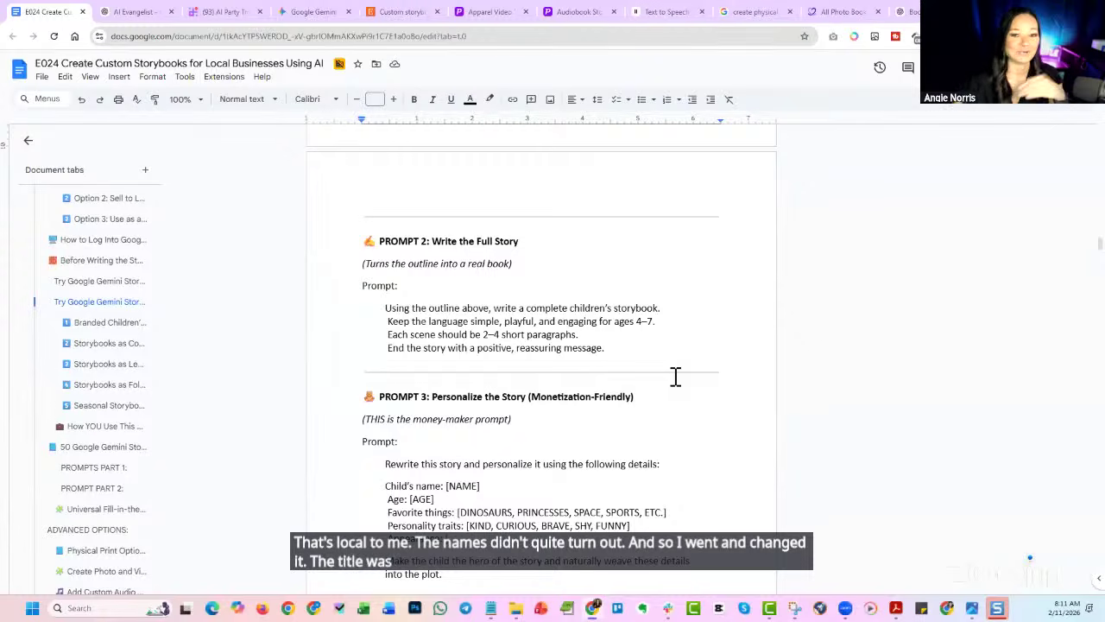
scroll(667, 393, down, 3)
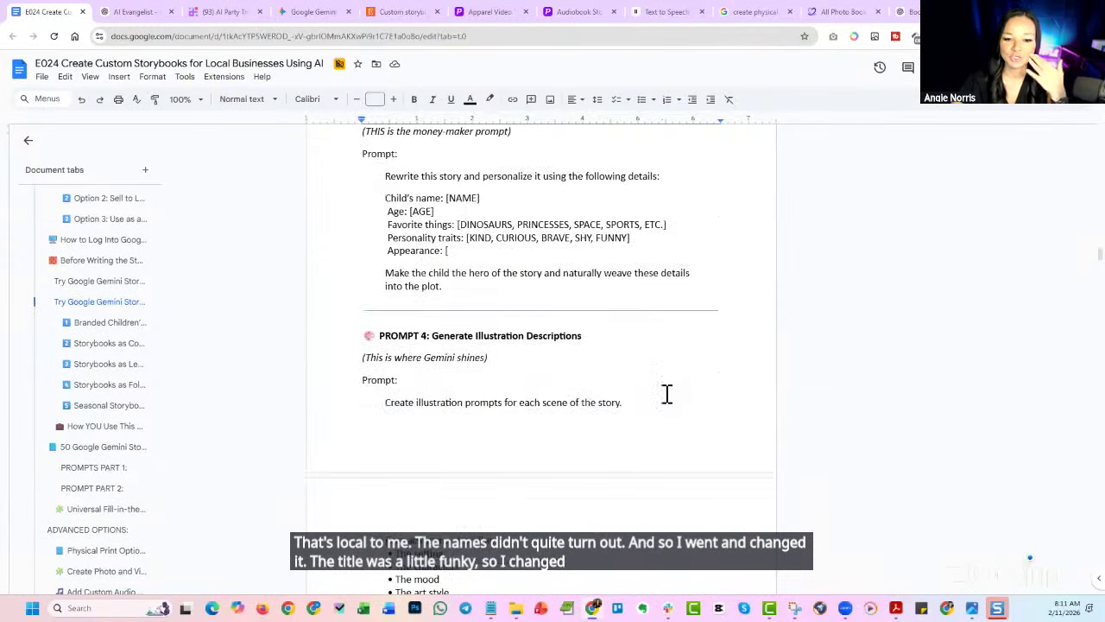
scroll(667, 393, down, 3)
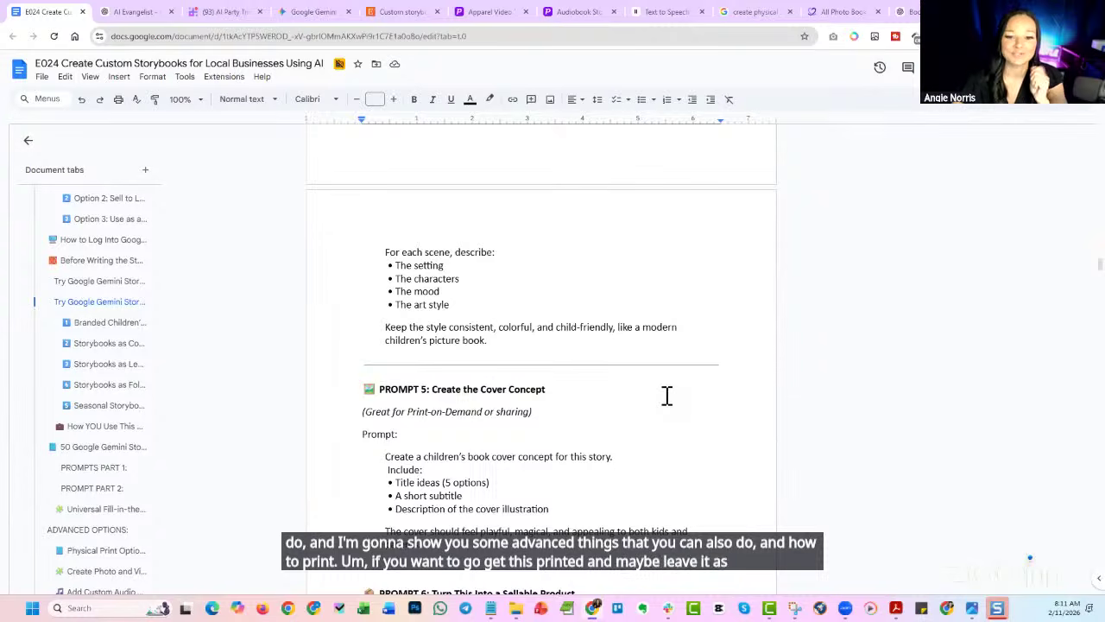
scroll(667, 395, down, 5)
Look through the list of local business types suited to storybooks, from kid and family-focused businesses to community organizations.
scroll(668, 390, down, 6)
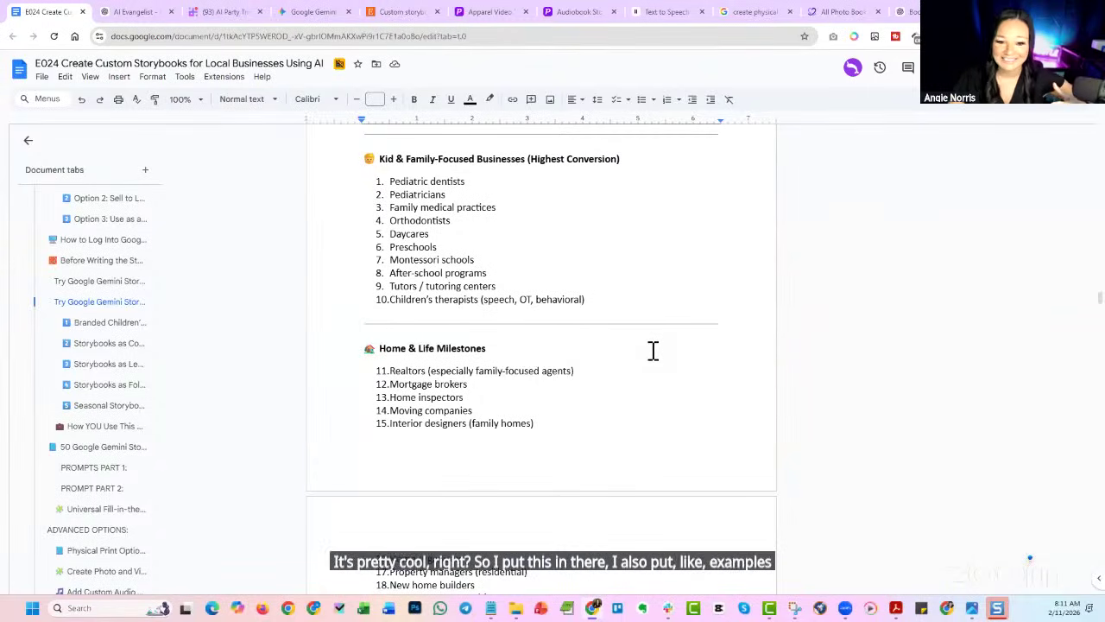
scroll(651, 351, down, 2)
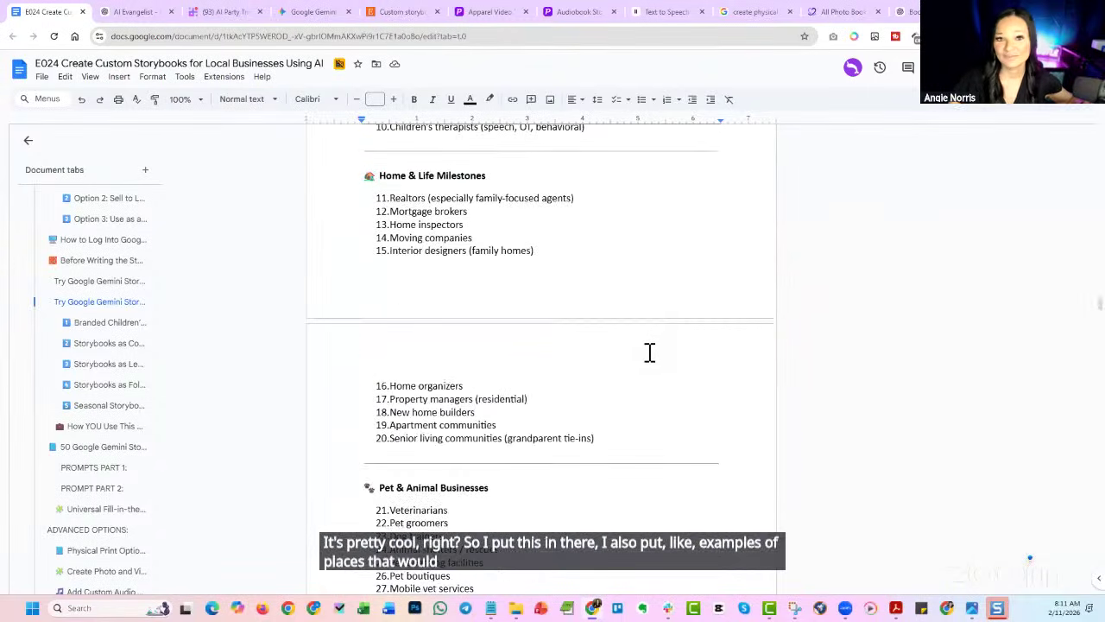
scroll(650, 352, down, 3)
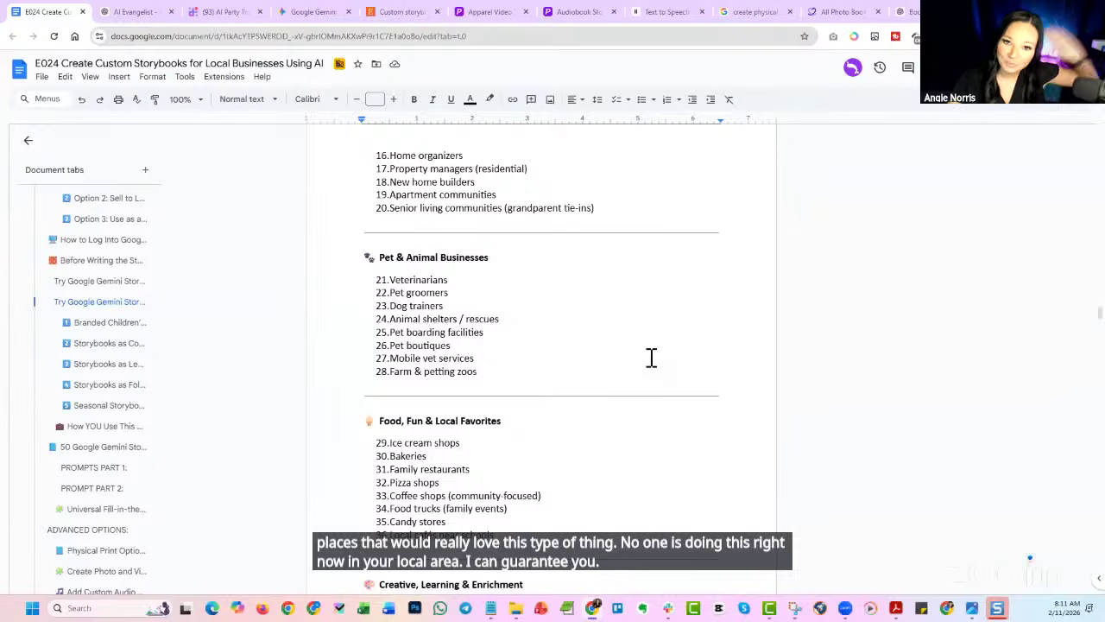
scroll(652, 357, down, 3)
scroll(653, 381, down, 4)
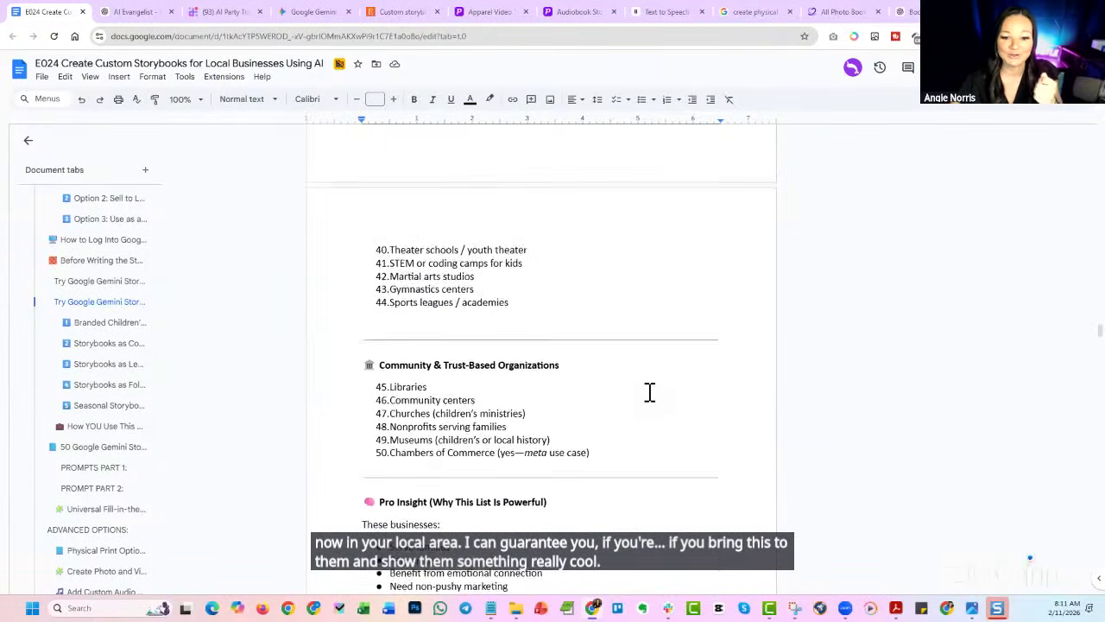
Review how businesses can use branded storybooks, plus the lead generator steps and the simple outreach script.
scroll(650, 388, down, 4)
scroll(651, 390, down, 3)
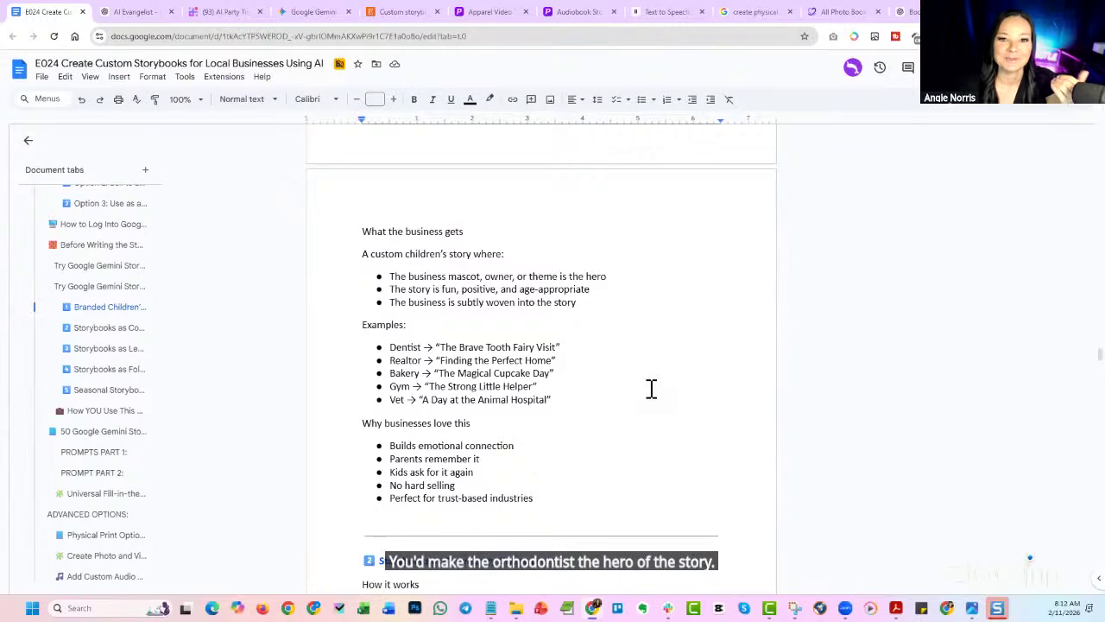
scroll(645, 390, down, 3)
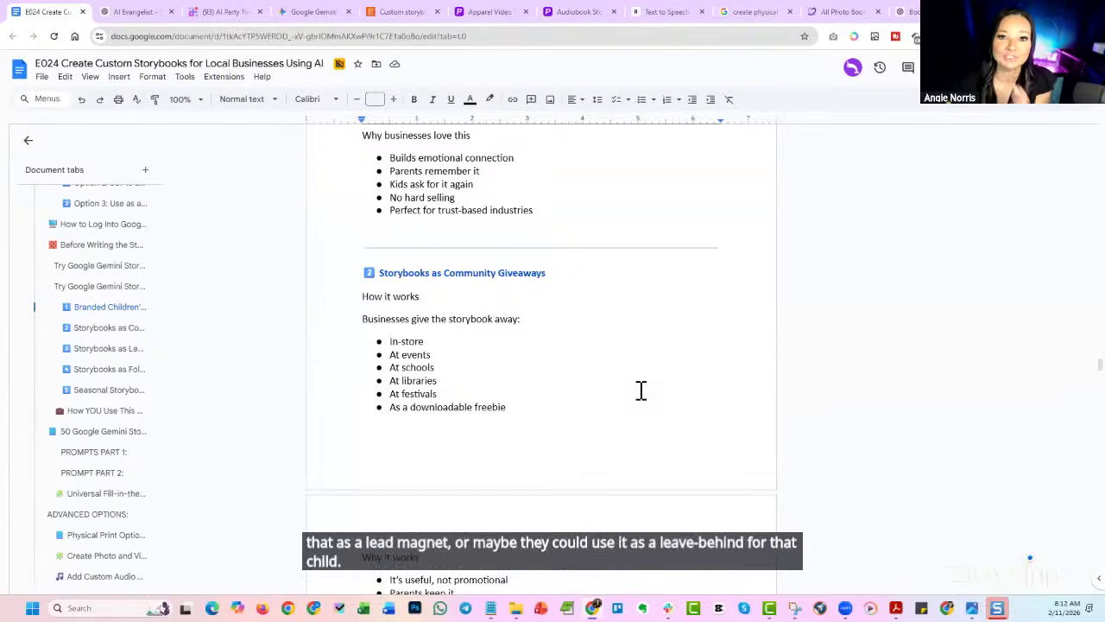
scroll(640, 390, down, 3)
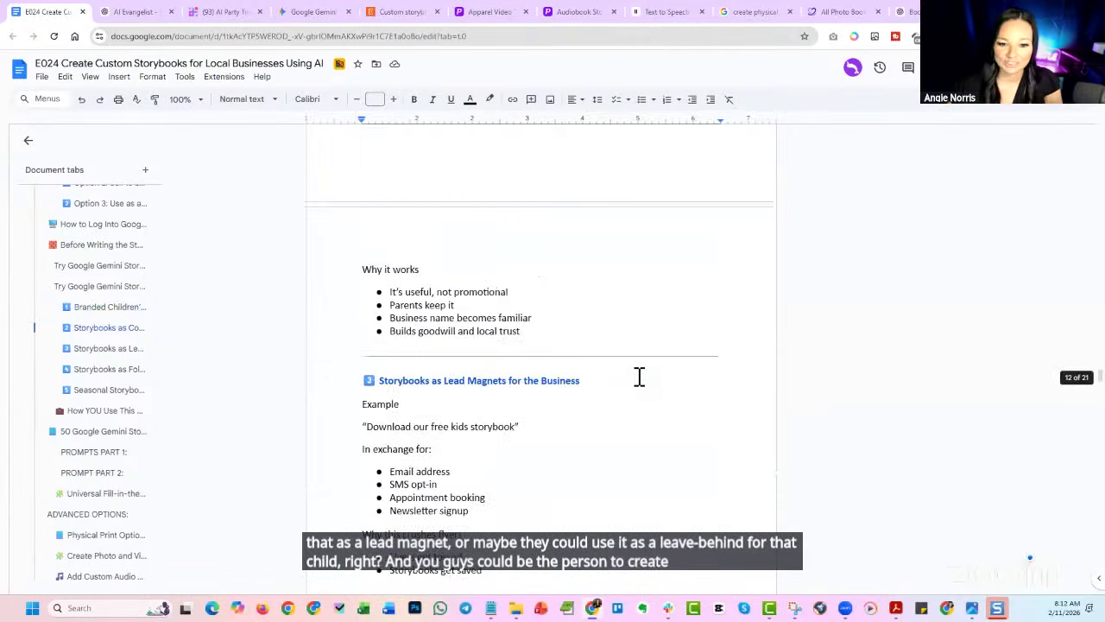
scroll(639, 377, down, 5)
scroll(633, 370, down, 5)
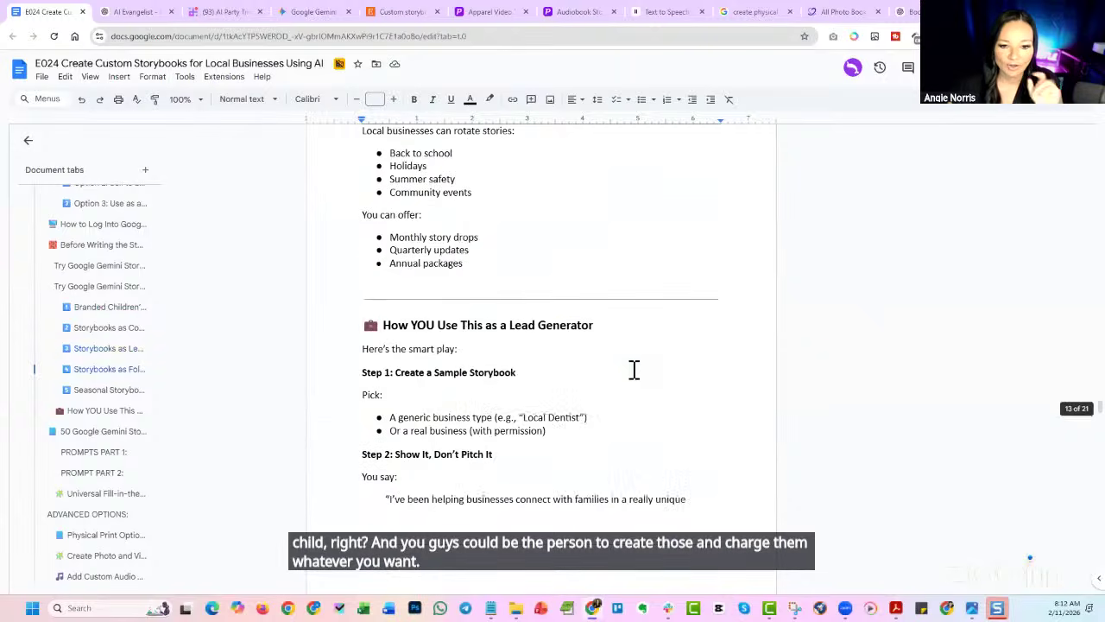
scroll(634, 369, down, 4)
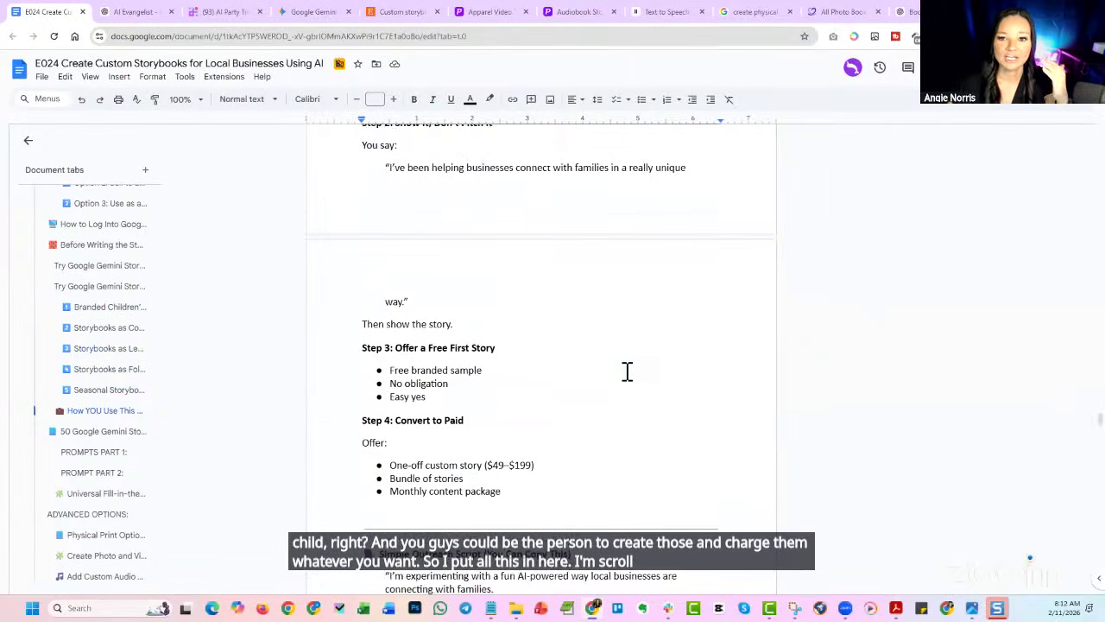
scroll(628, 371, up, 2)
scroll(626, 378, down, 9)
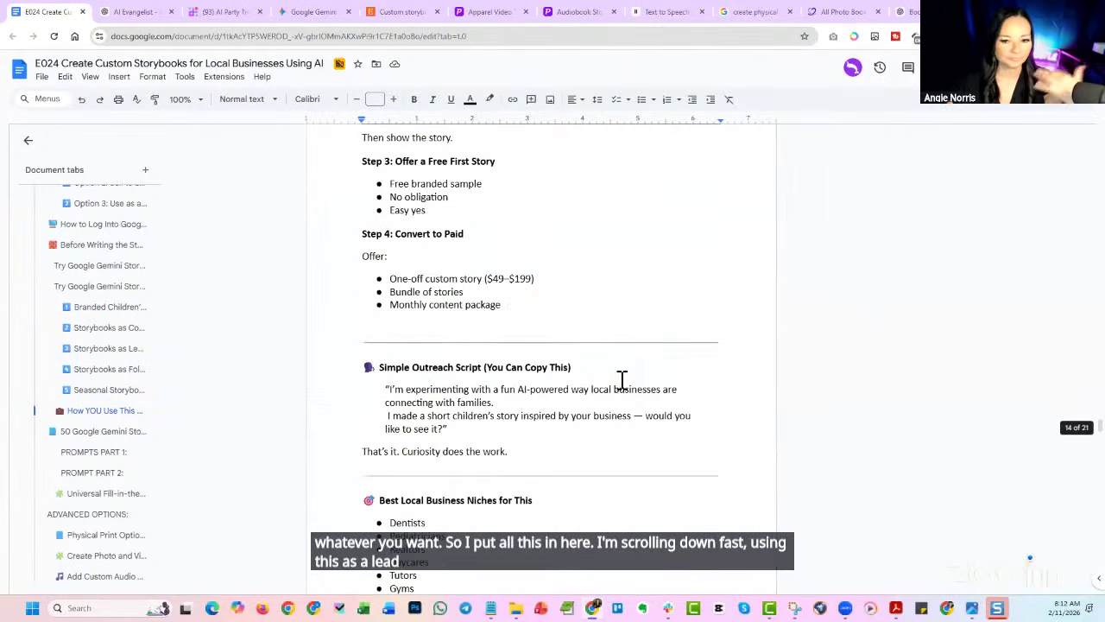
Look through the 50 Google Gemini storybook prompts for local businesses, from Pediatric Dentist to Chamber of Commerce.
scroll(620, 385, down, 4)
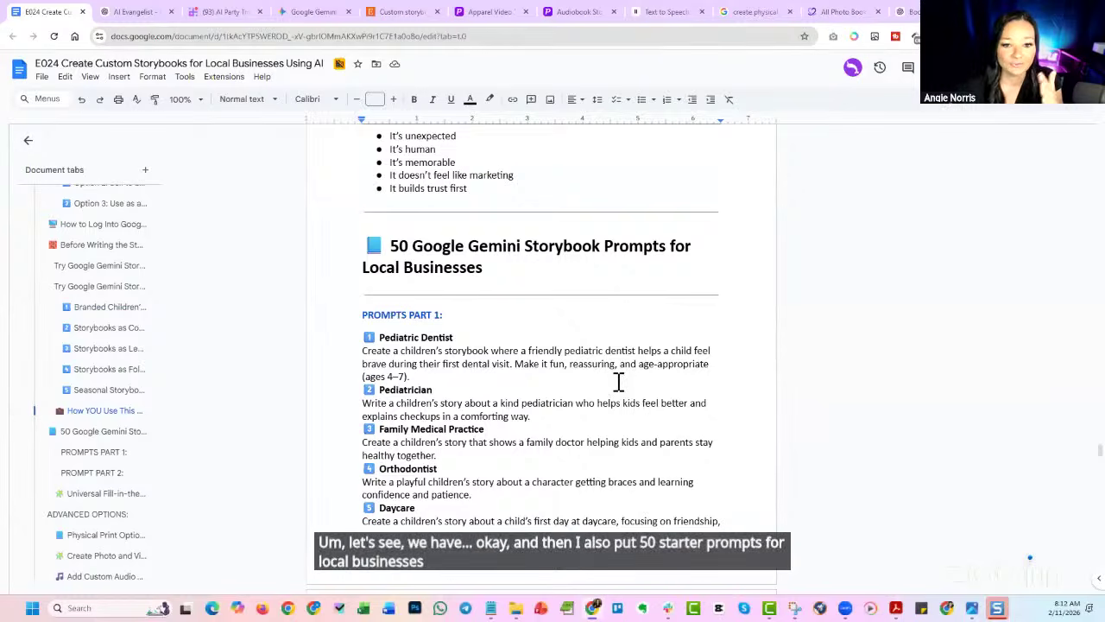
scroll(622, 381, down, 7)
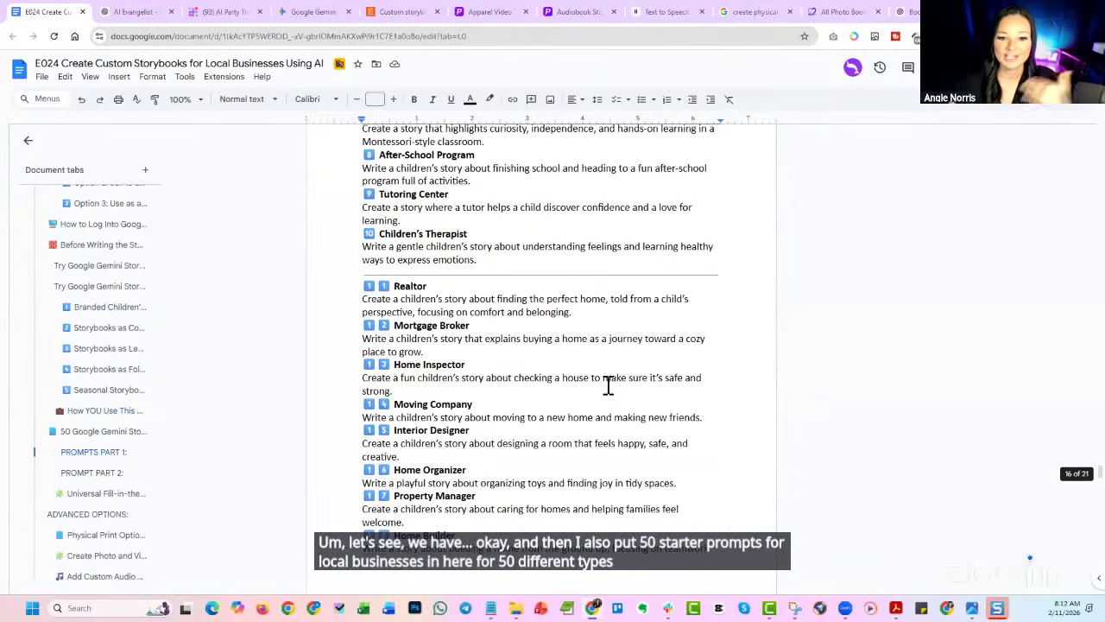
scroll(613, 380, down, 4)
scroll(615, 380, down, 4)
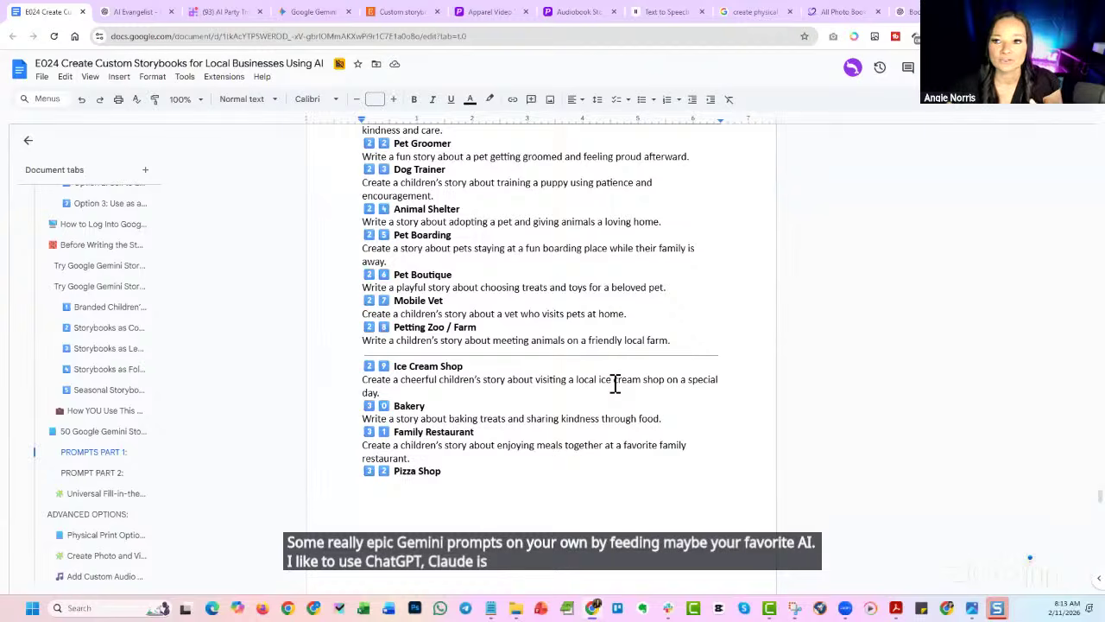
scroll(609, 403, down, 3)
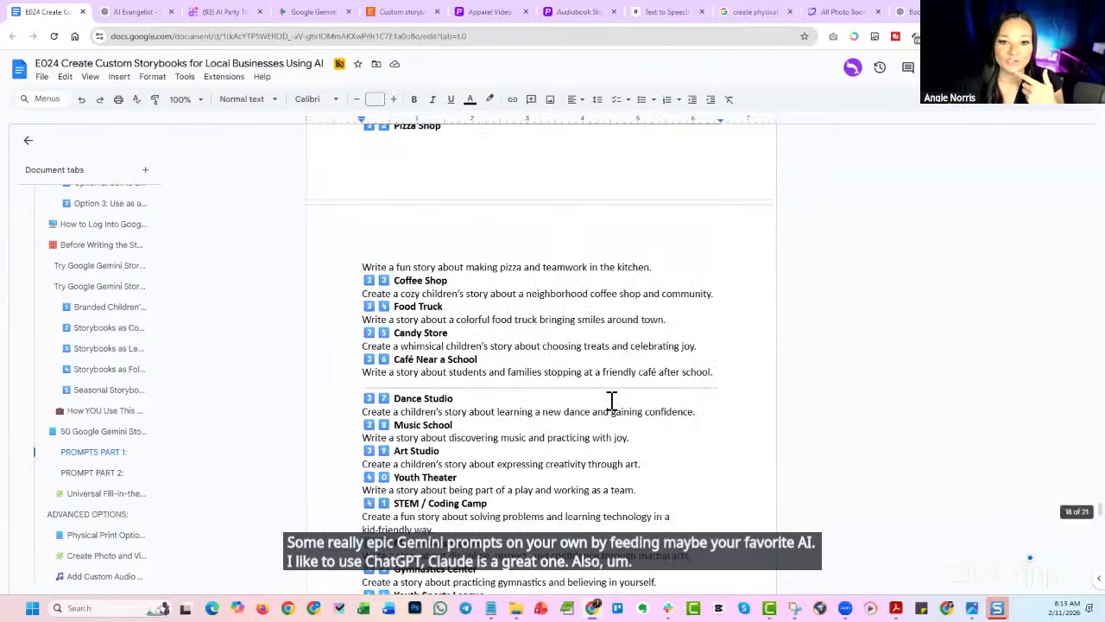
scroll(611, 400, down, 4)
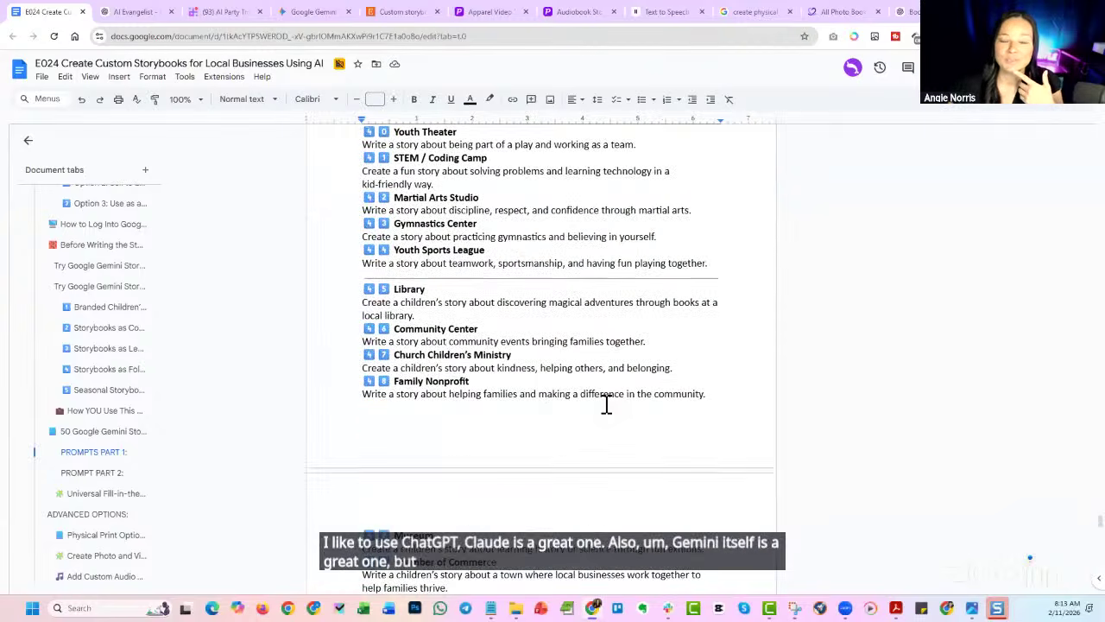
scroll(600, 410, down, 4)
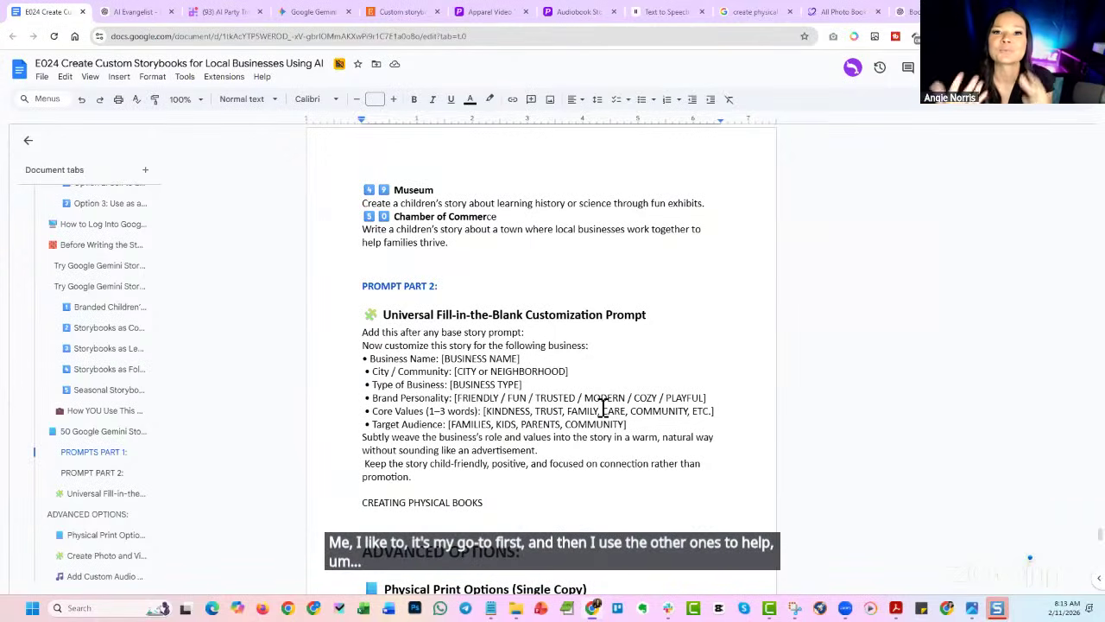
Highlight the Universal Fill-in-the-Blank Customization Prompt text, followed by the Museum starter prompt above it.
scroll(556, 414, down, 2)
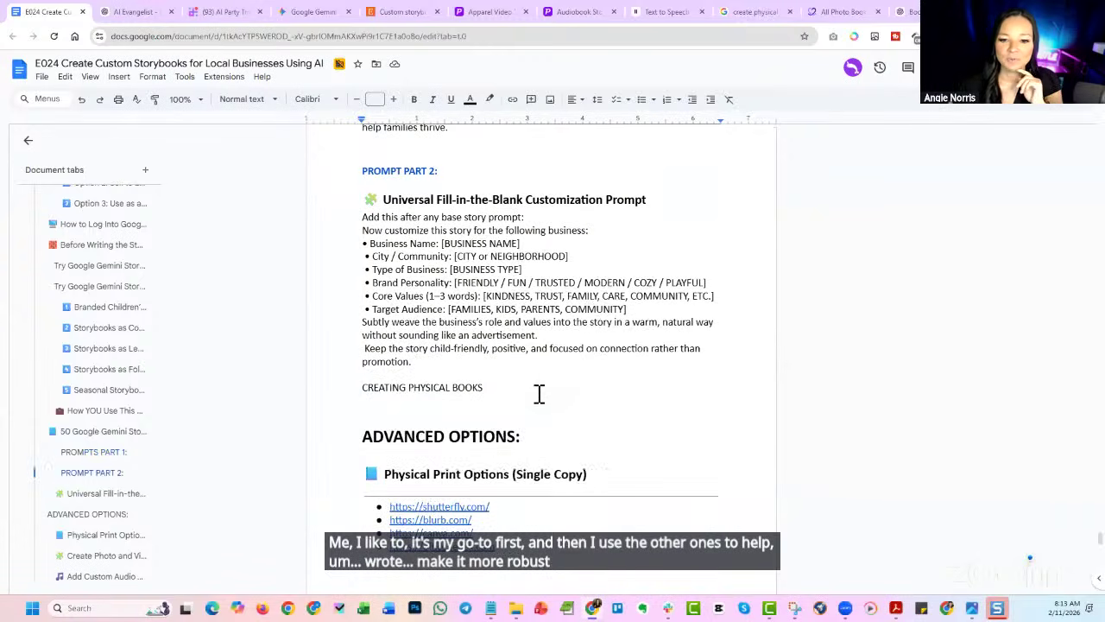
drag(511, 385, 338, 216)
scroll(421, 294, up, 3)
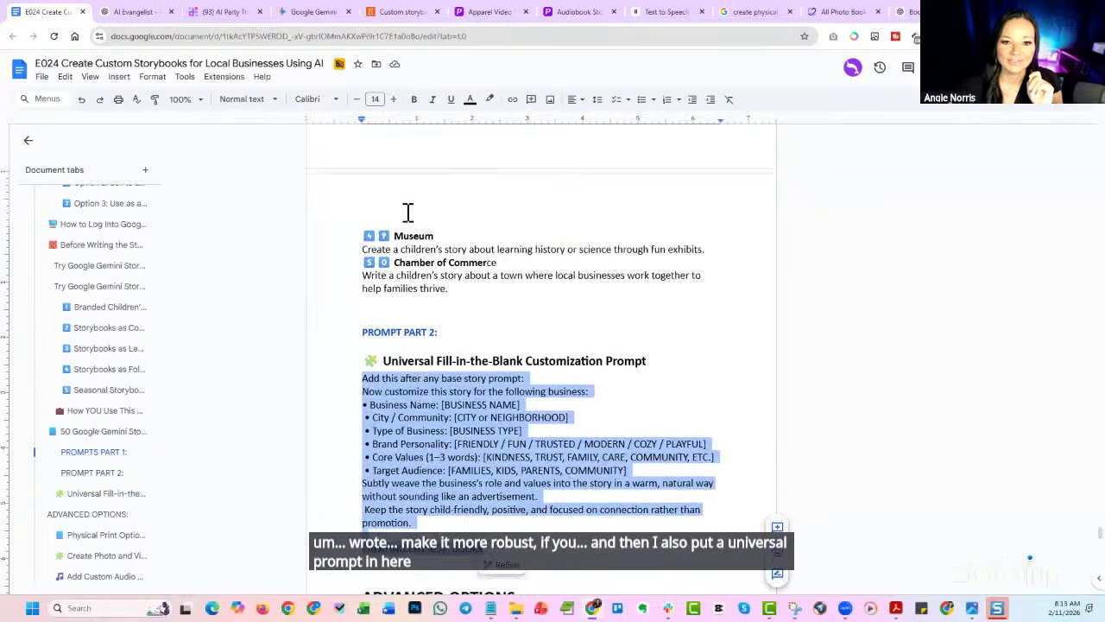
drag(705, 259, 345, 239)
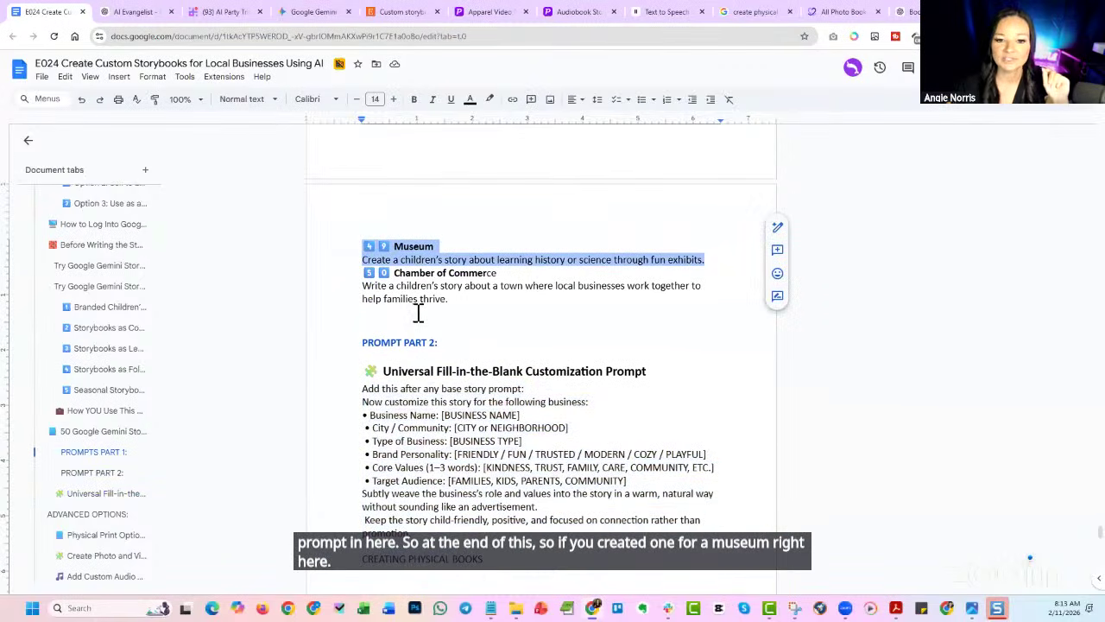
Highlight the Universal Fill-in-the-Blank Customization Prompt block, followed by the Physical Print Options (Single Copy) list of printing sites.
scroll(418, 313, down, 2)
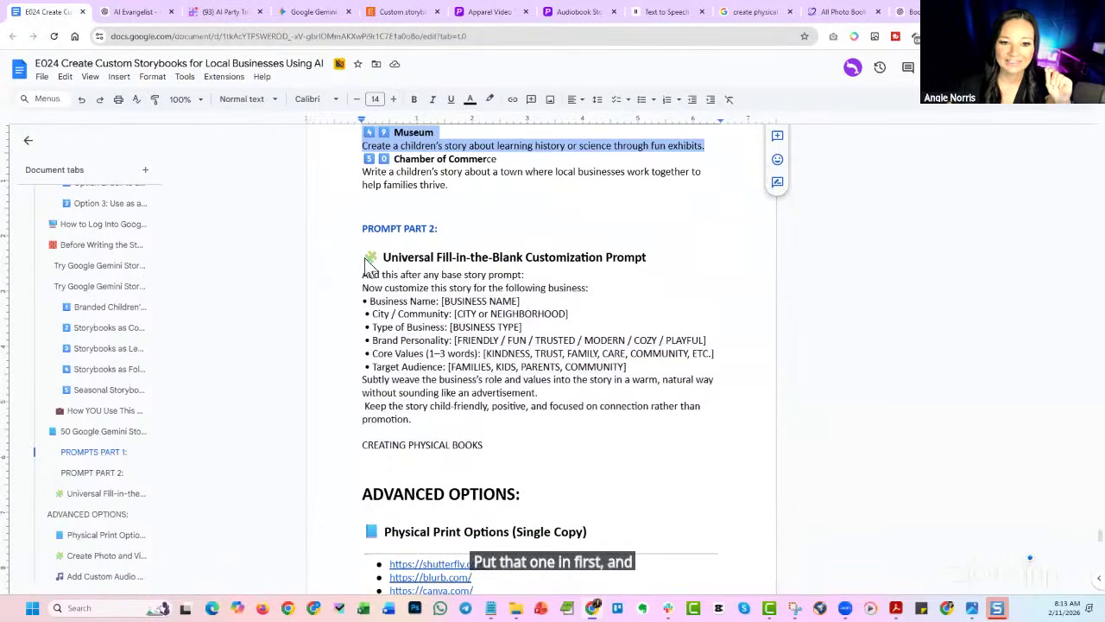
drag(366, 264, 559, 446)
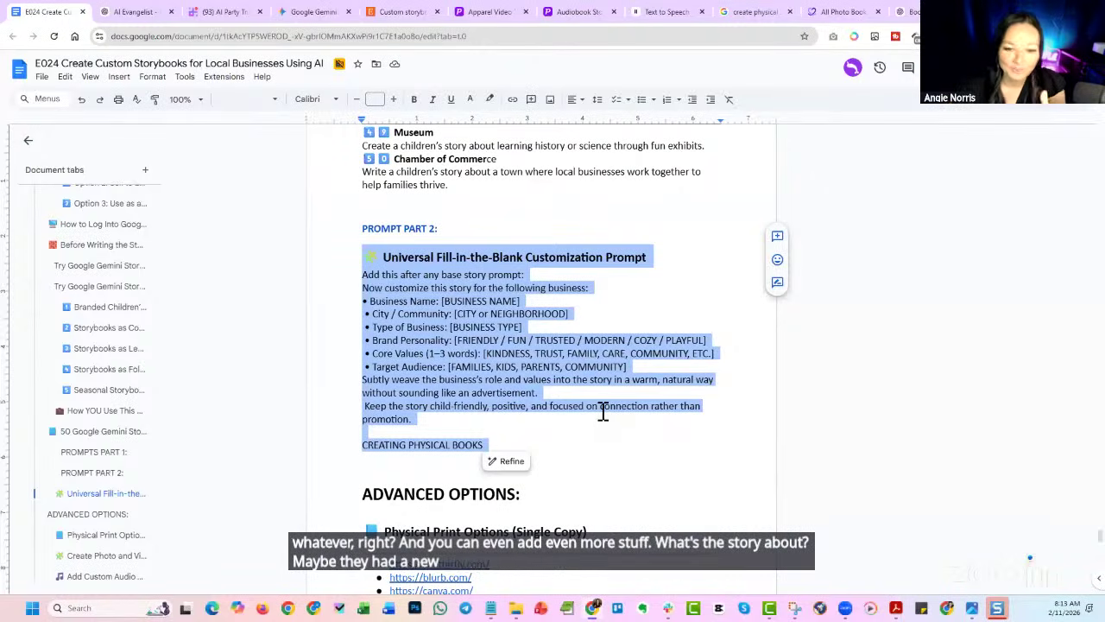
scroll(603, 404, down, 1)
scroll(603, 397, down, 2)
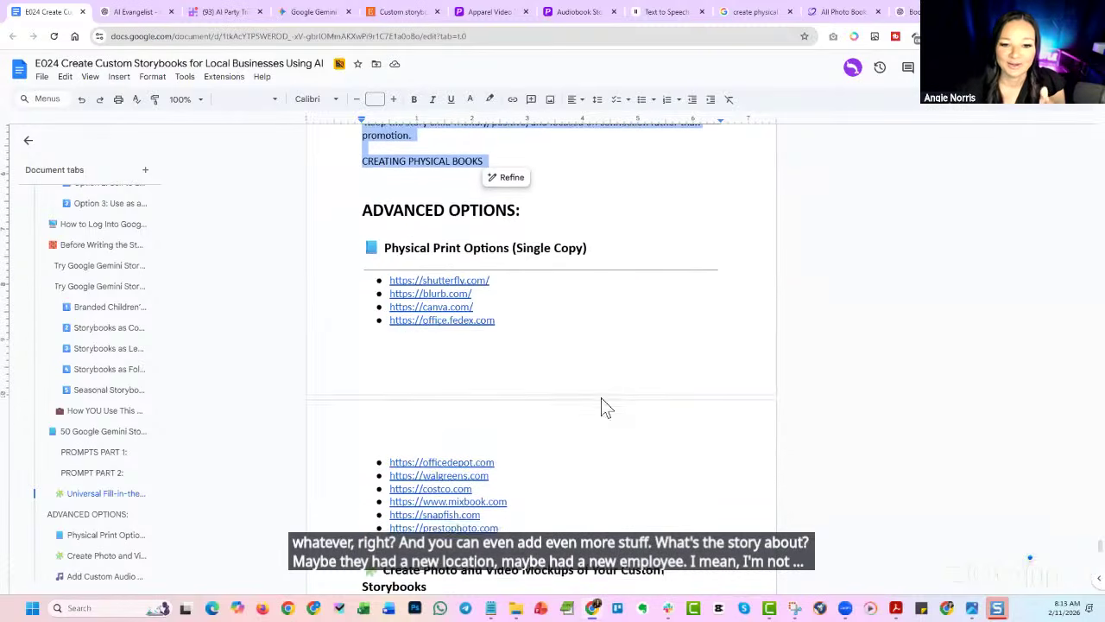
click(365, 244)
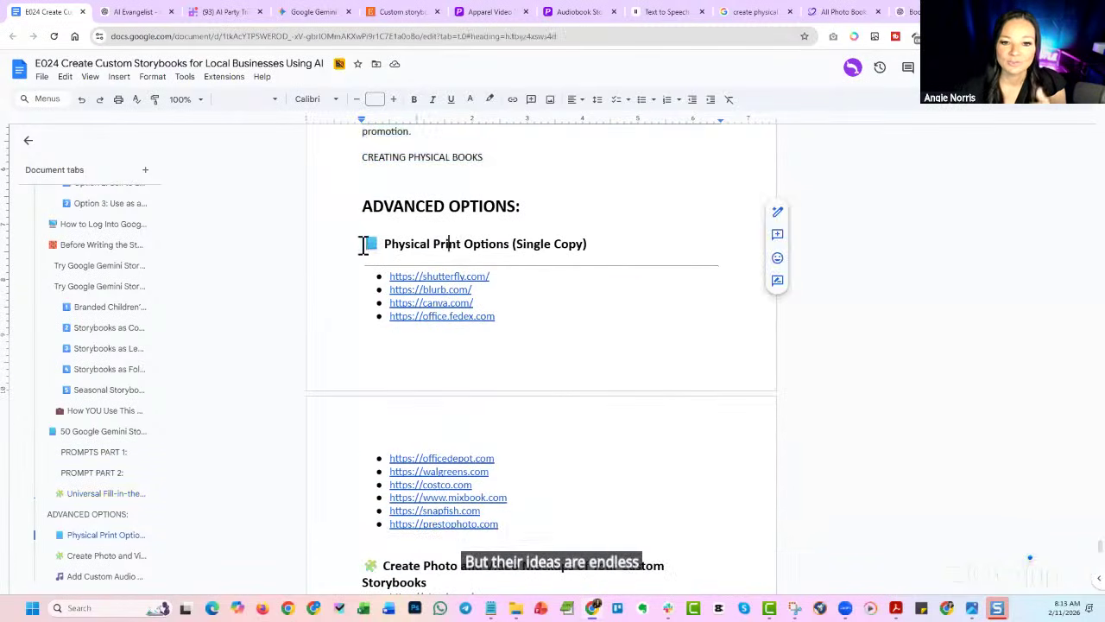
double_click(361, 244)
drag(527, 426, 553, 523)
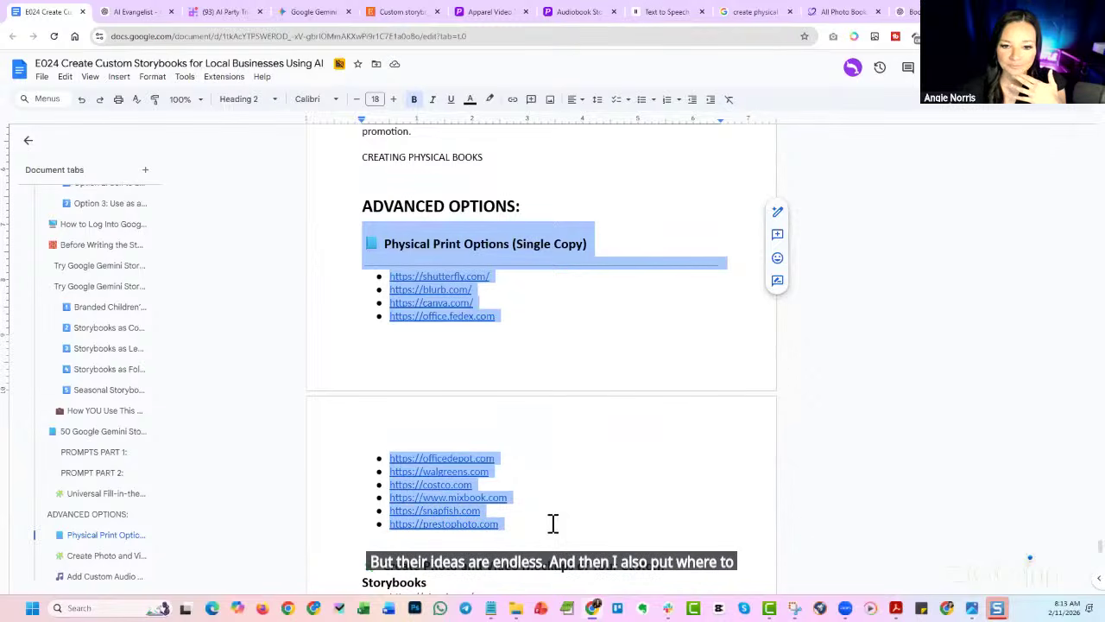
click(513, 293)
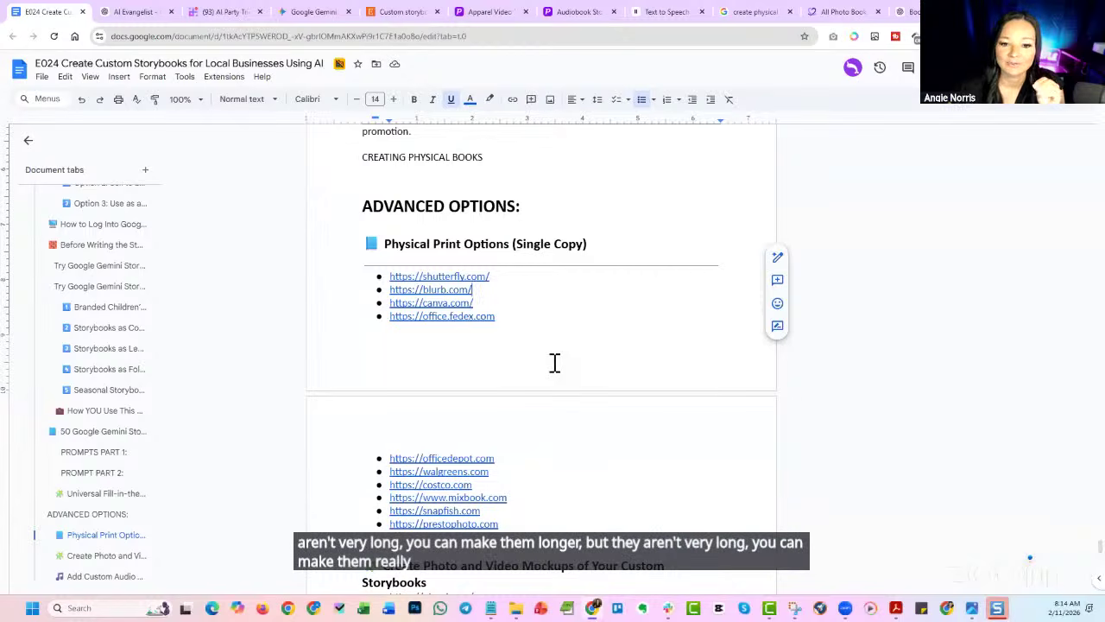
Look through the photo and video mockup examples and the custom audio voiceover section under Advanced Options.
scroll(555, 363, down, 3)
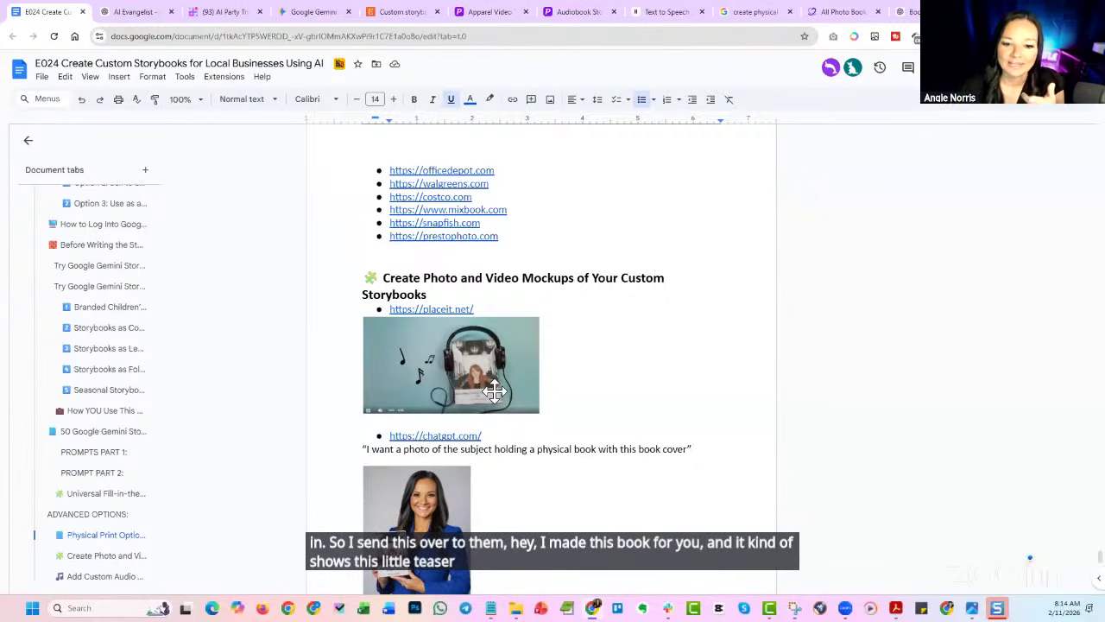
scroll(498, 402, down, 2)
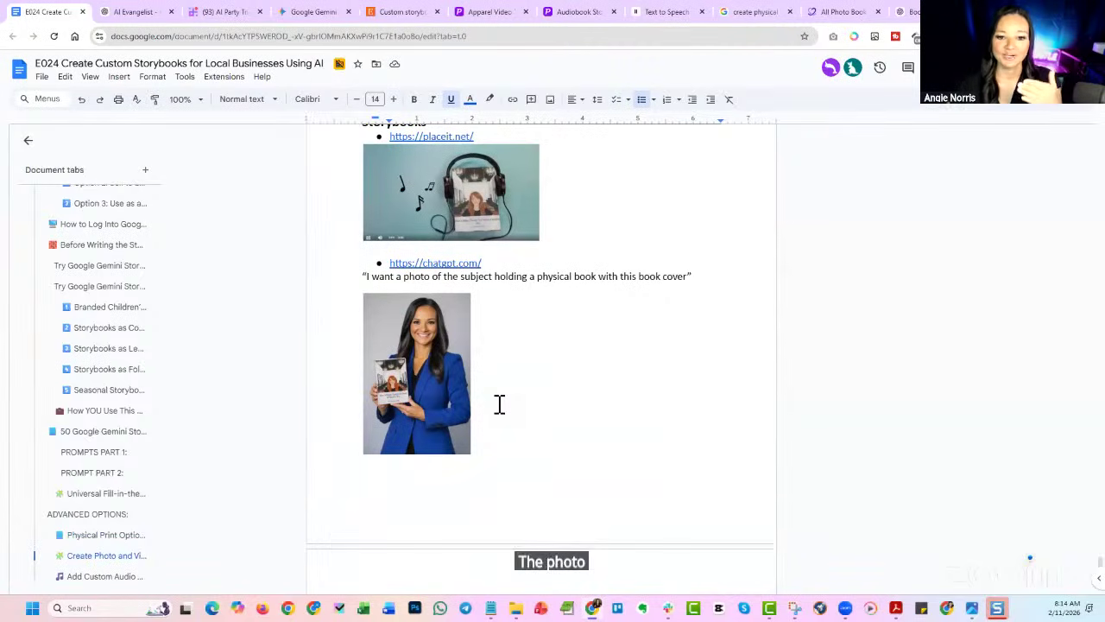
scroll(499, 404, down, 3)
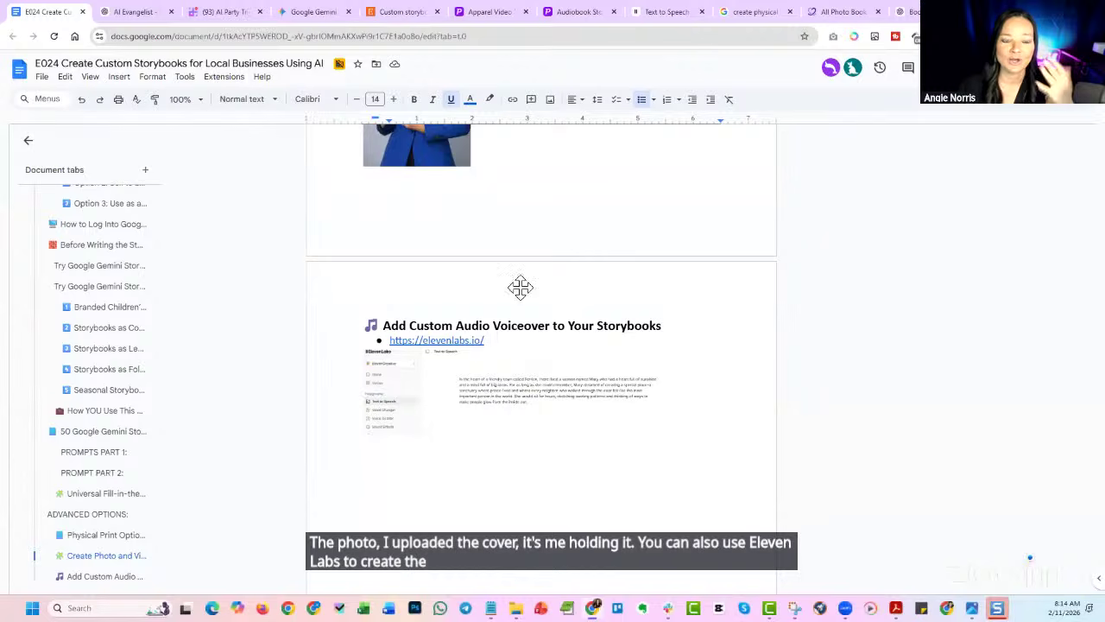
On the AI Party Tricks board, open the E024 Create Custom Storybooks card, review its links and SOP description, and close it.
click(218, 14)
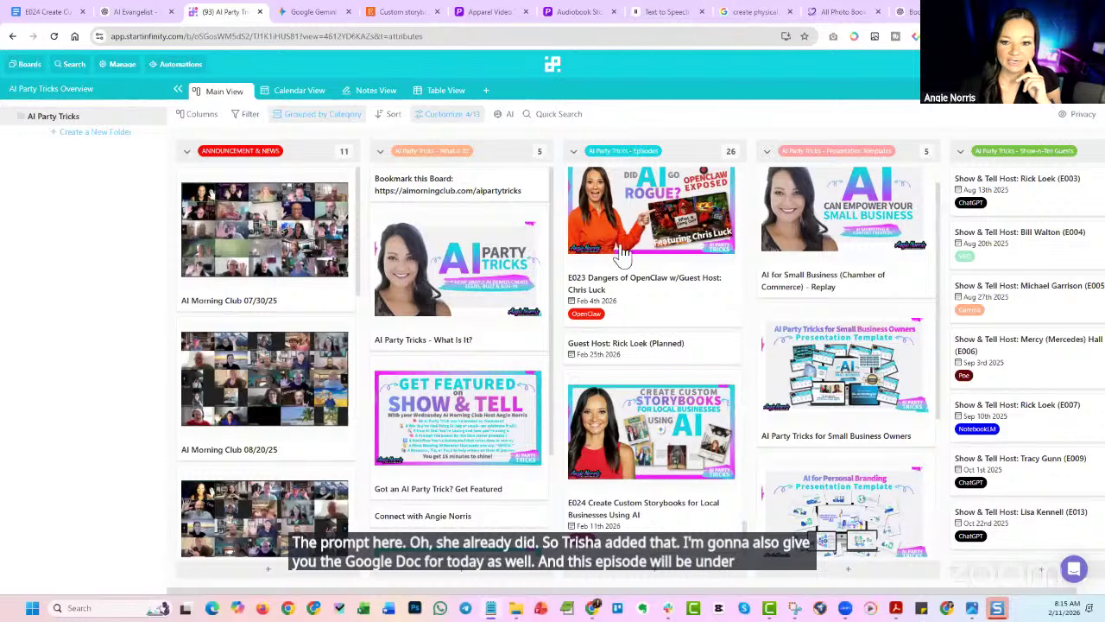
click(663, 415)
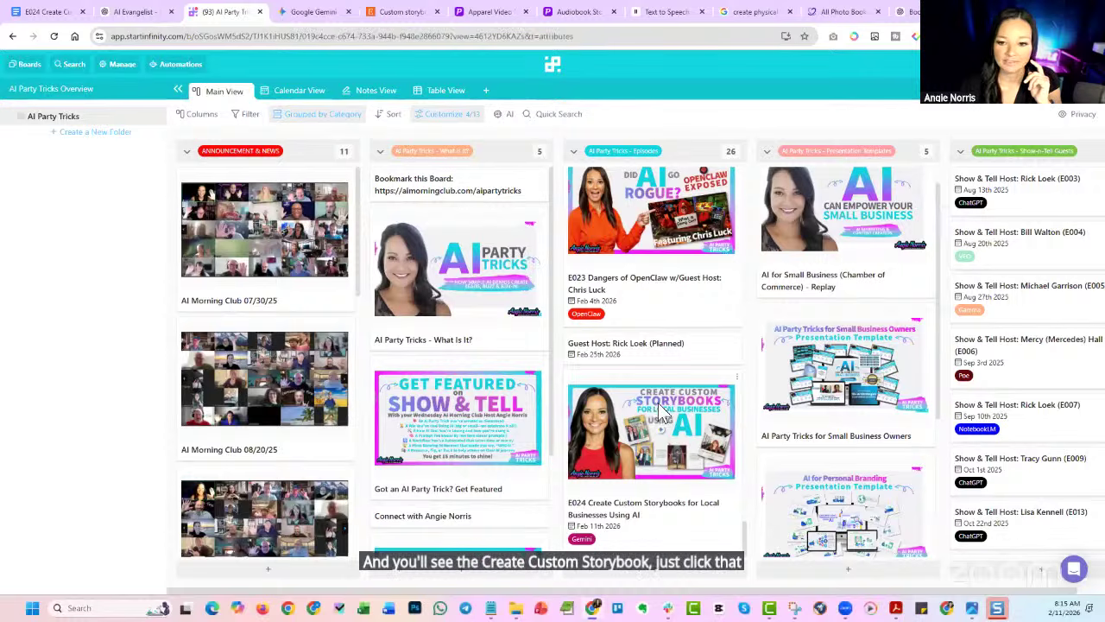
scroll(522, 344, down, 2)
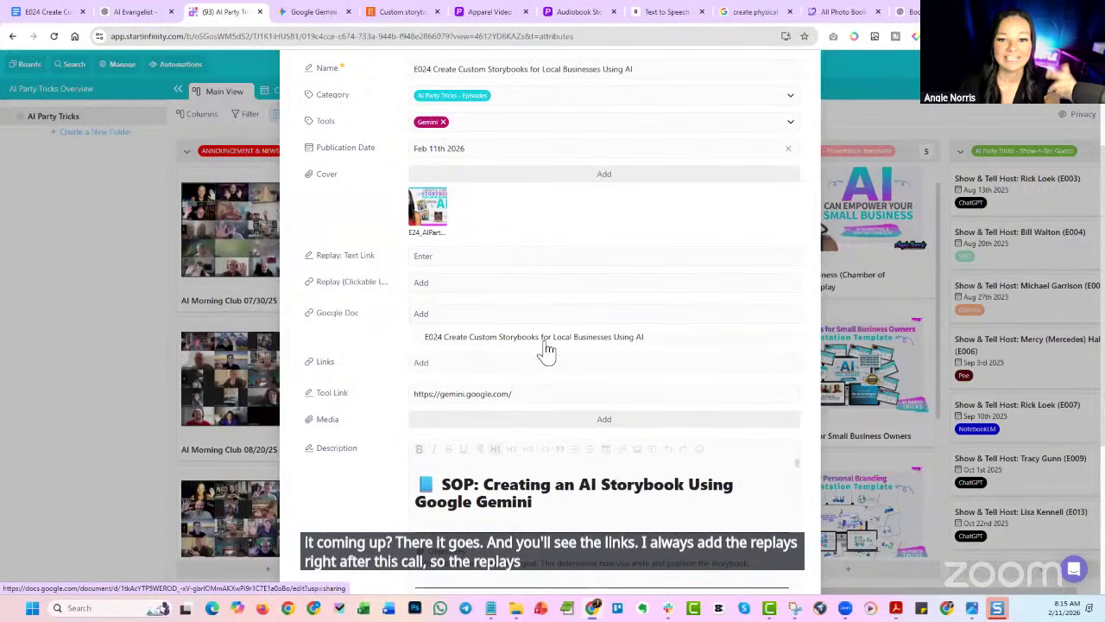
scroll(540, 346, down, 3)
scroll(540, 345, up, 5)
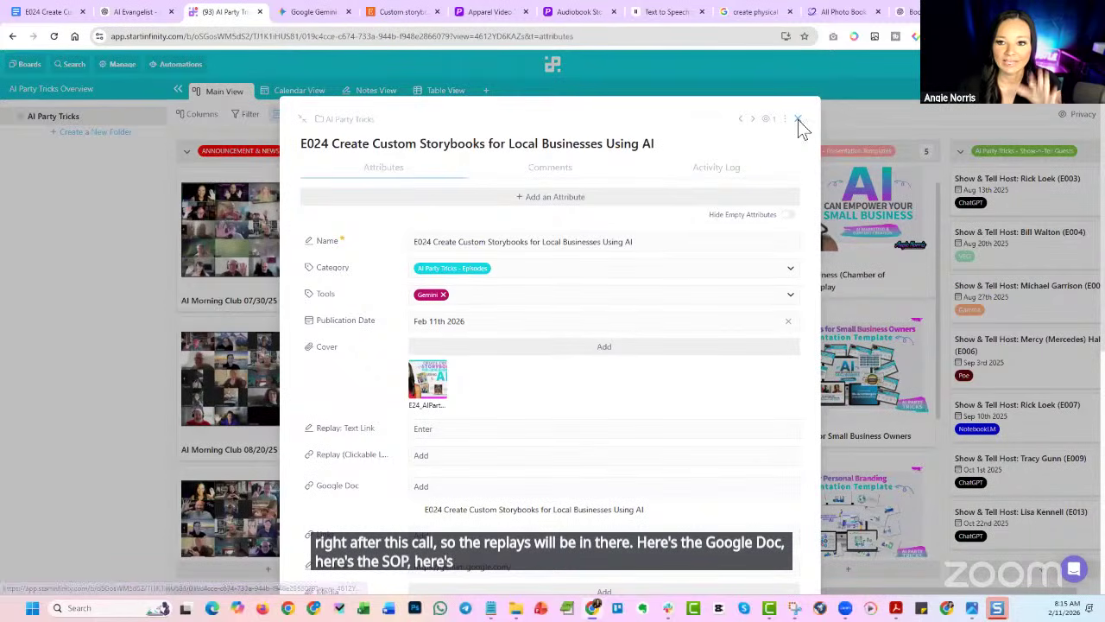
click(798, 118)
Add a blank item to the Announcement & News column, discarding the link pasted as its cover.
scroll(287, 451, down, 15)
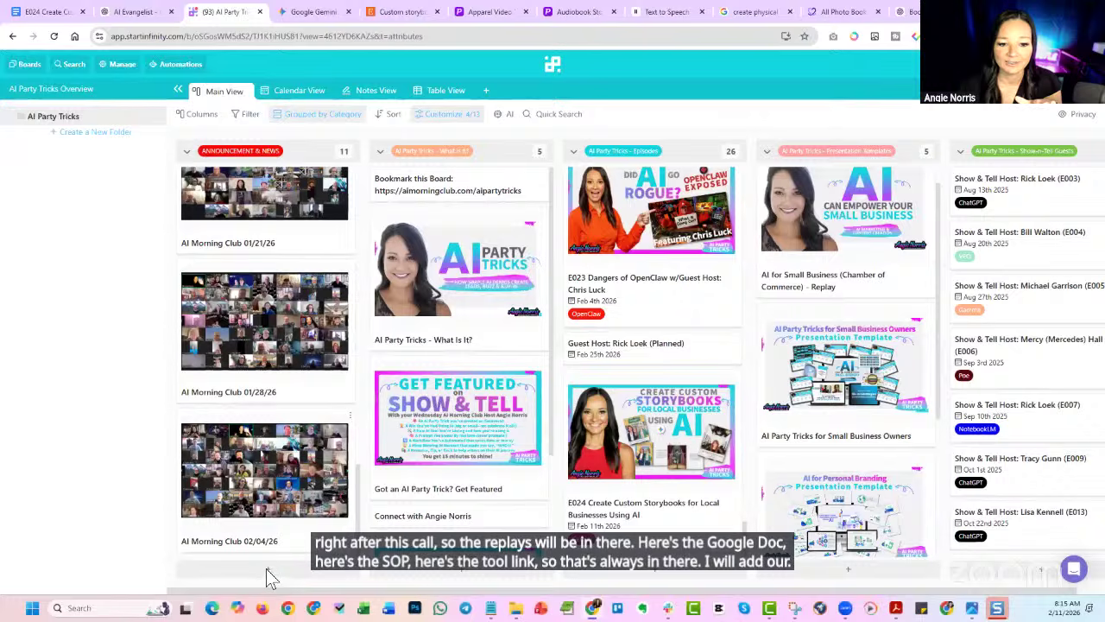
click(266, 573)
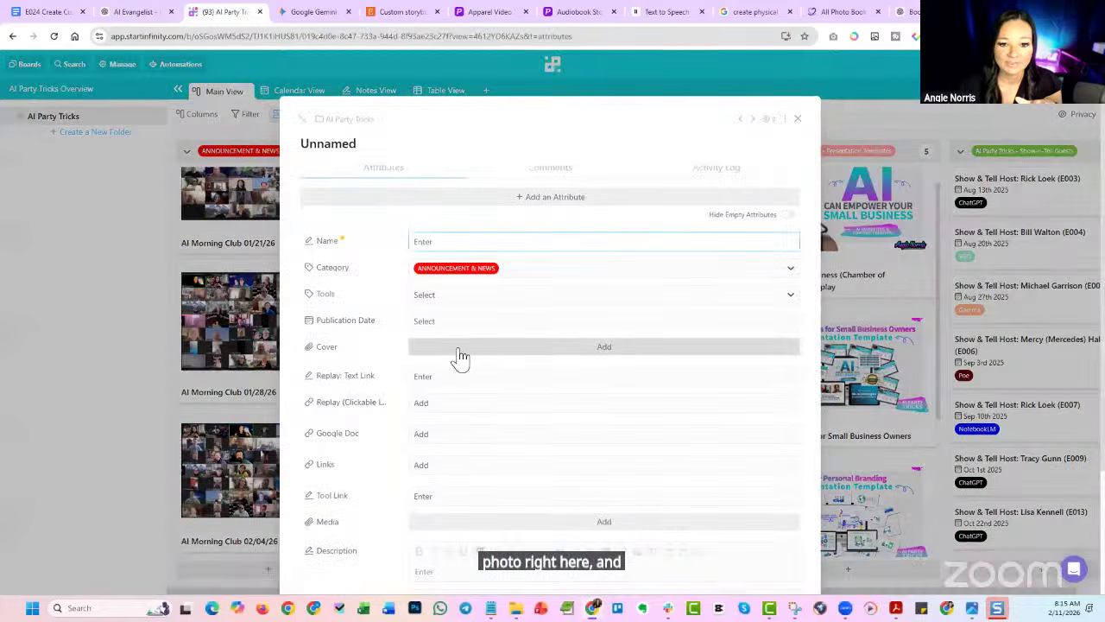
click(532, 350)
key(ctrl+v)
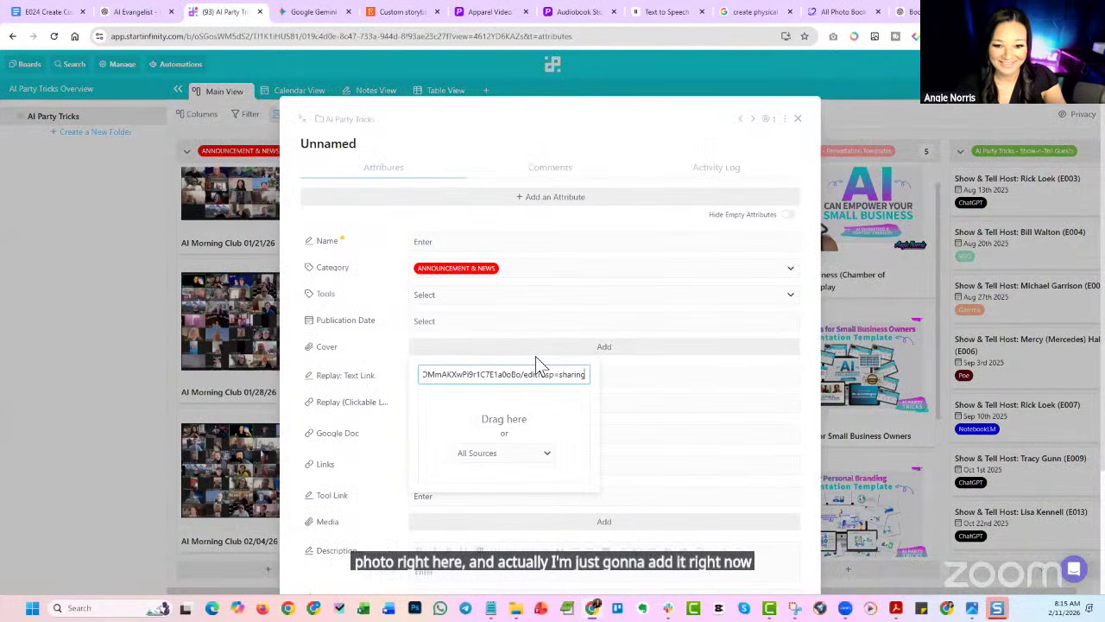
key(ctrl+a)
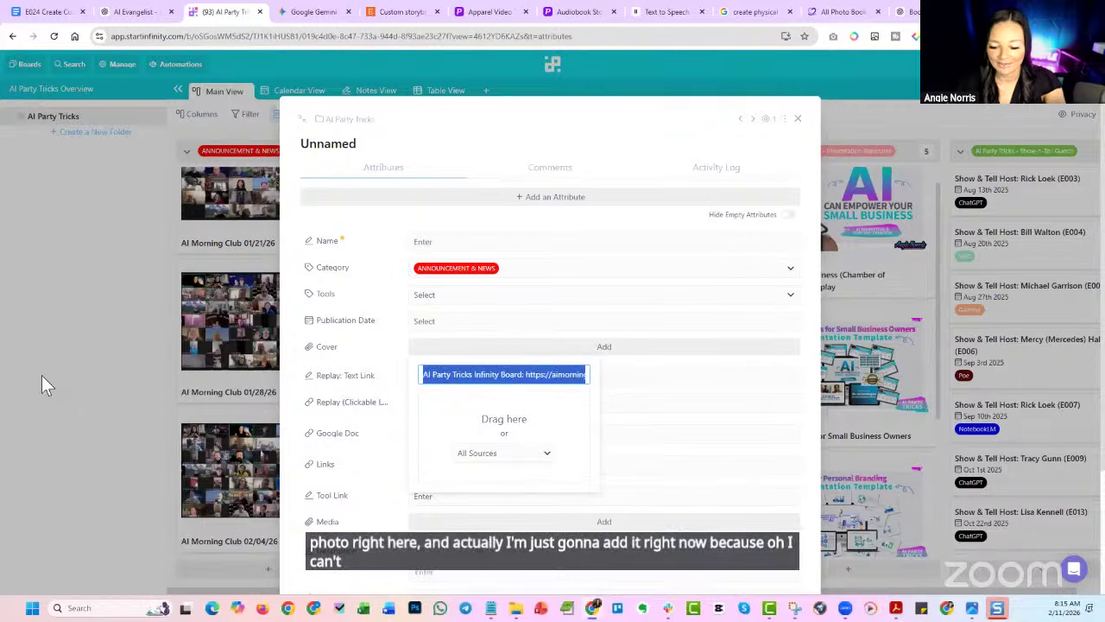
key(BackSpace)
click(799, 118)
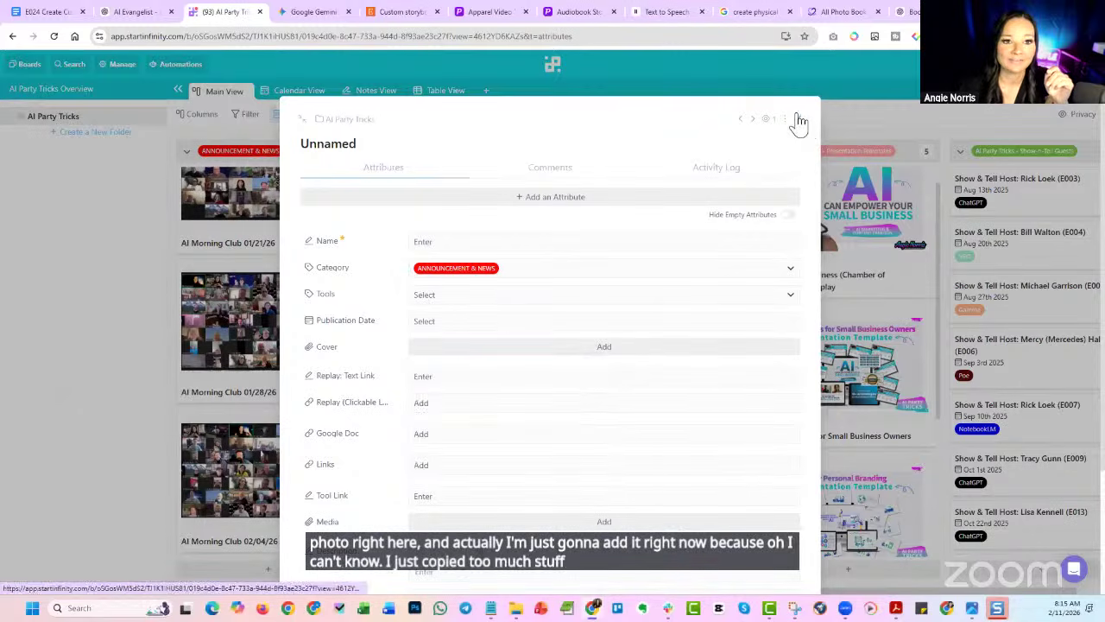
click(796, 120)
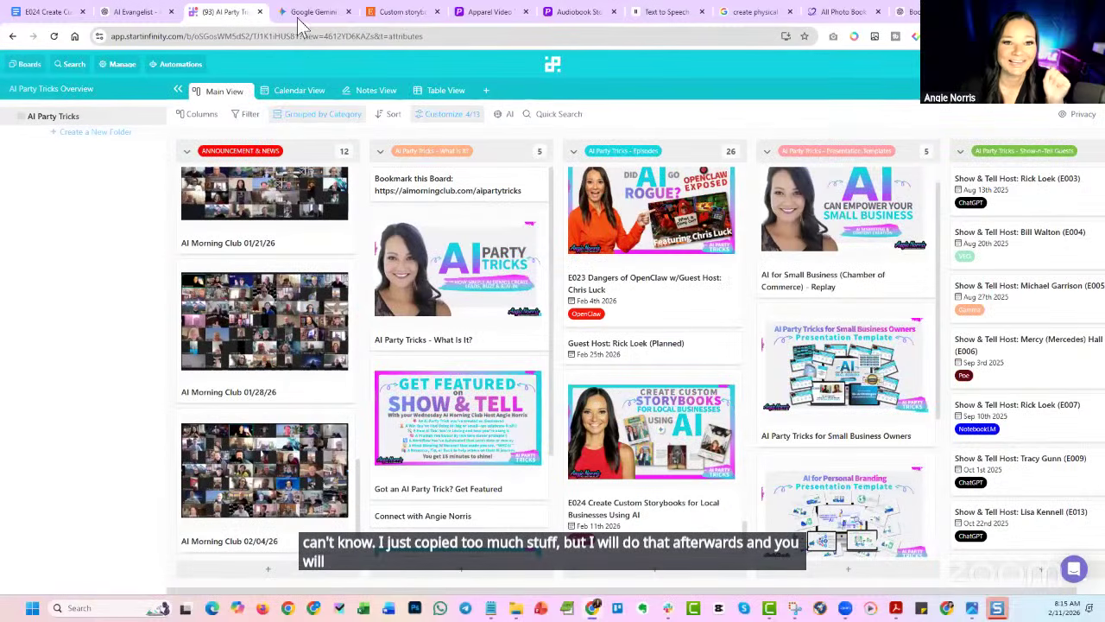
Switch to Google Gemini and review the prompt, uploaded photos and replies behind The Heart of Fenton storybook.
click(309, 12)
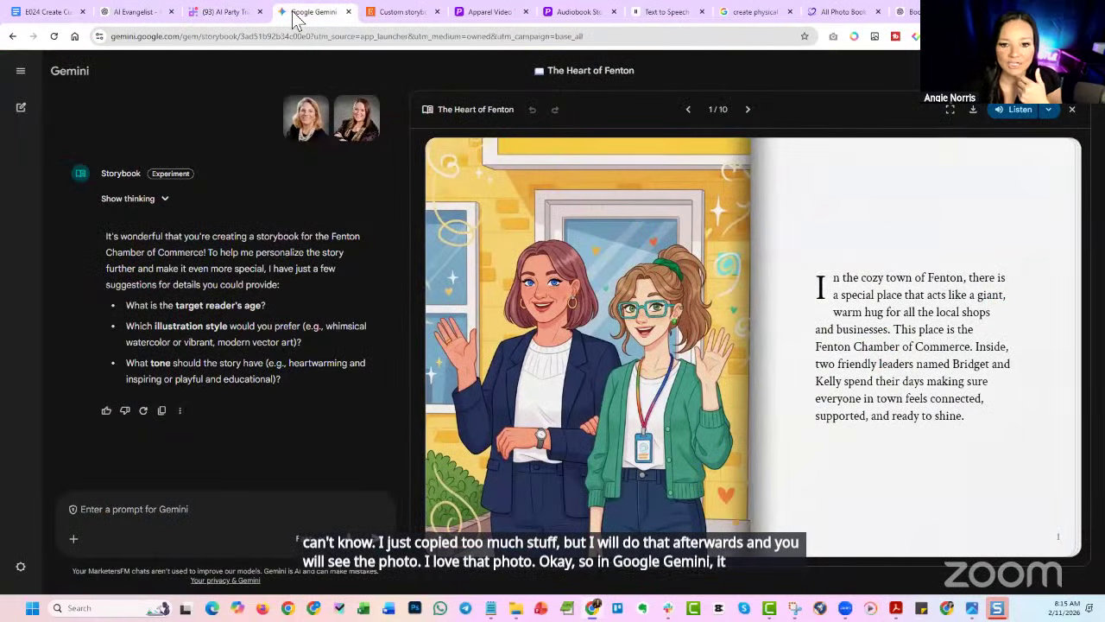
scroll(285, 235, up, 2)
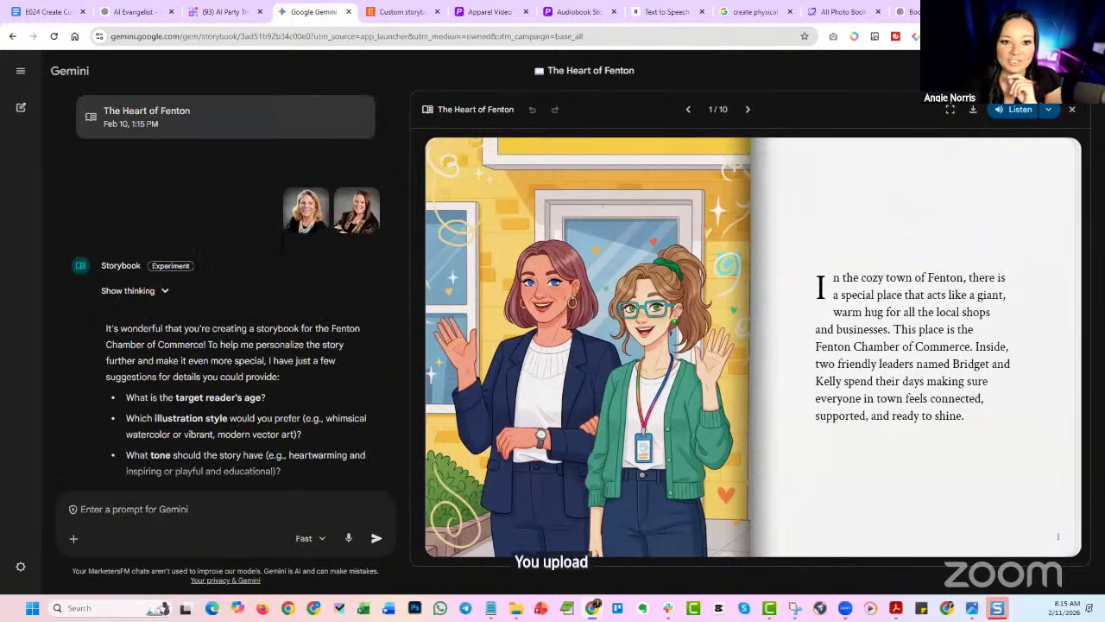
scroll(284, 243, up, 4)
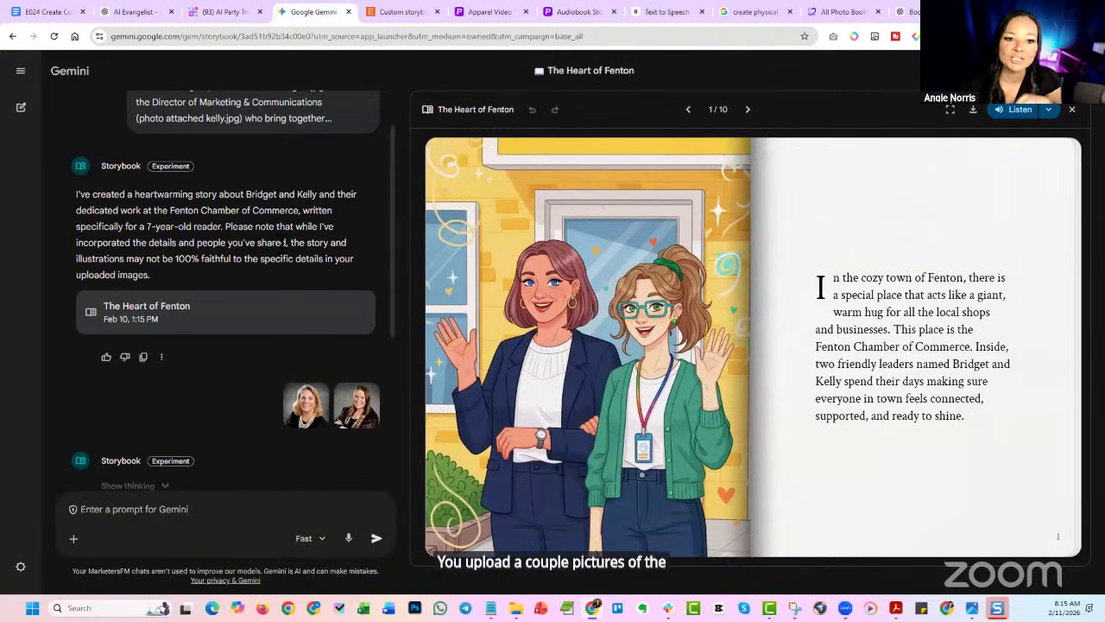
scroll(282, 243, up, 1)
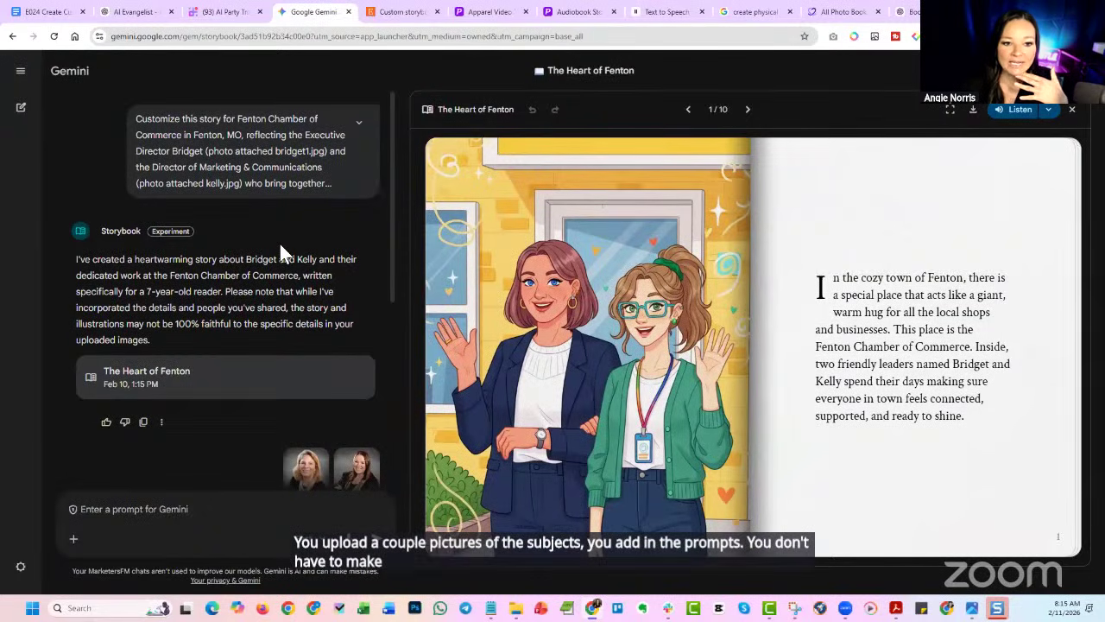
scroll(279, 250, down, 1)
scroll(280, 254, down, 3)
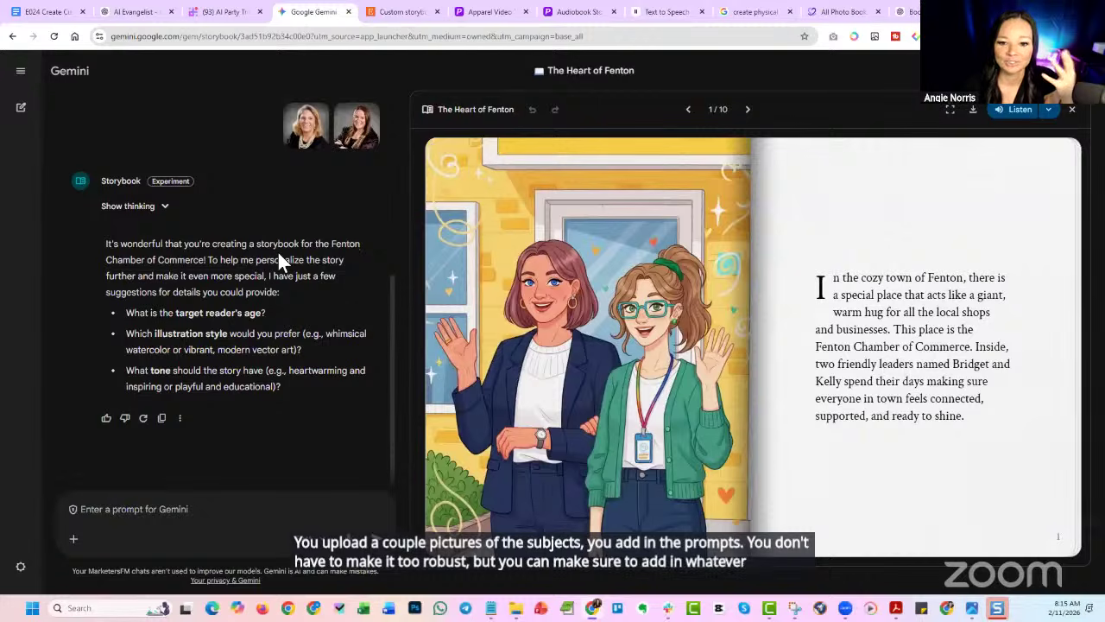
Page through The Heart of Fenton storybook from page 1 to page 4.
click(747, 110)
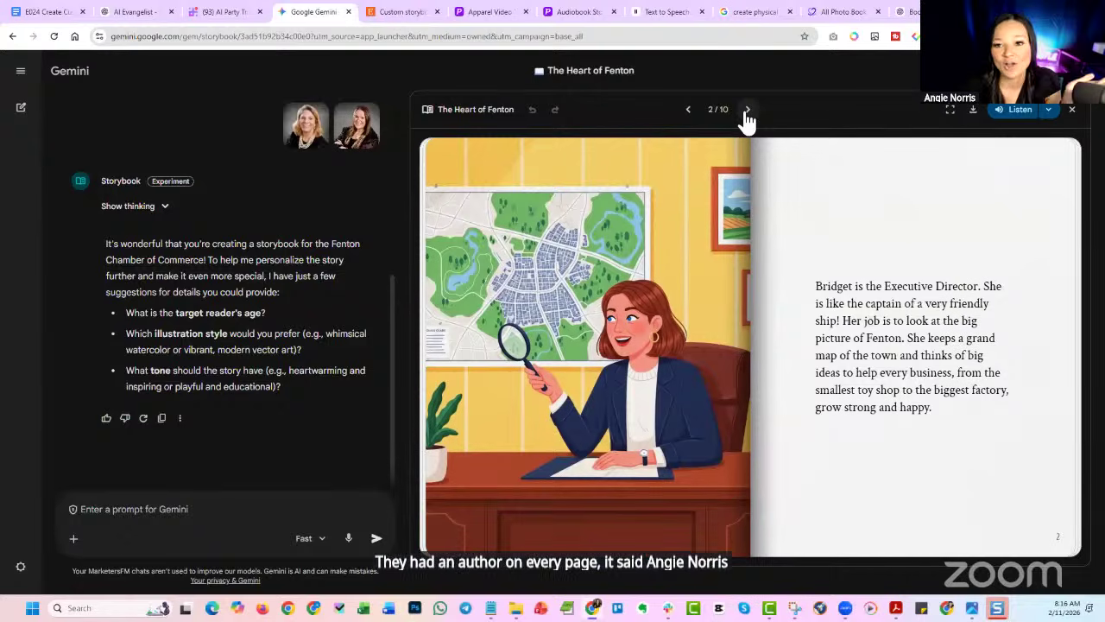
click(746, 110)
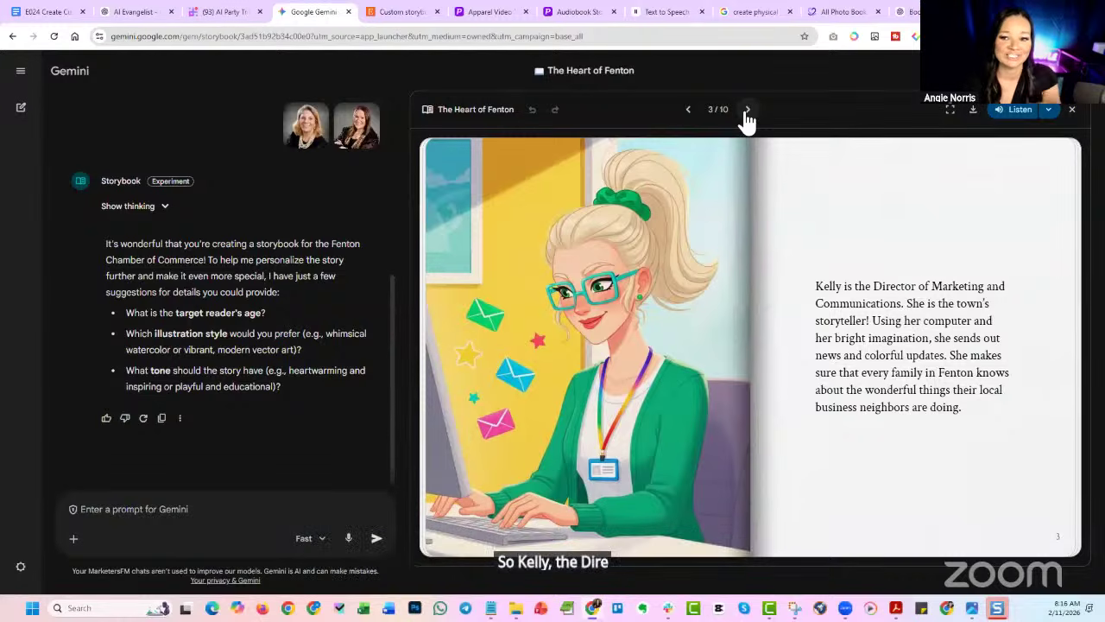
click(747, 109)
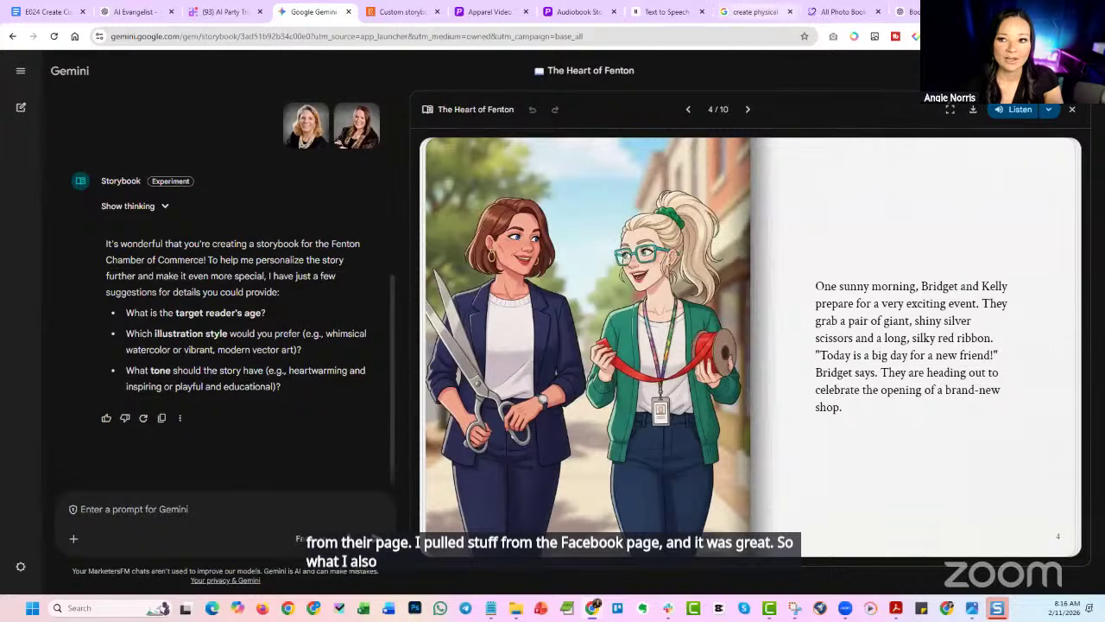
Open Facebook in a new browser tab, search for "fenton" and open the Fenton Area Chamber of Commerce - Fenton Missouri page.
key(ctrl+t)
text(face)
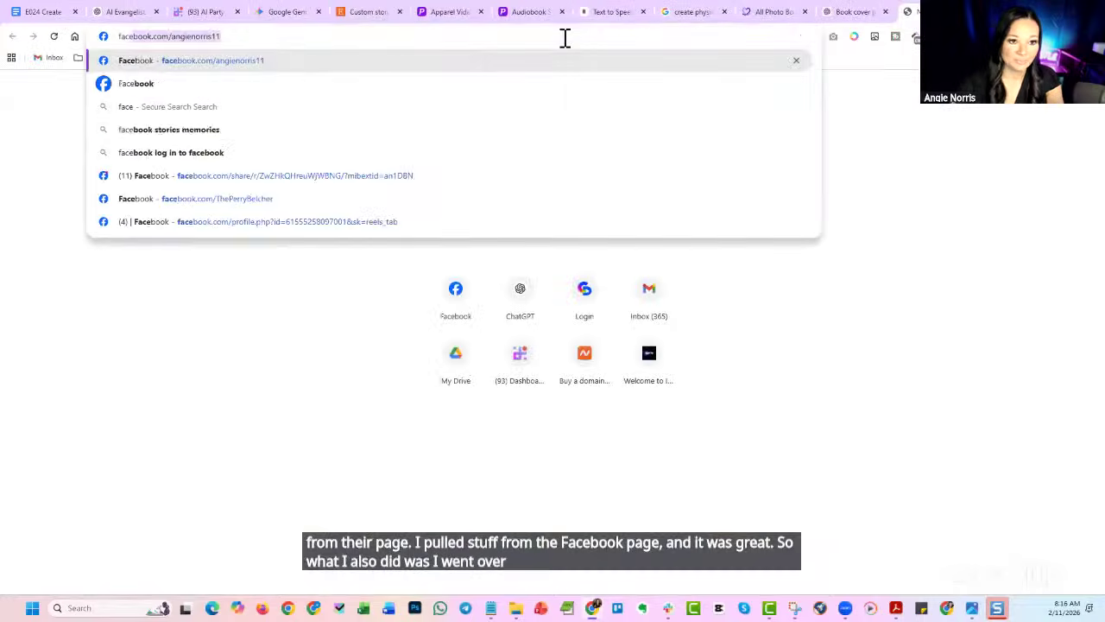
key(Return)
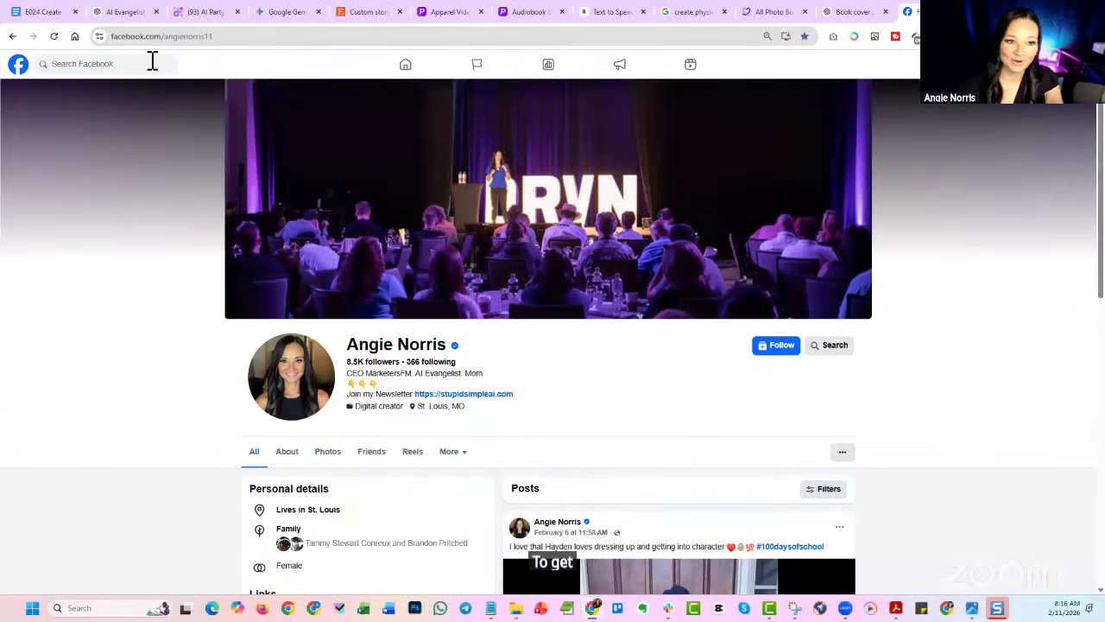
scroll(148, 63, down, 3)
click(148, 63)
text(ferton)
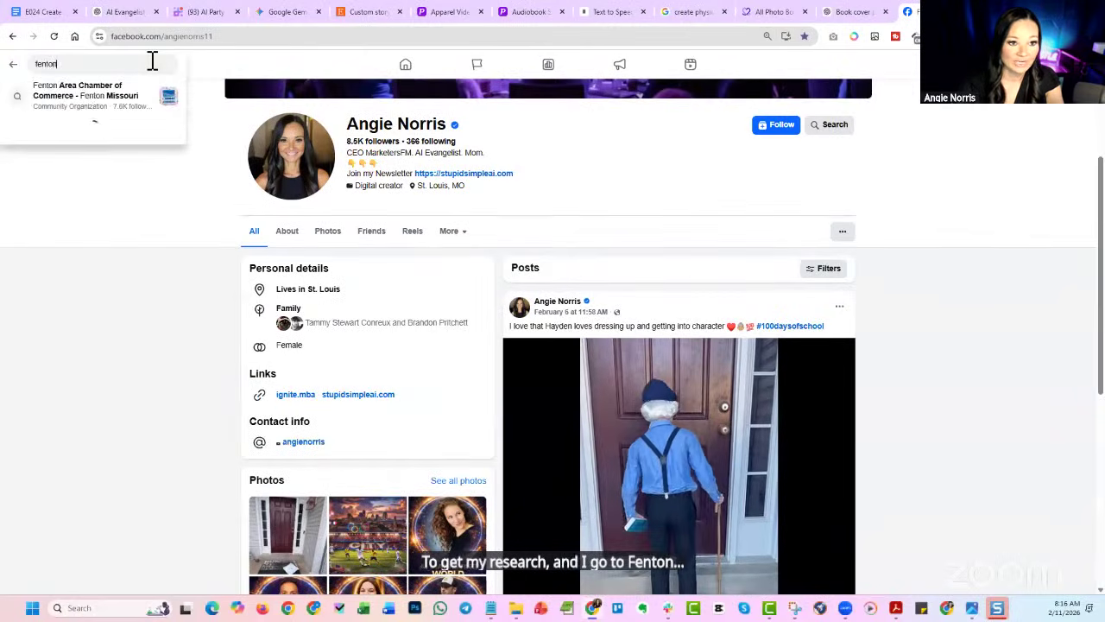
click(130, 98)
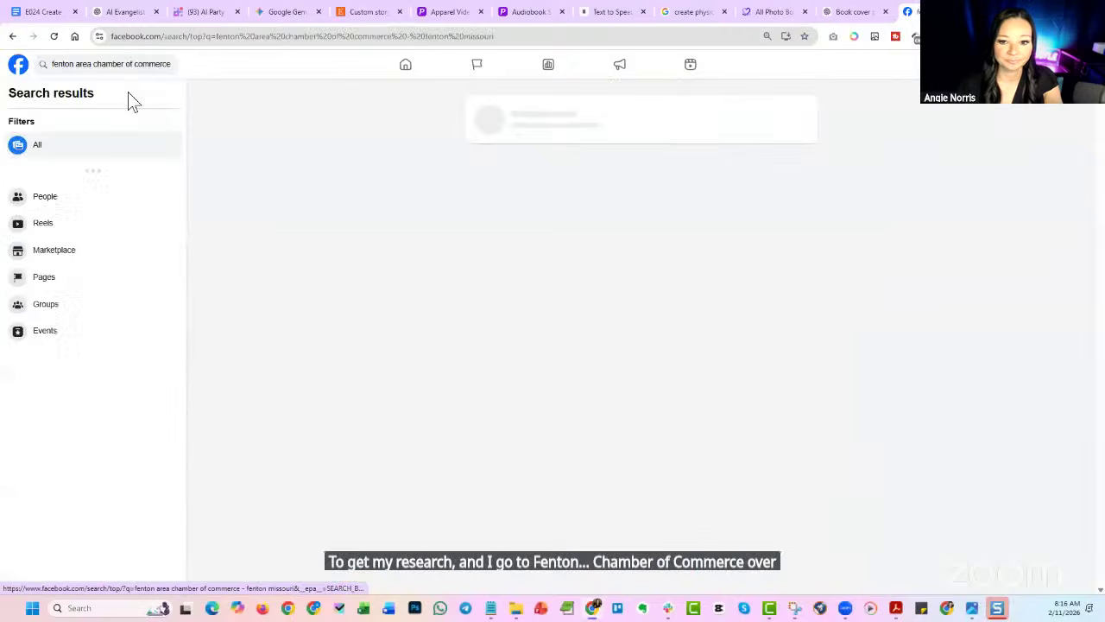
click(571, 112)
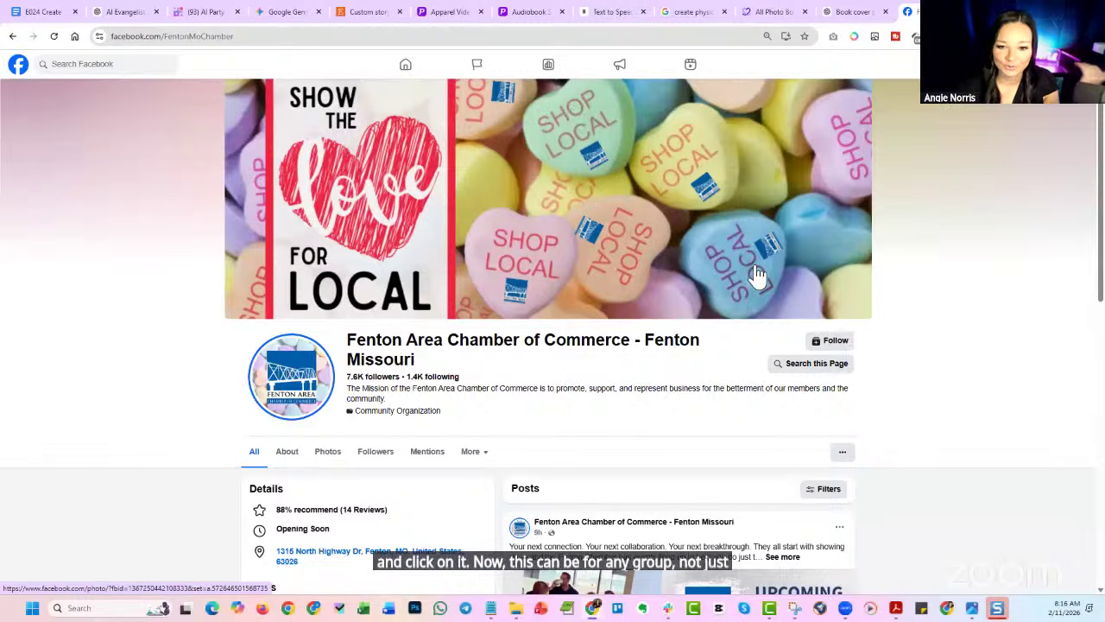
Look through the chamber's page details, photos and recent posts for storybook research material.
scroll(912, 298, down, 3)
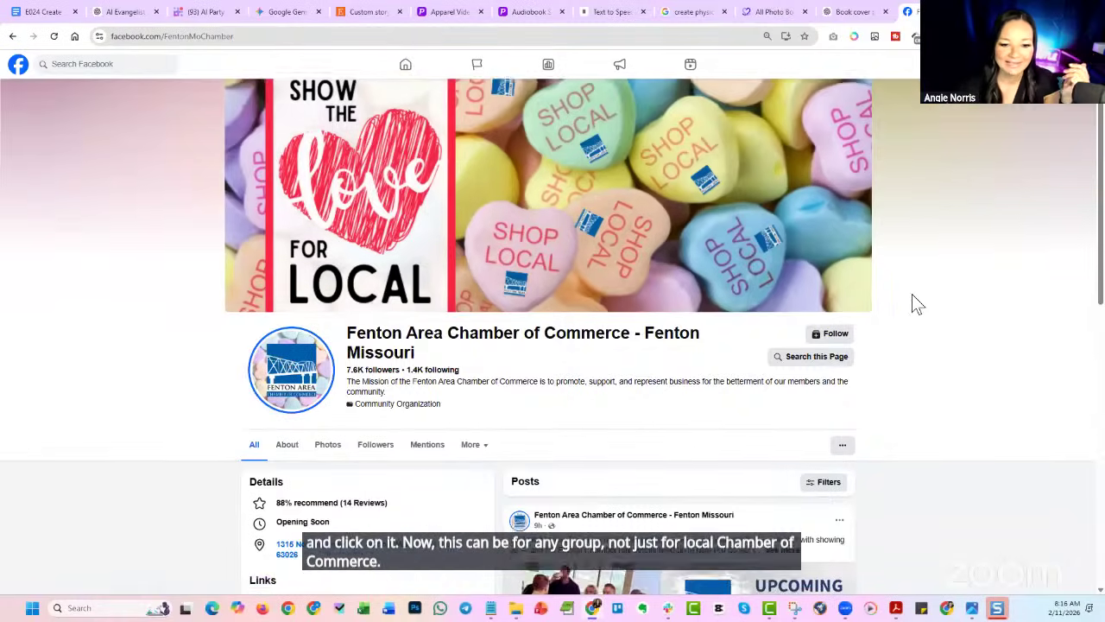
scroll(905, 293, down, 4)
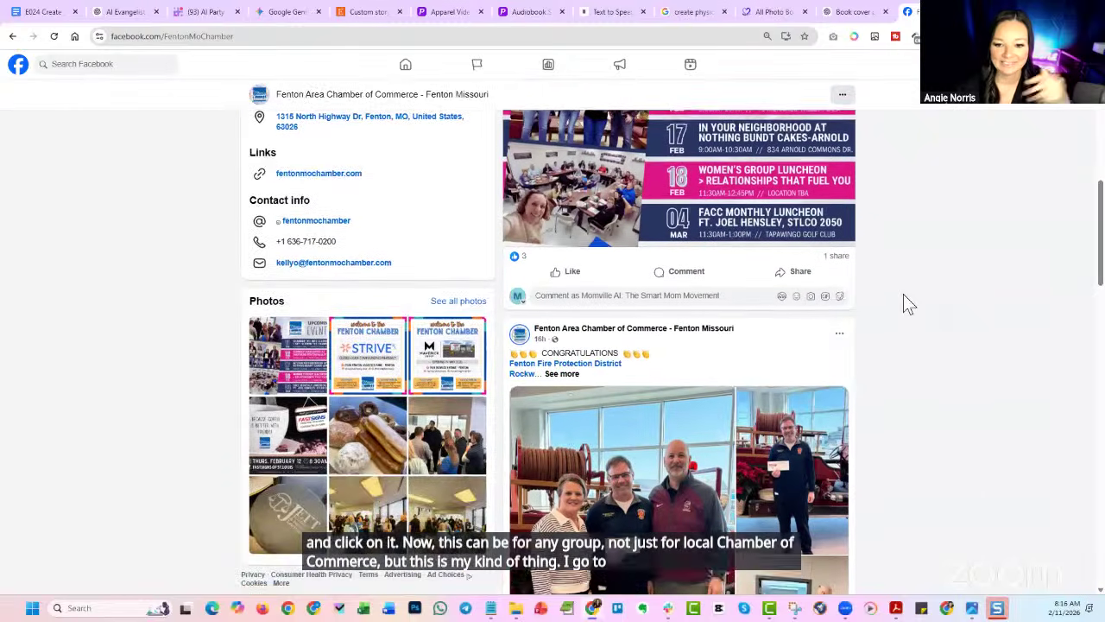
scroll(762, 302, down, 6)
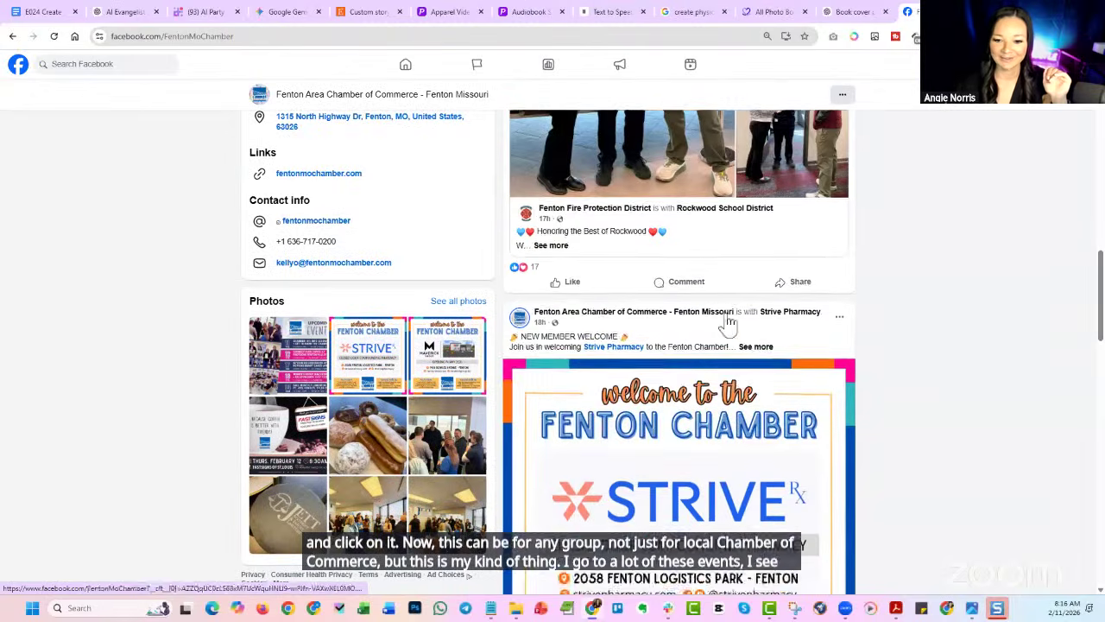
Look back through the chamber's posts to January 20 for a meaningful local business event suitable for a storybook.
scroll(719, 308, down, 10)
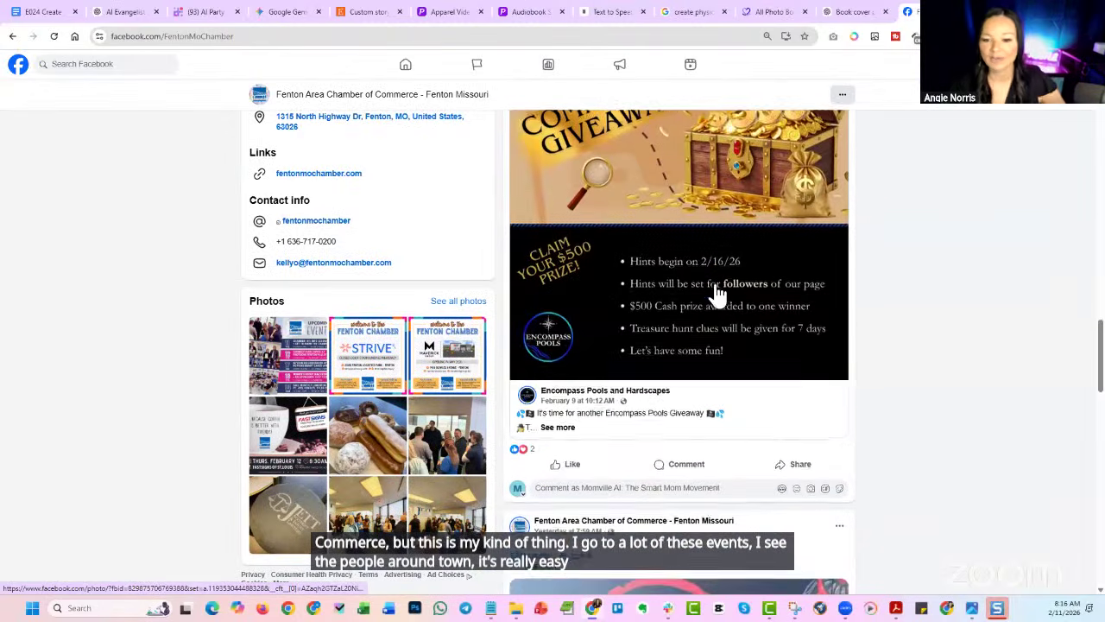
scroll(725, 290, down, 8)
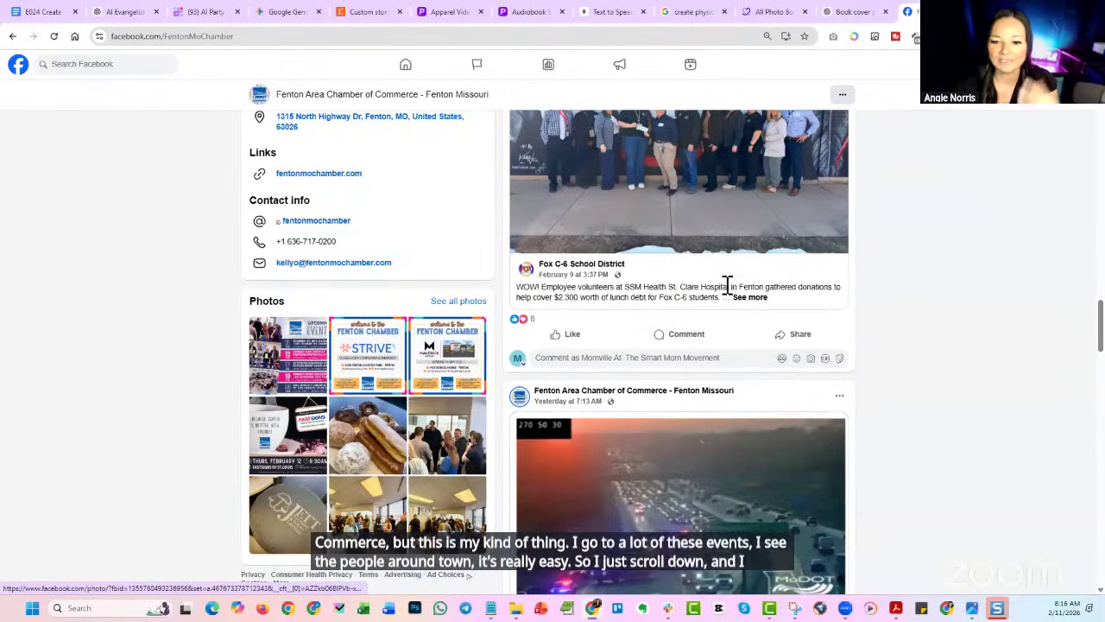
scroll(713, 309, down, 10)
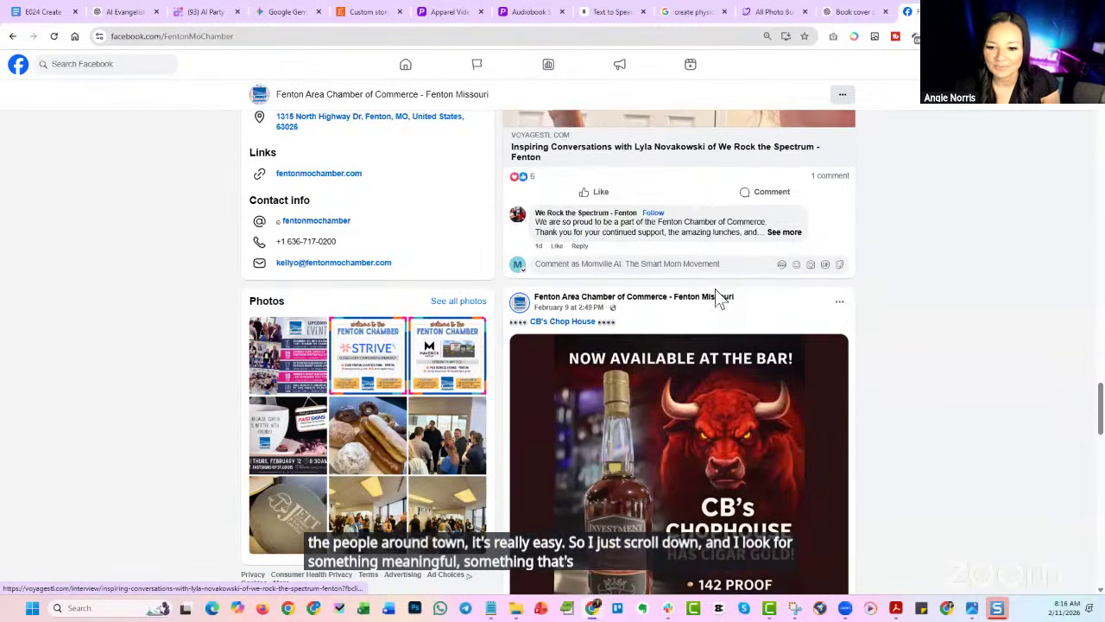
scroll(713, 302, down, 12)
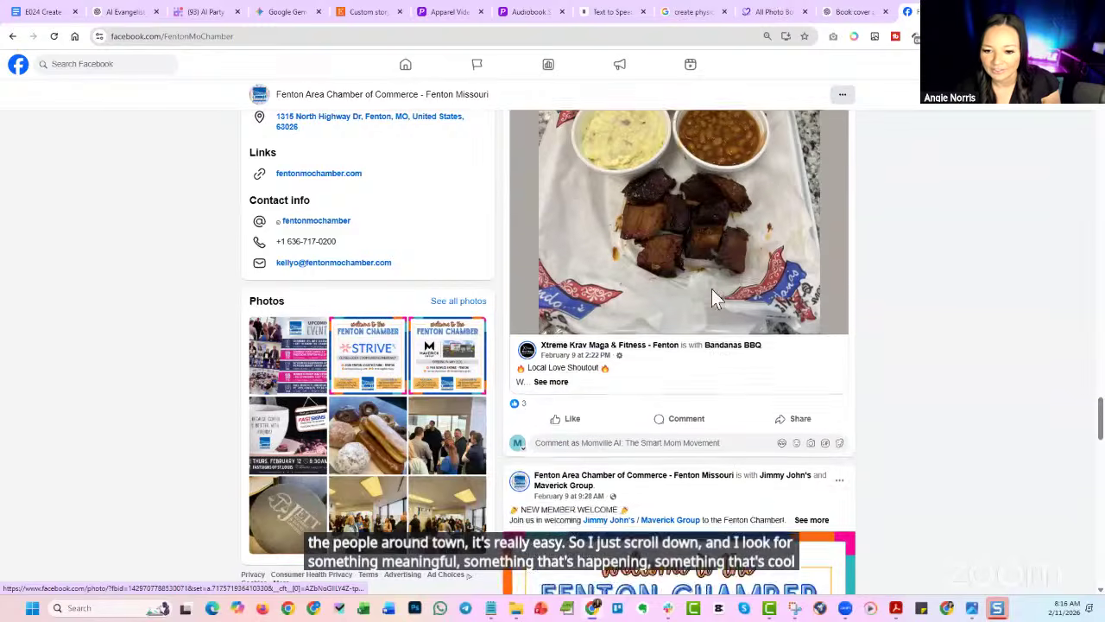
scroll(712, 294, down, 10)
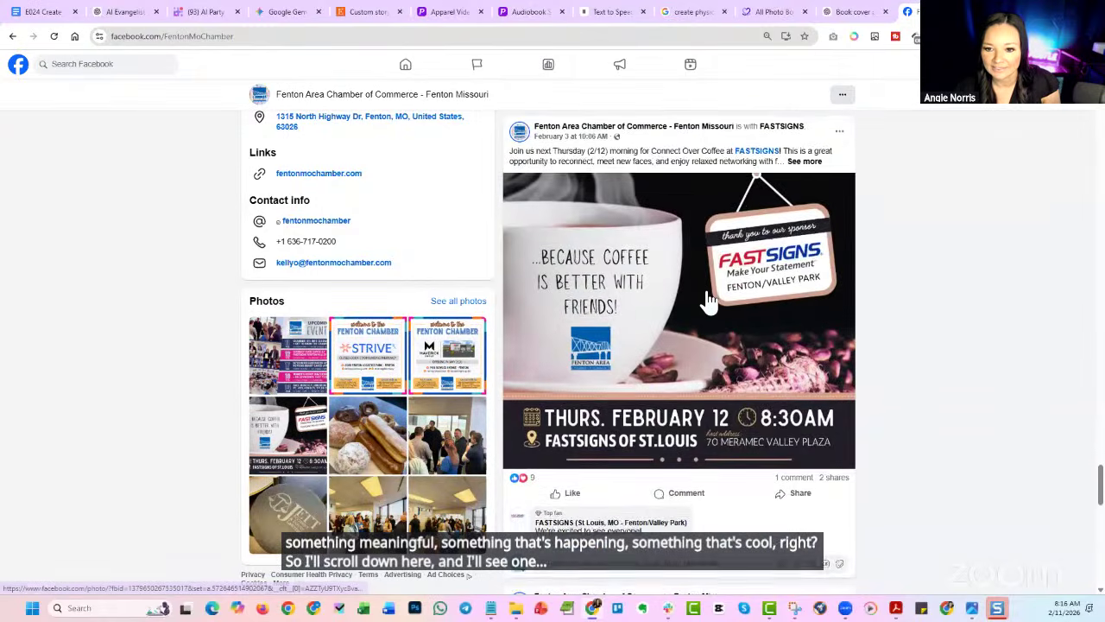
scroll(706, 302, down, 10)
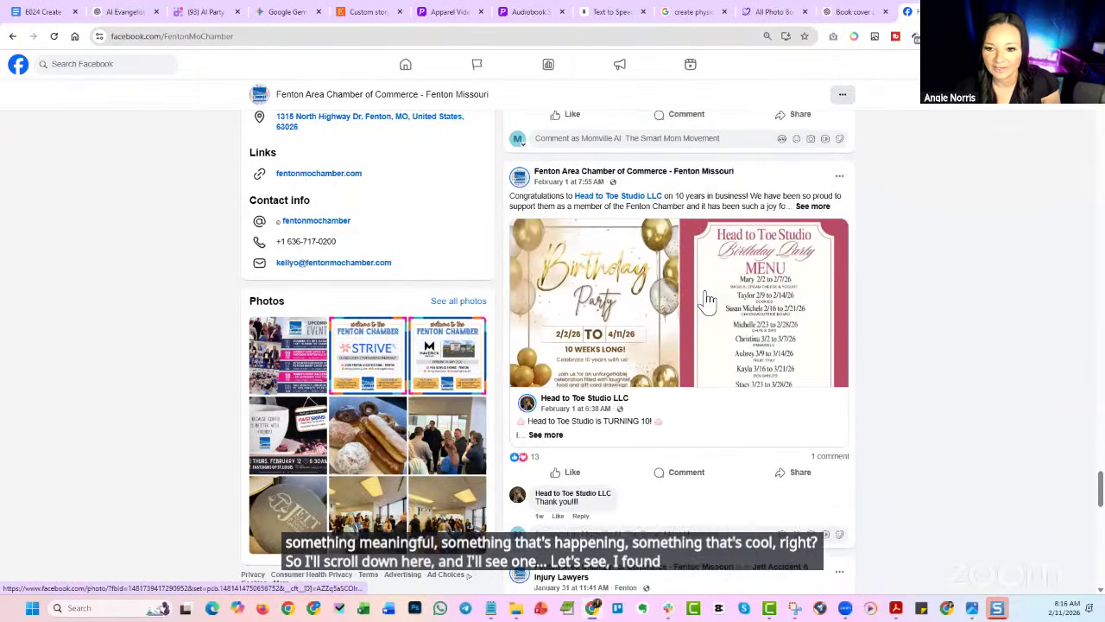
scroll(707, 299, down, 10)
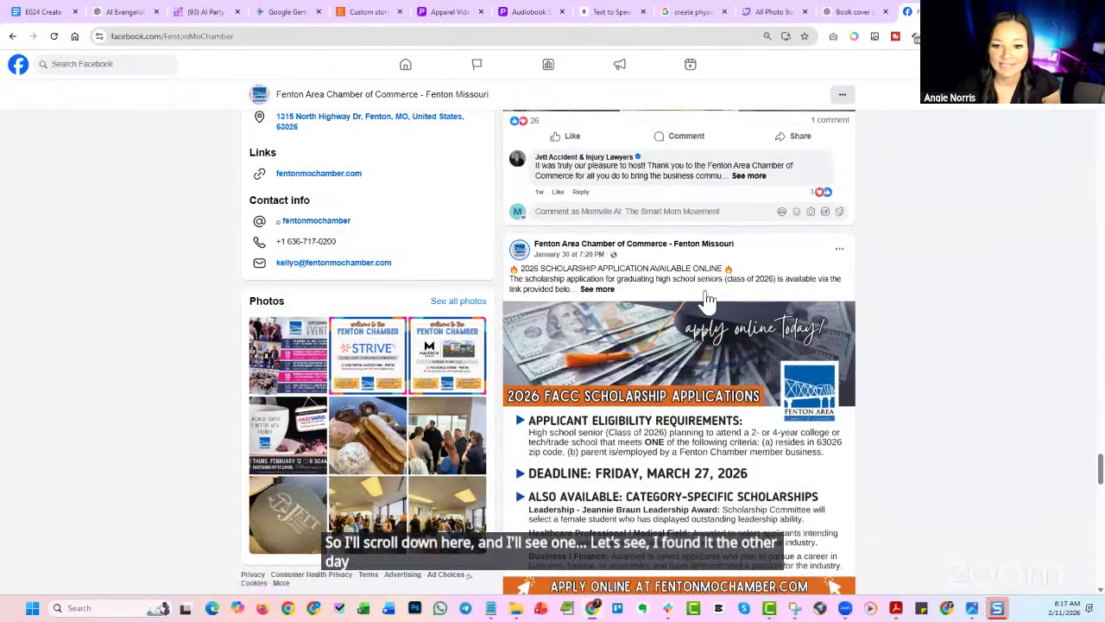
scroll(706, 299, down, 10)
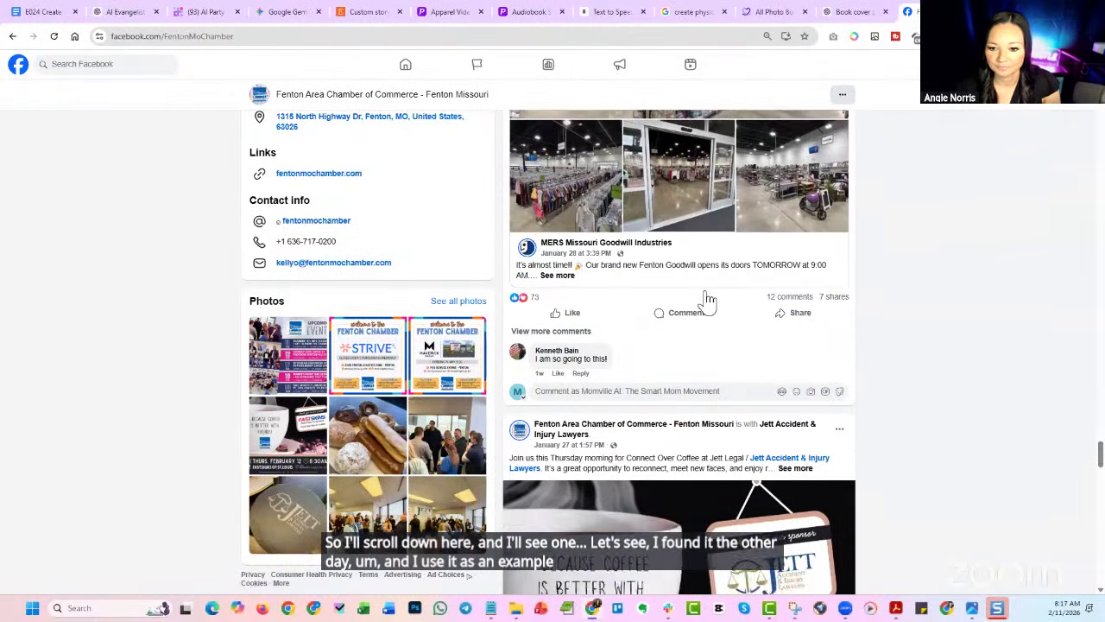
scroll(706, 298, down, 10)
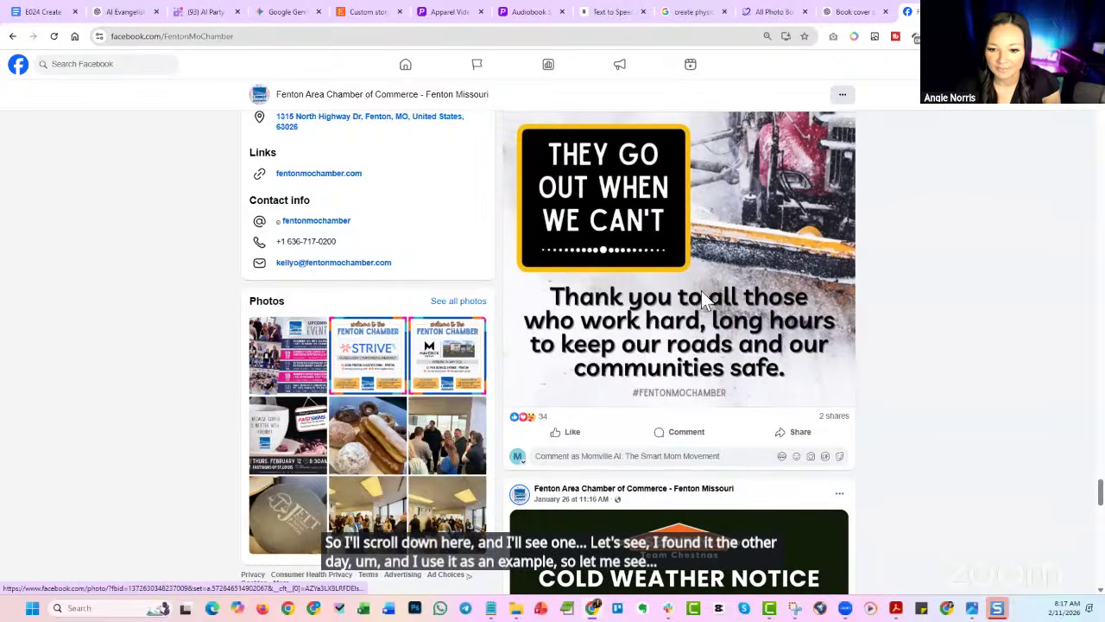
scroll(705, 300, down, 10)
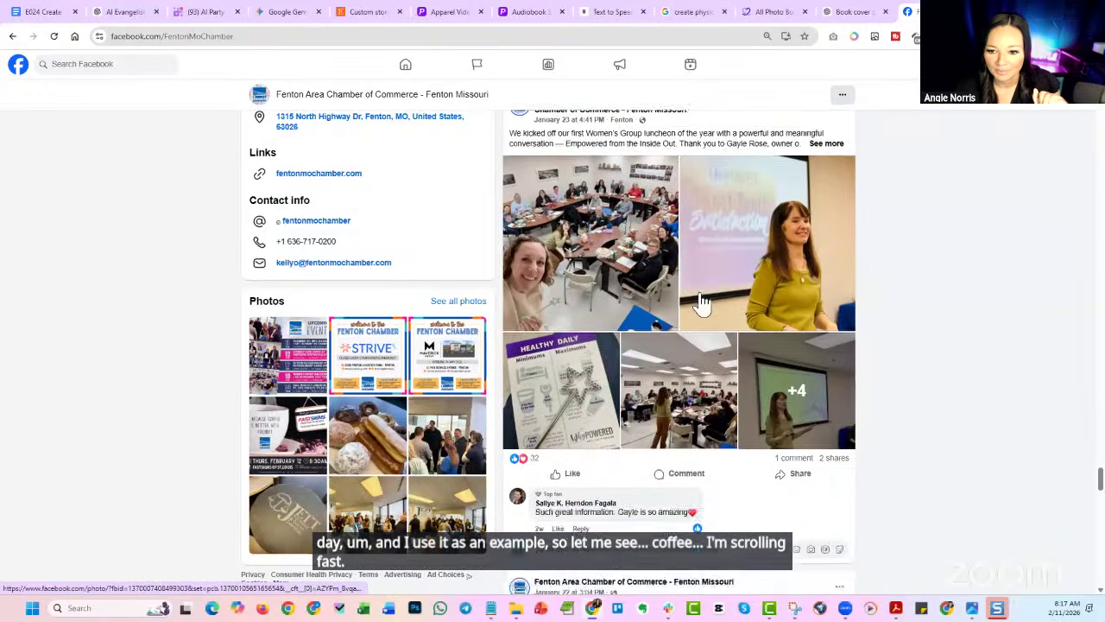
scroll(699, 306, down, 10)
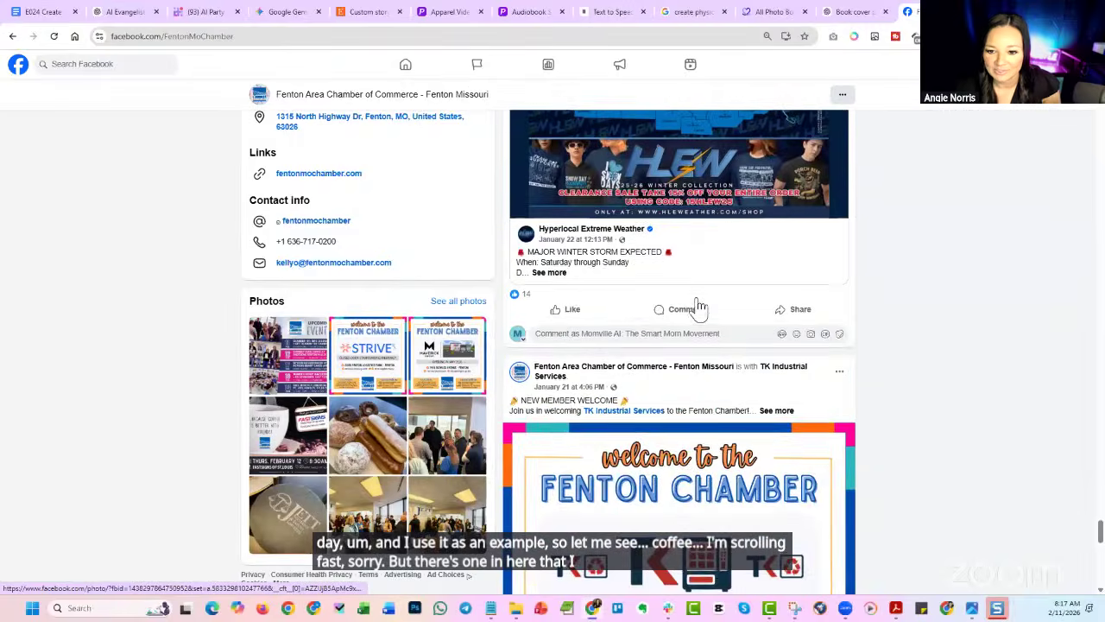
scroll(700, 342, down, 10)
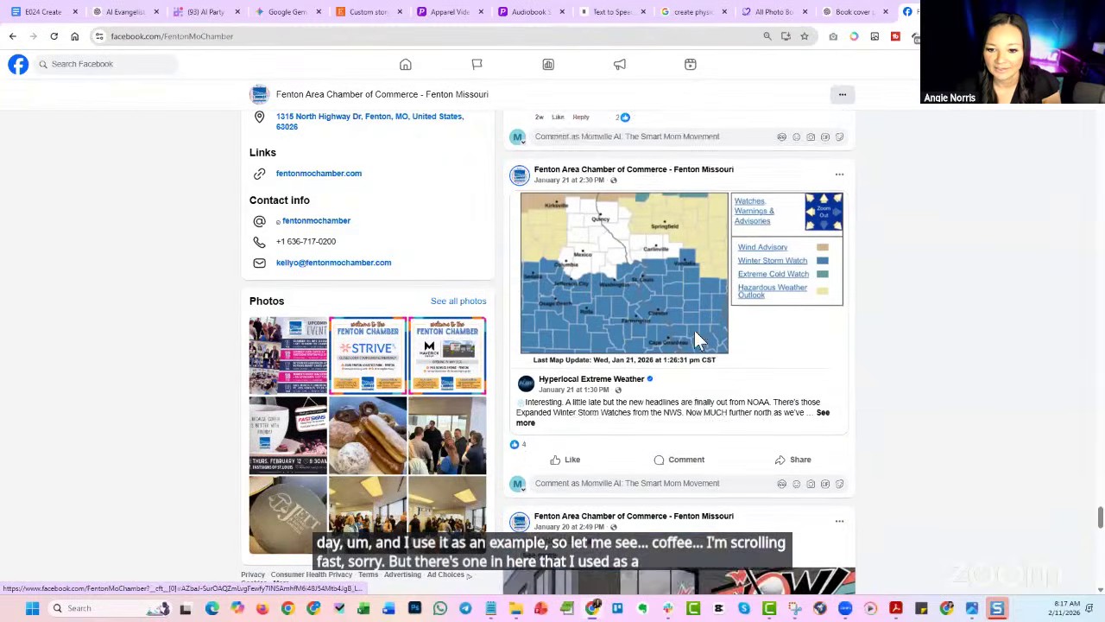
scroll(701, 343, down, 3)
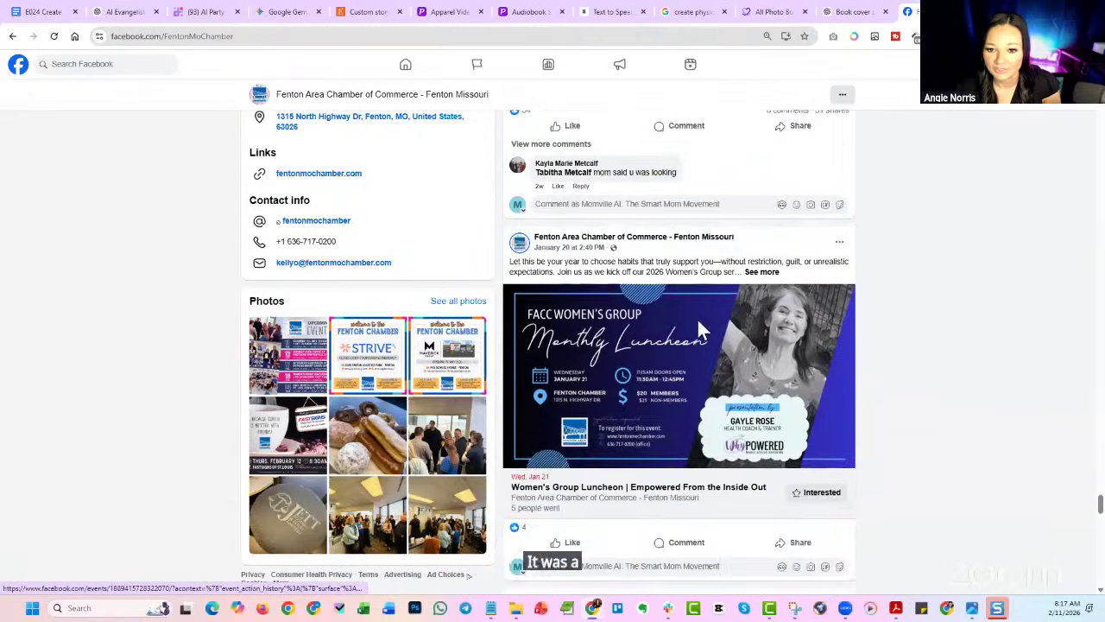
scroll(734, 345, up, 5)
scroll(774, 354, down, 10)
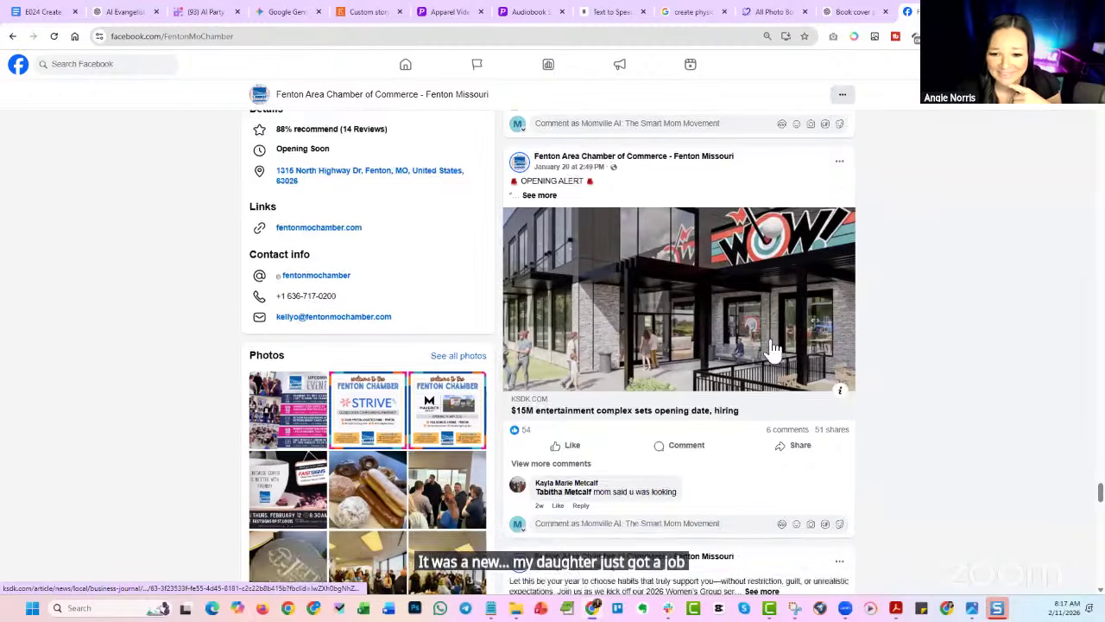
scroll(774, 370, down, 3)
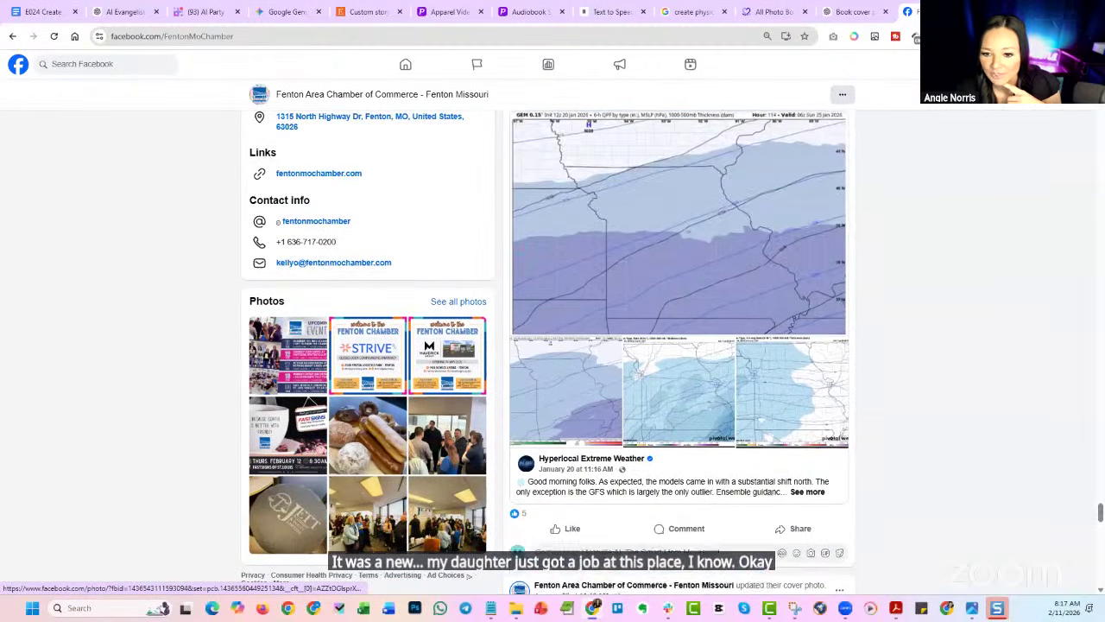
Go back through the chamber's posts from the newest to the Head to Toe Studio LLC 10-year congratulations post and expand its text.
drag(1095, 509, 1073, 132)
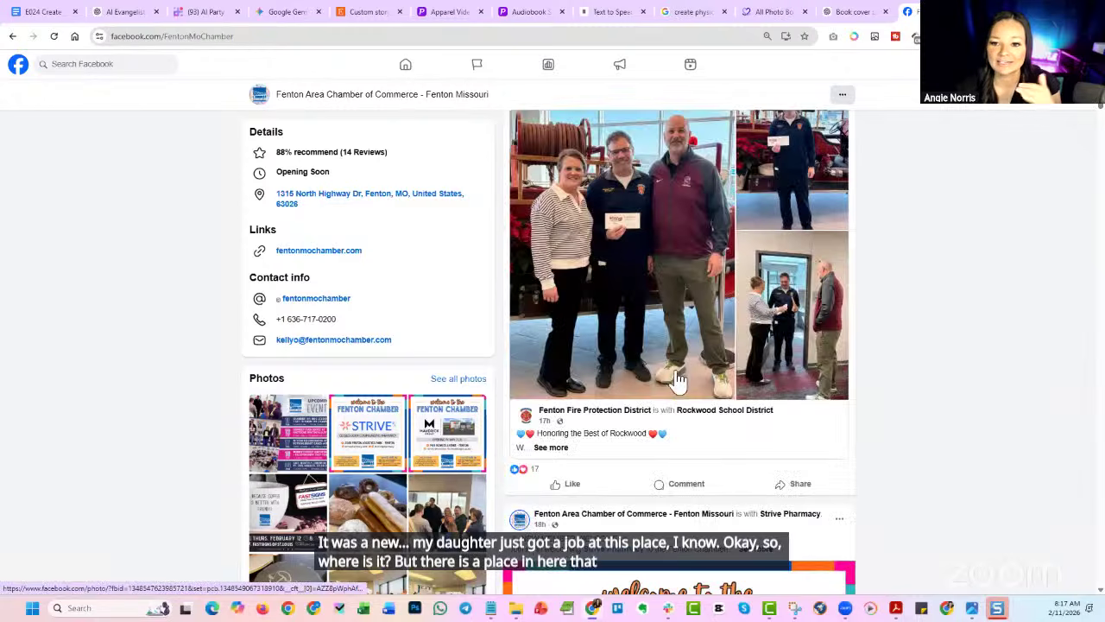
scroll(678, 375, up, 10)
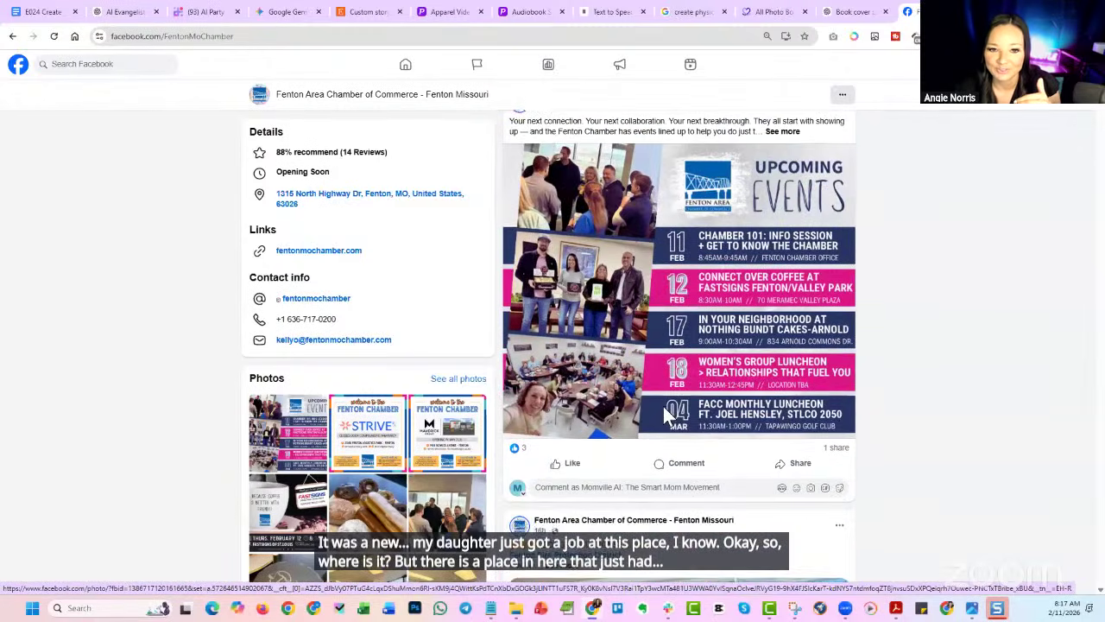
scroll(672, 404, down, 5)
scroll(784, 247, up, 5)
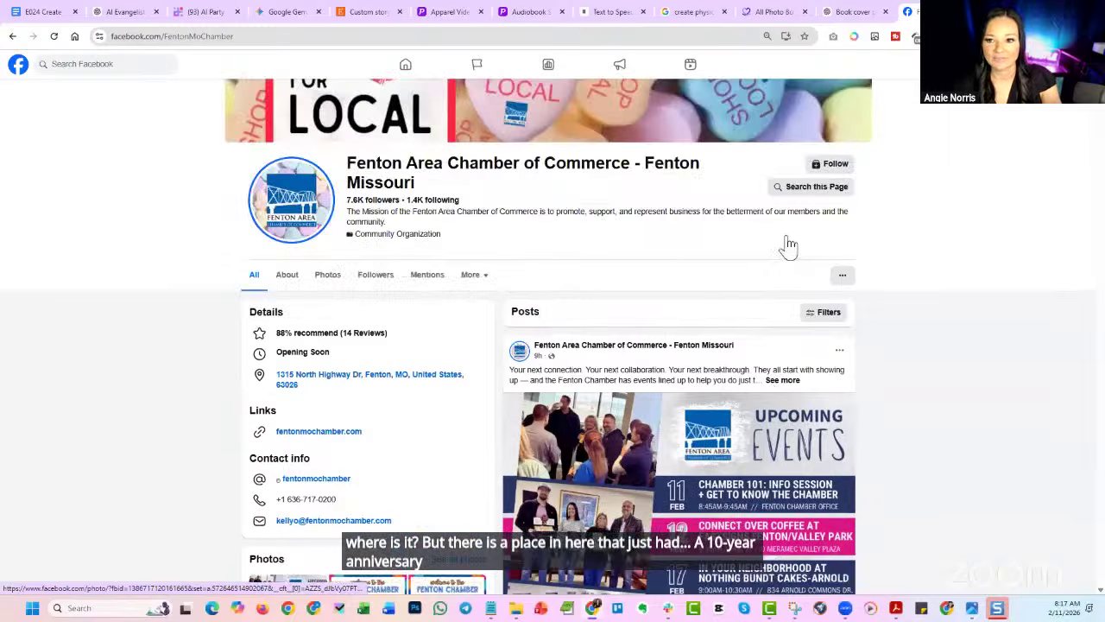
scroll(756, 419, down, 8)
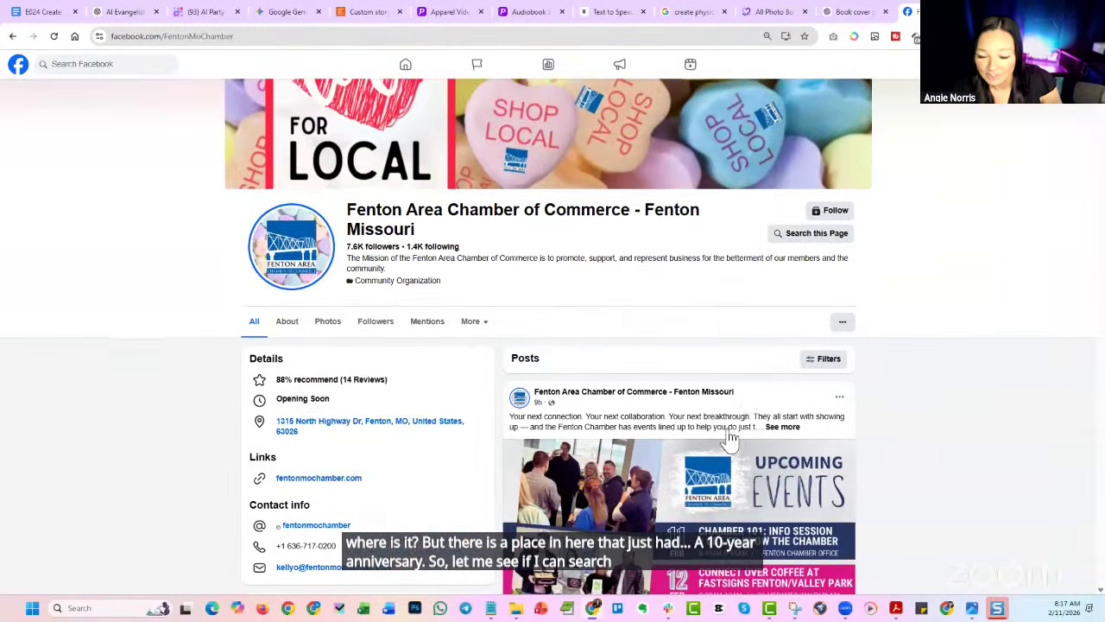
scroll(725, 435, down, 10)
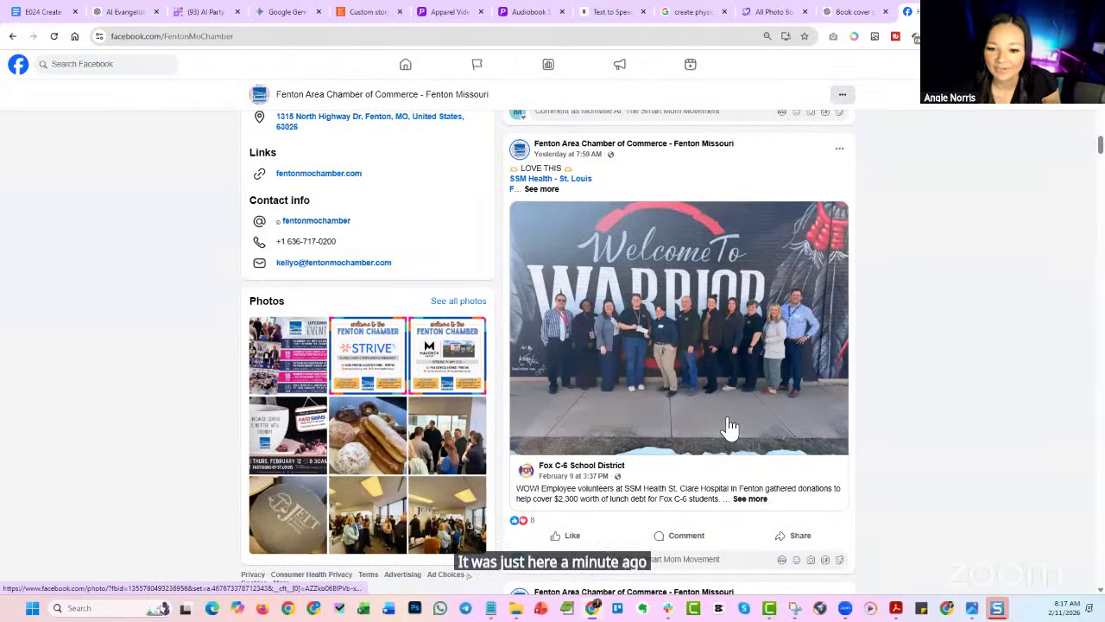
scroll(729, 426, down, 4)
scroll(729, 428, down, 4)
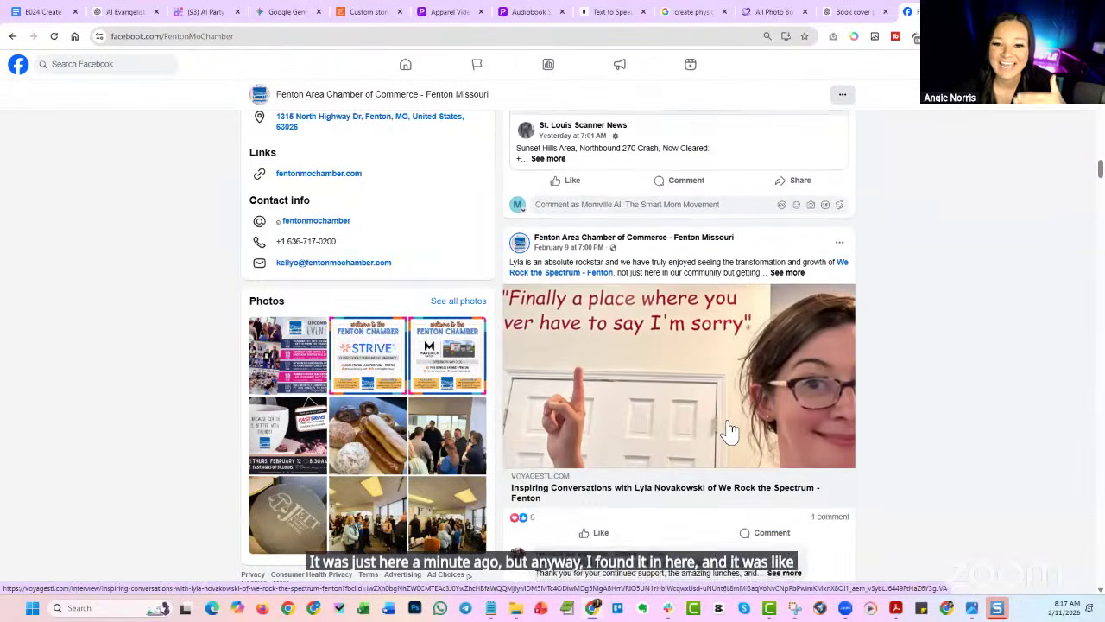
scroll(730, 431, down, 4)
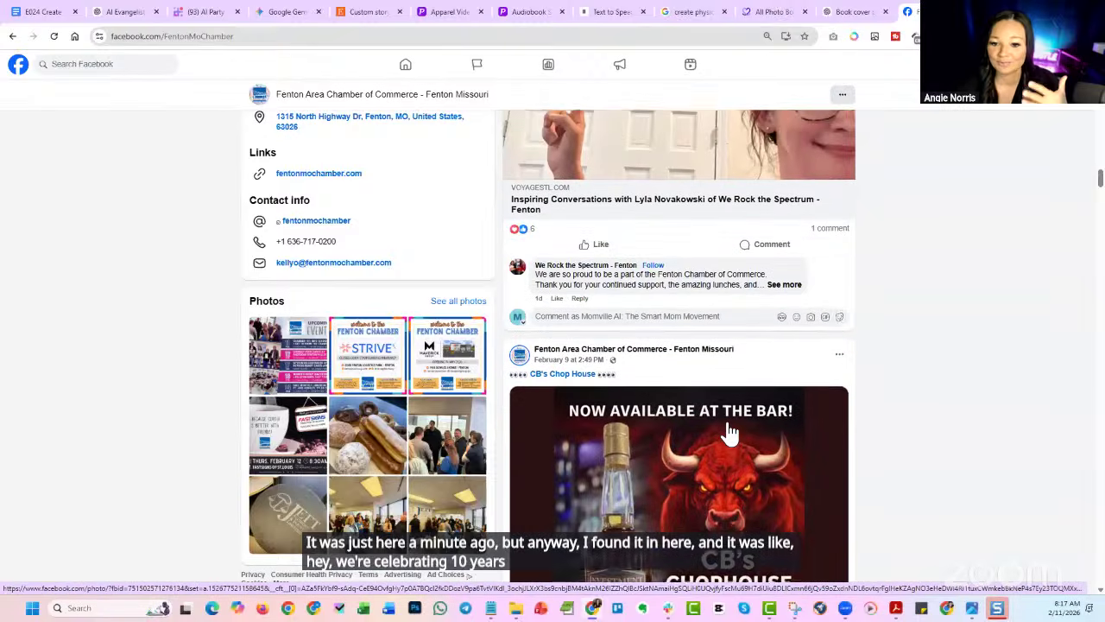
scroll(725, 438, down, 4)
scroll(723, 440, down, 8)
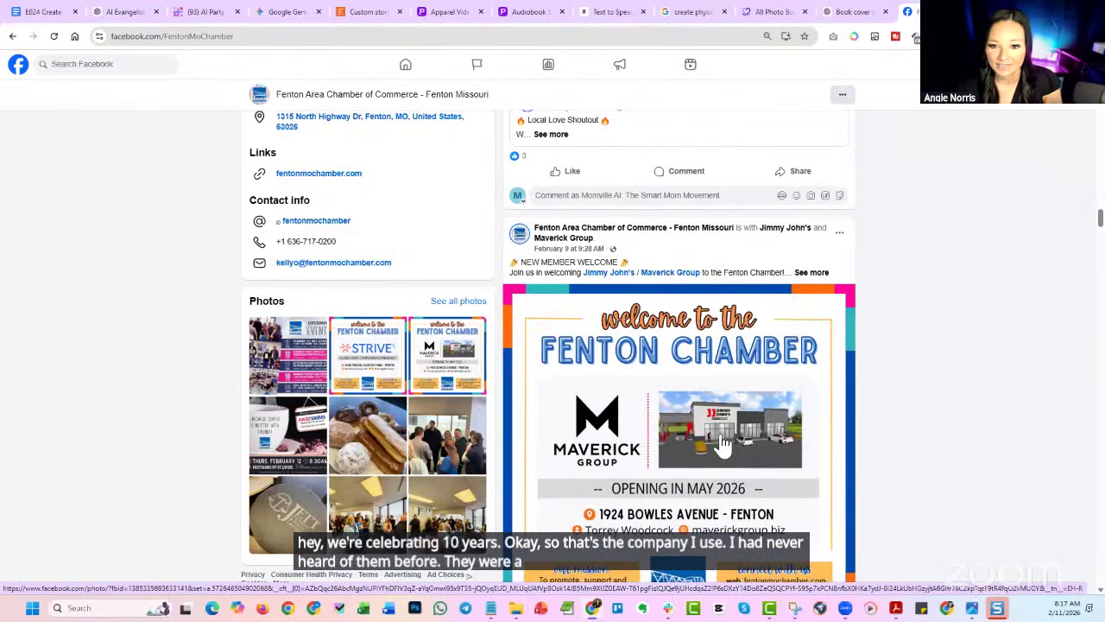
scroll(723, 445, down, 3)
scroll(722, 455, down, 10)
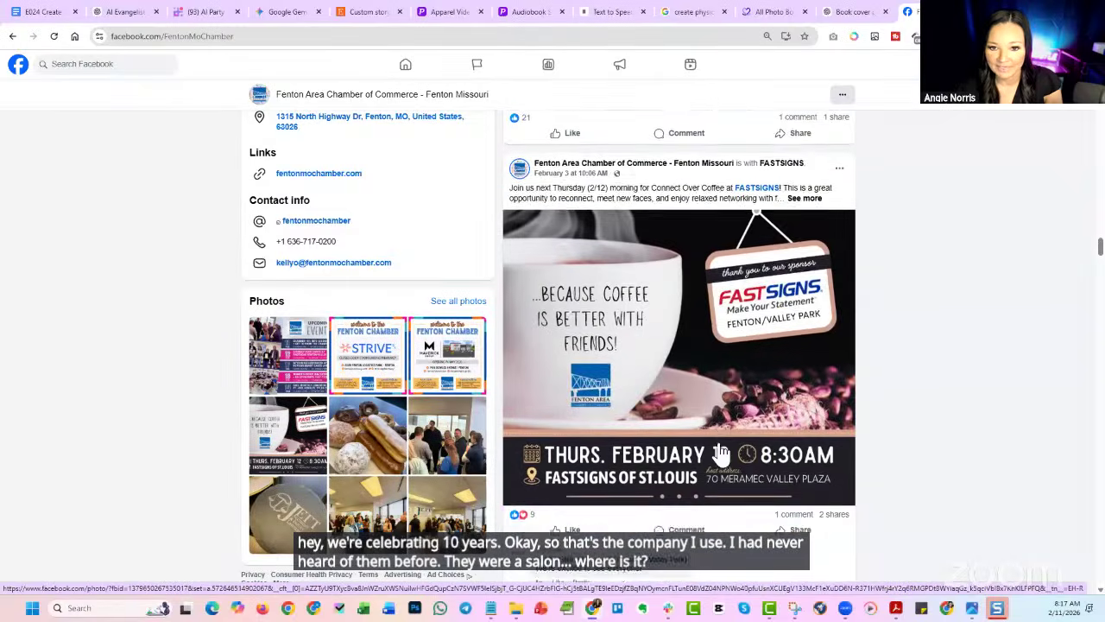
scroll(722, 455, down, 5)
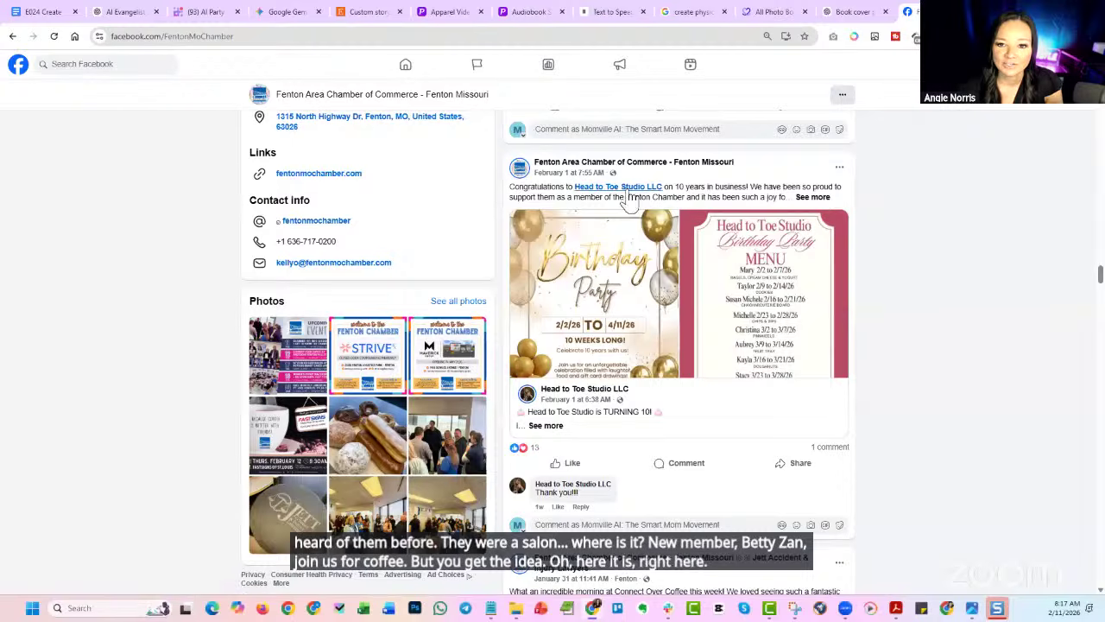
click(812, 197)
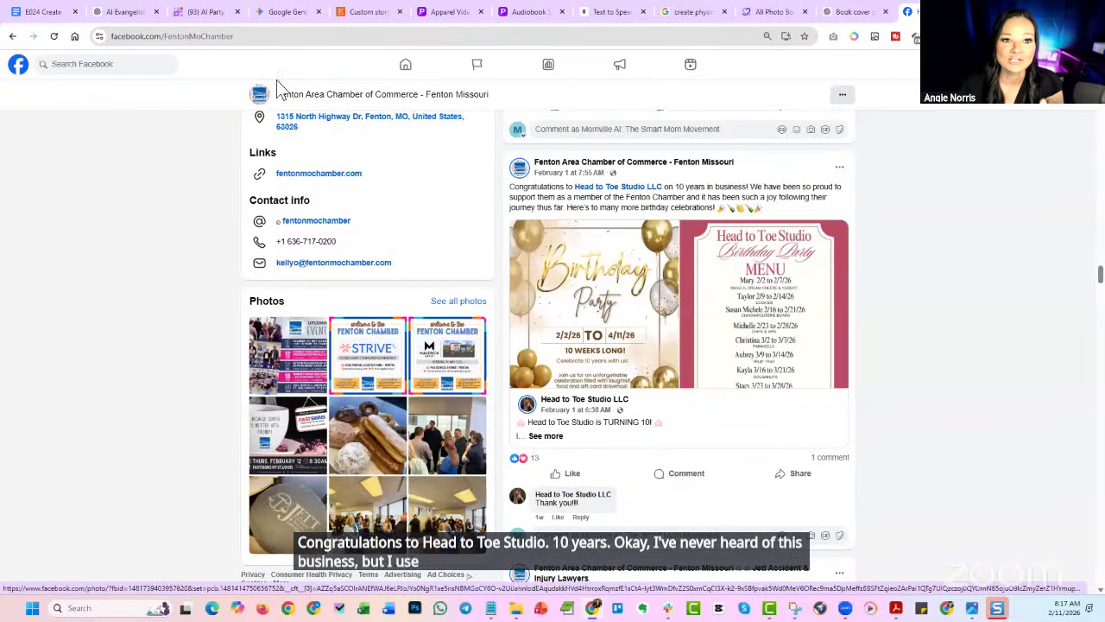
Switch to Google Gemini and open the saved storybook chat about ten years of Head to Toe.
click(281, 21)
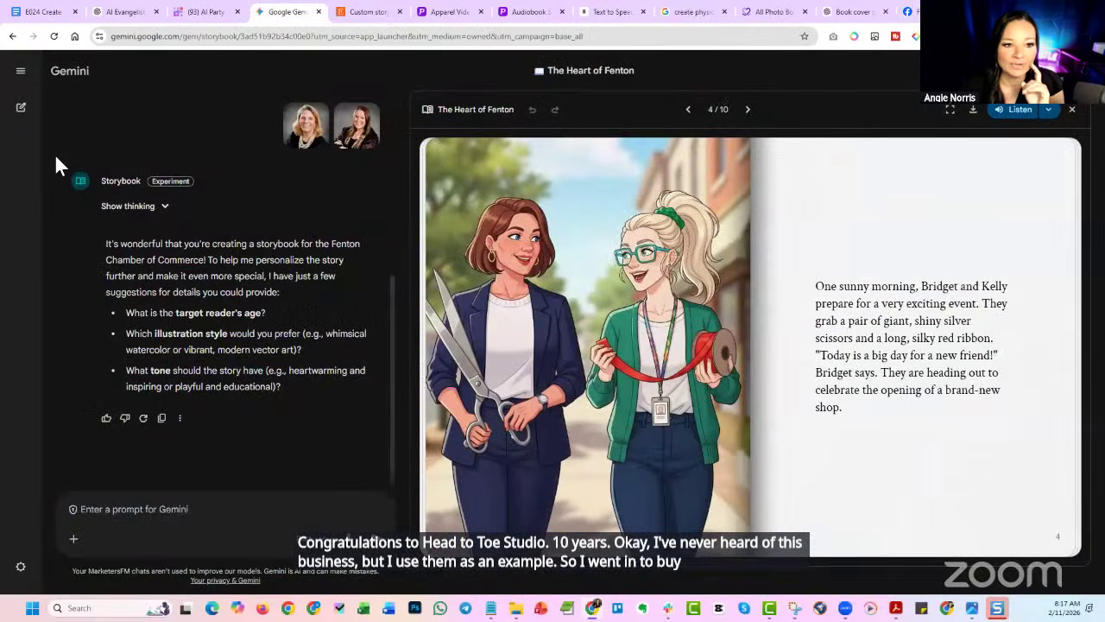
click(20, 73)
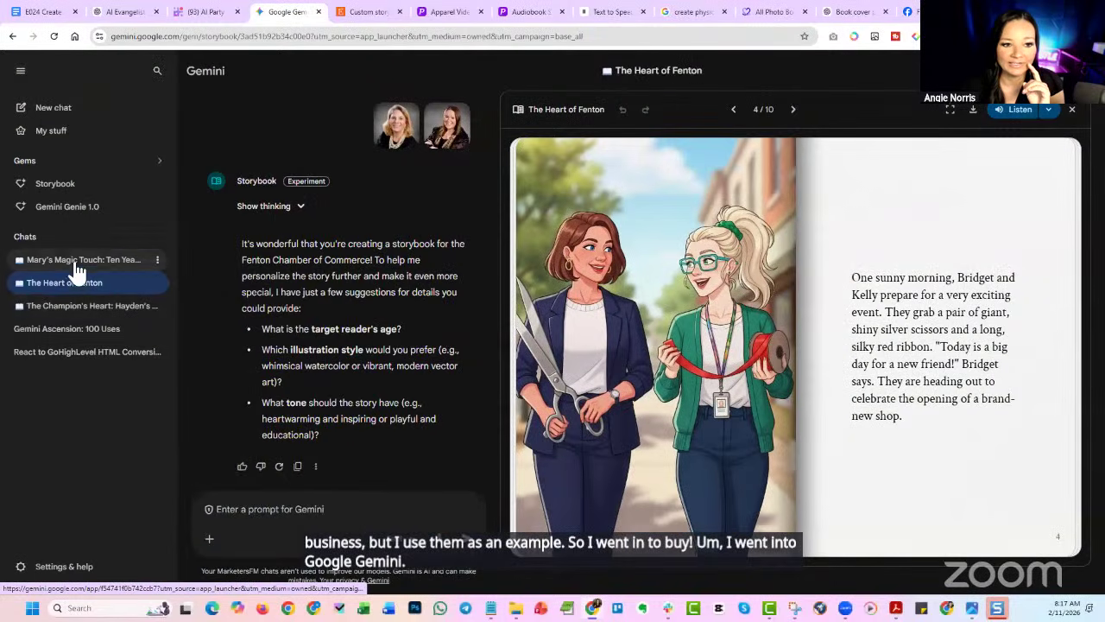
click(74, 259)
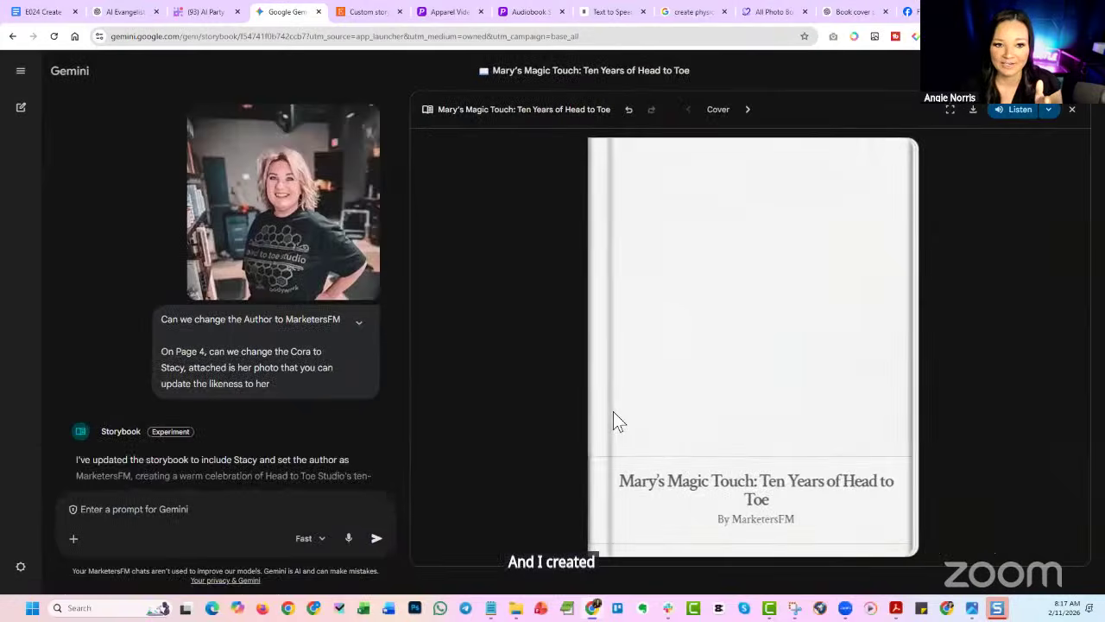
Review the uploaded salon photos and highlight the opening prompt for the Head to Toe Studio anniversary storybook.
scroll(346, 349, up, 10)
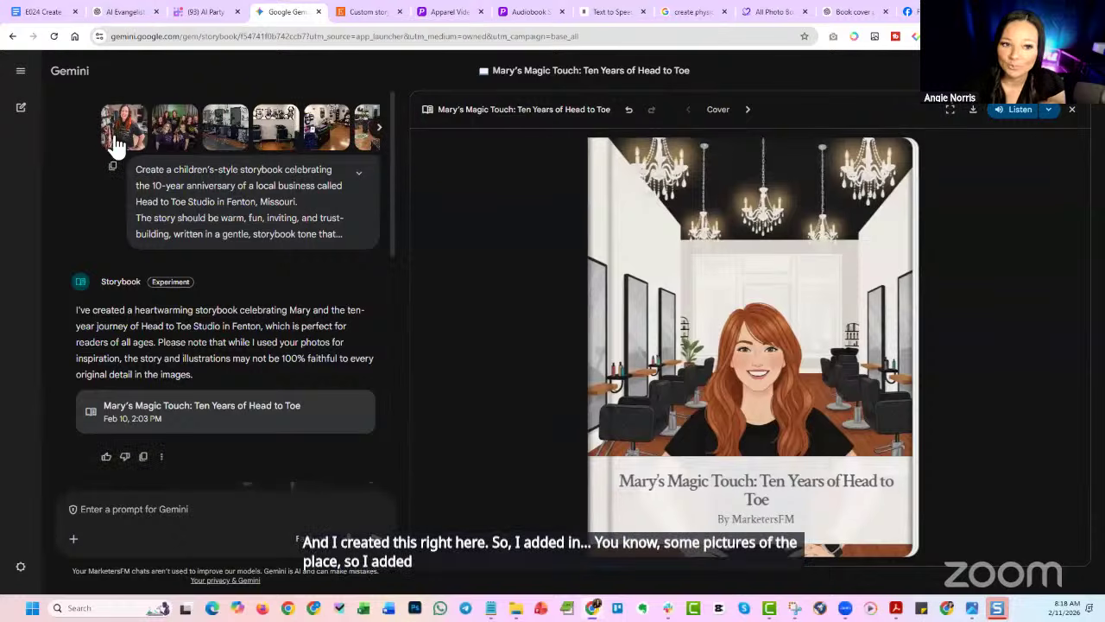
click(379, 129)
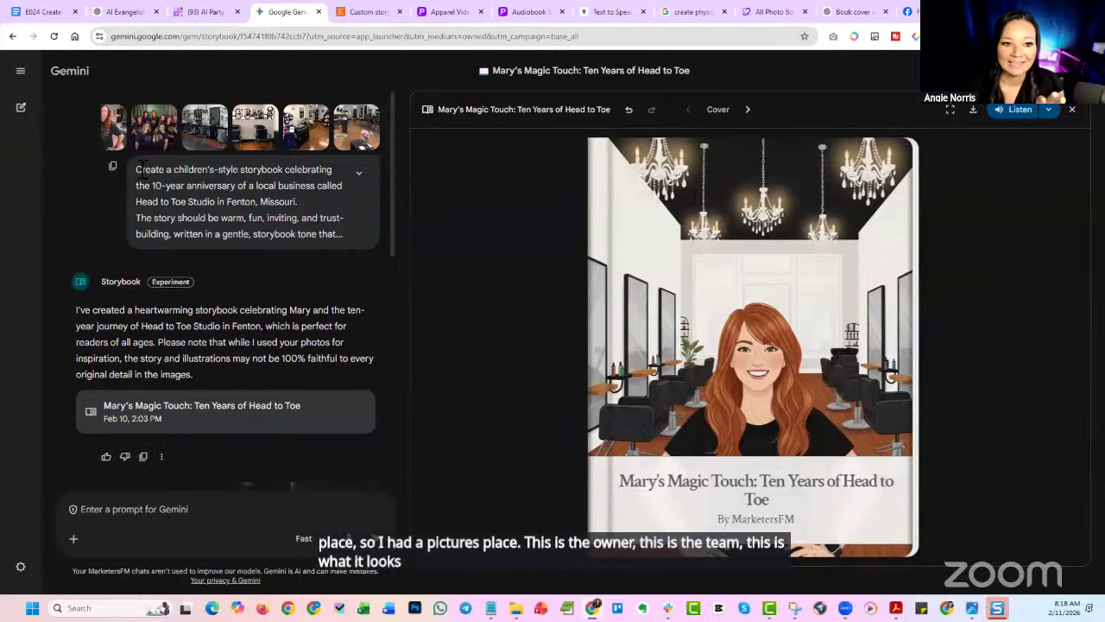
drag(134, 169, 350, 236)
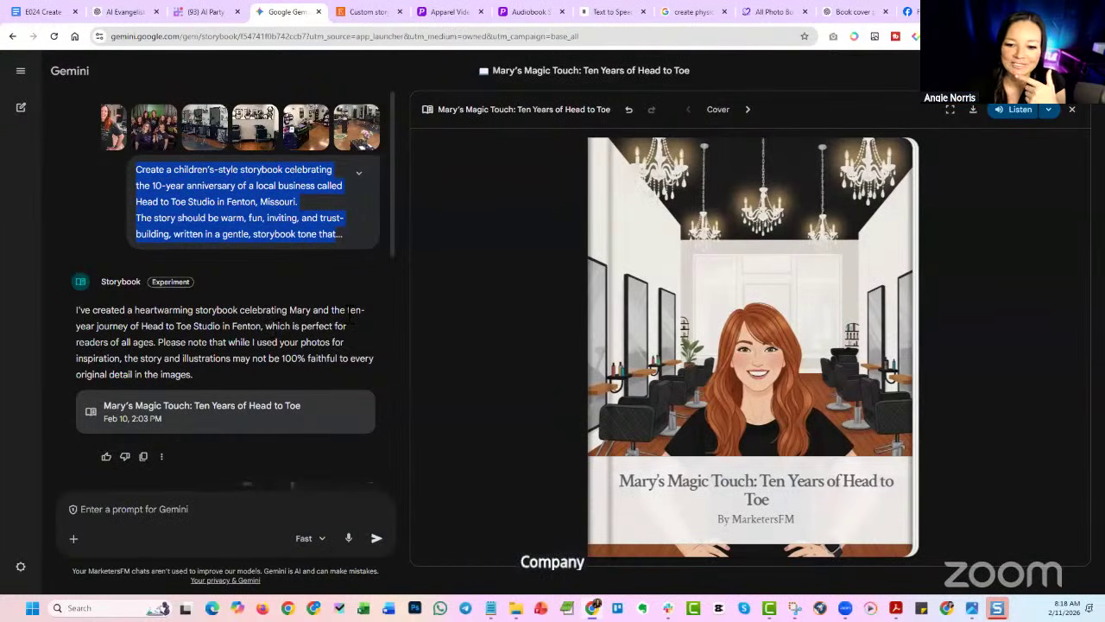
Page through the Head to Toe storybook from the cover to page 3.
click(747, 111)
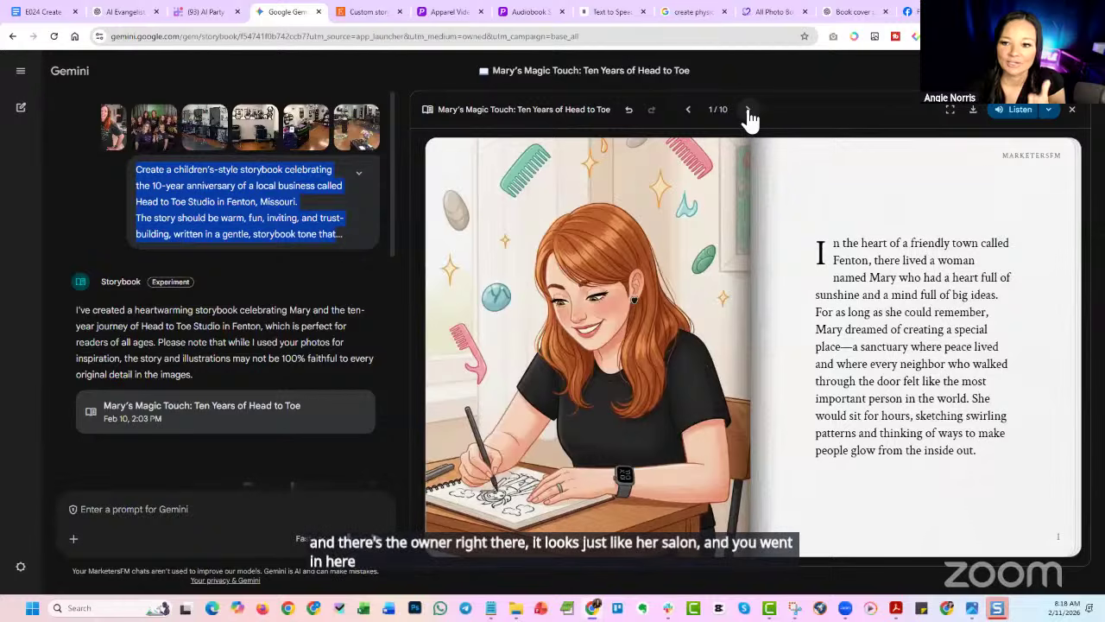
click(747, 110)
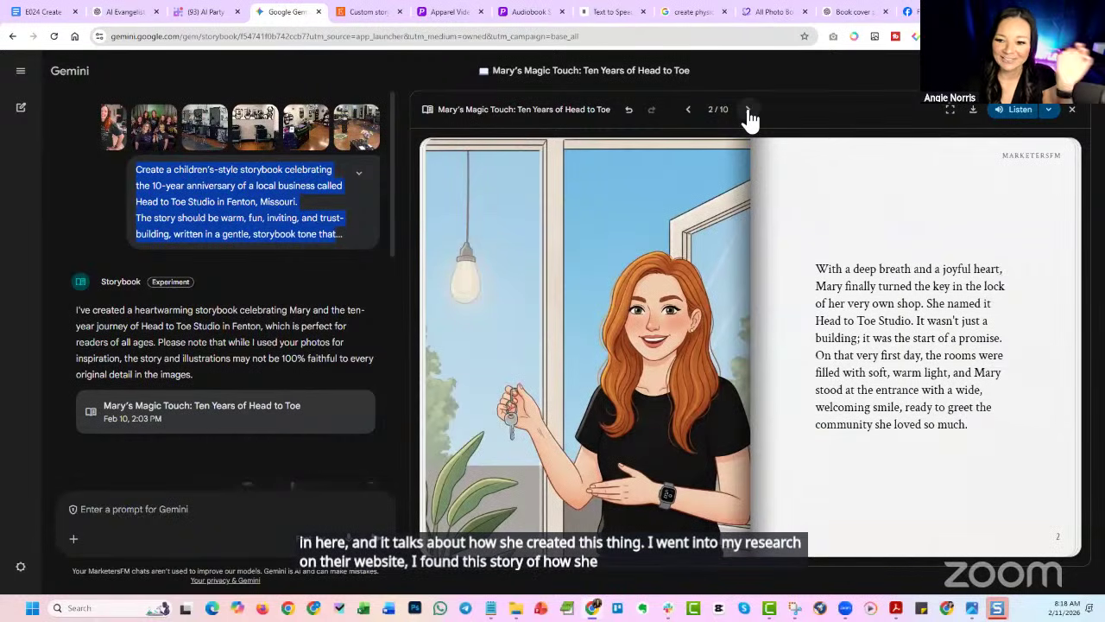
click(747, 110)
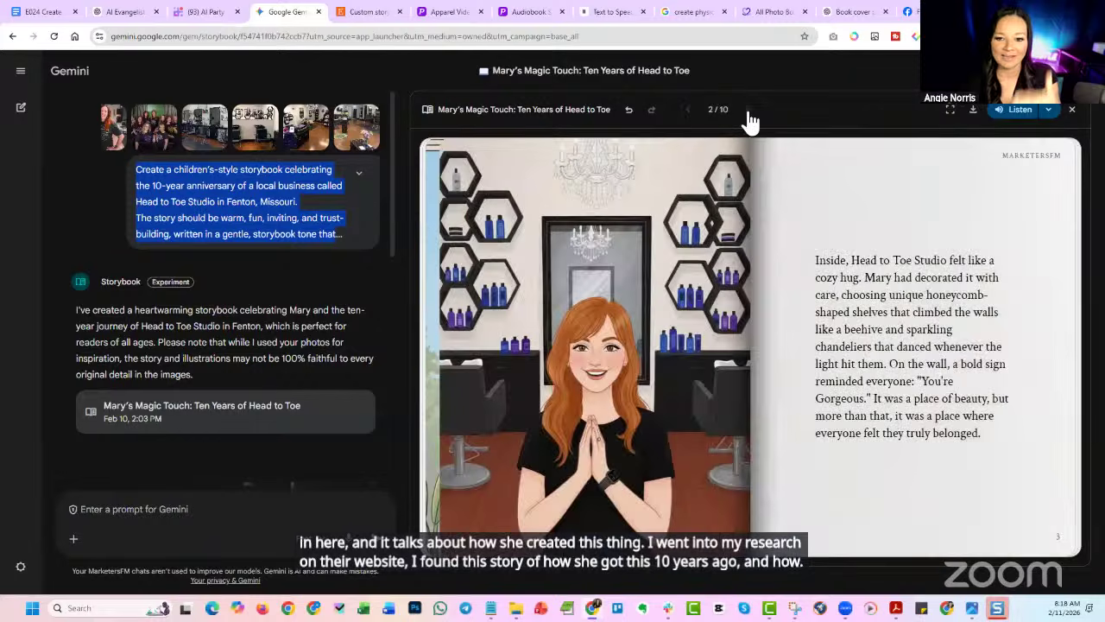
Turn the Head to Toe storybook to page 4 and review the chat request changing its author and the page 4 stylist.
click(747, 108)
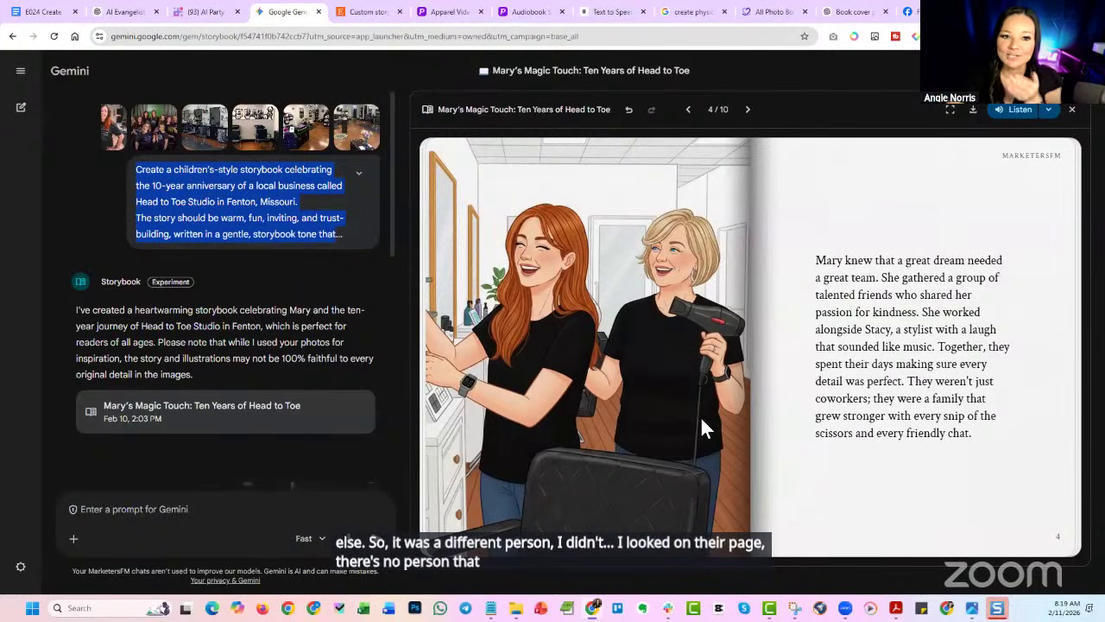
scroll(209, 347, down, 3)
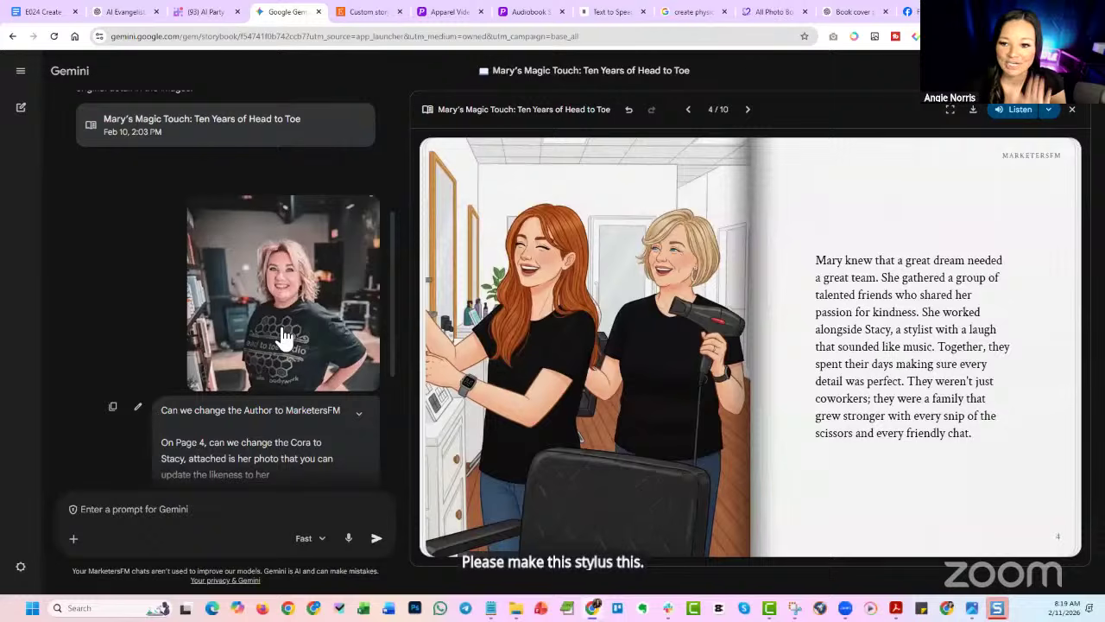
scroll(284, 337, down, 2)
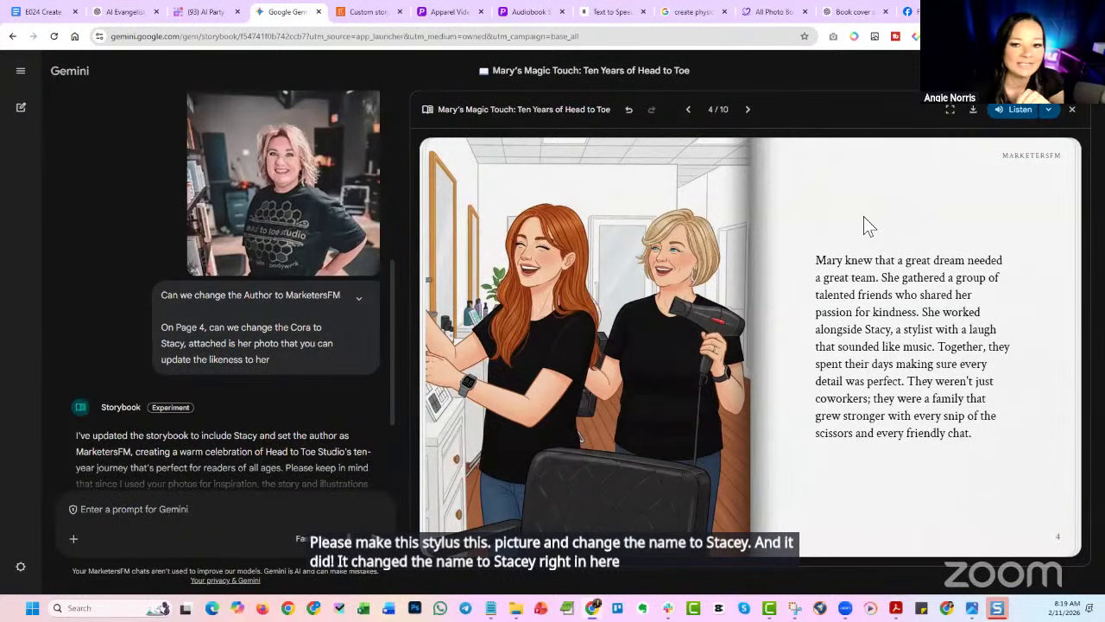
Page through the Head to Toe storybook from page 4 to the 10-year celebration on page 8.
click(744, 111)
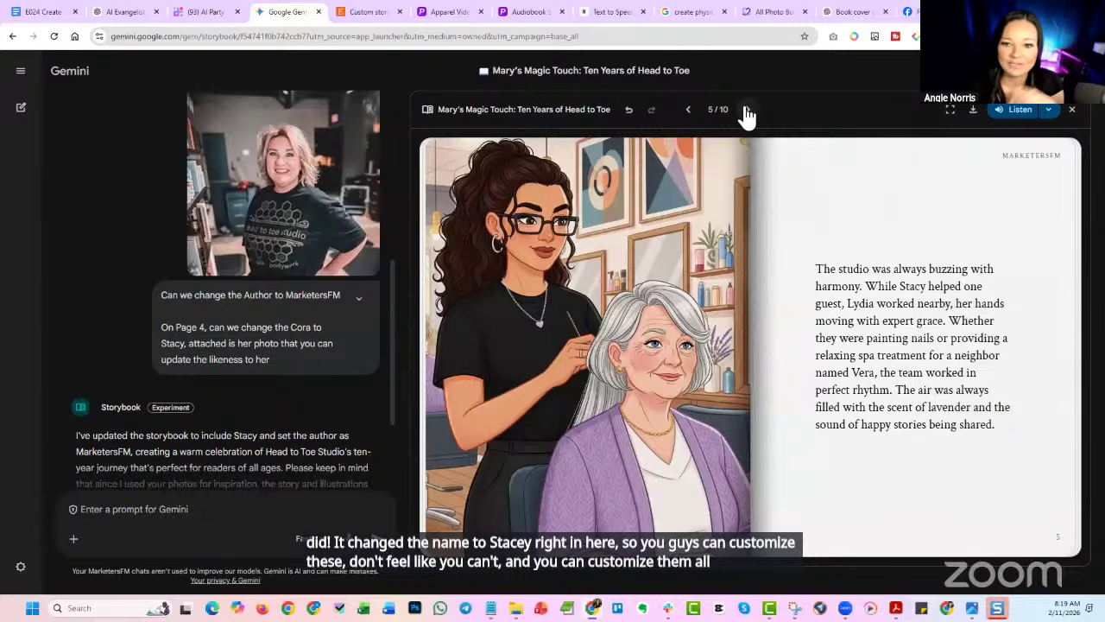
click(747, 111)
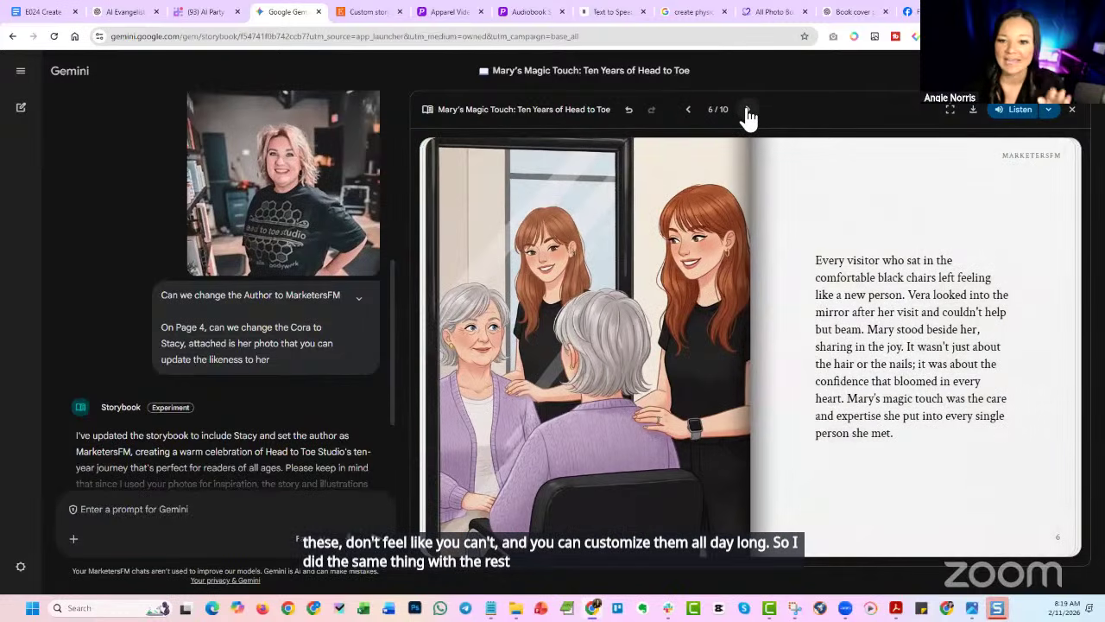
click(747, 110)
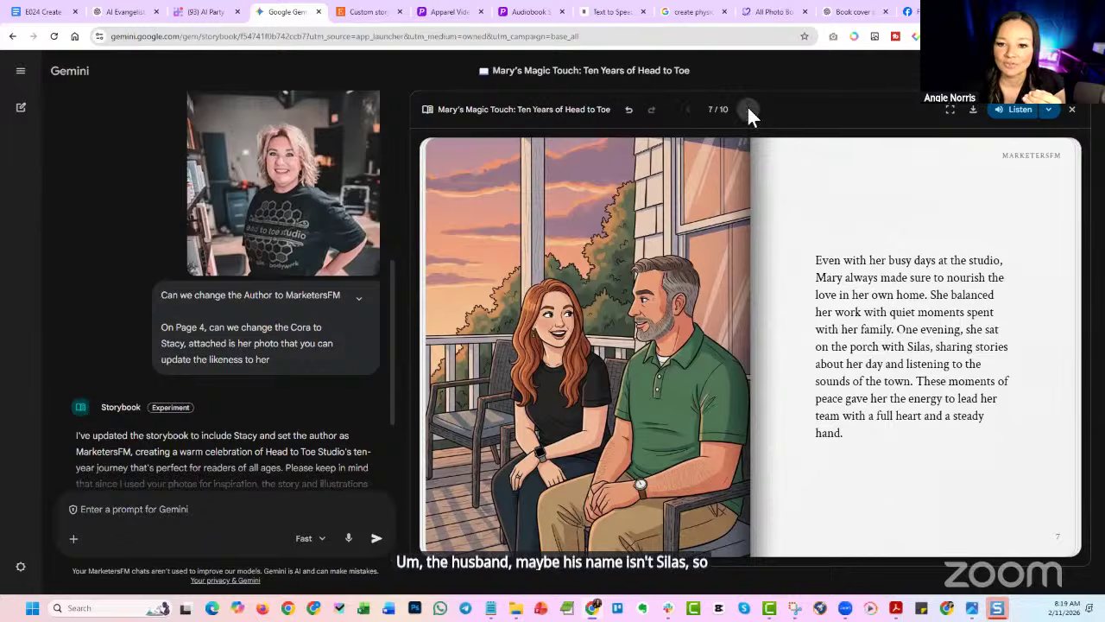
click(747, 111)
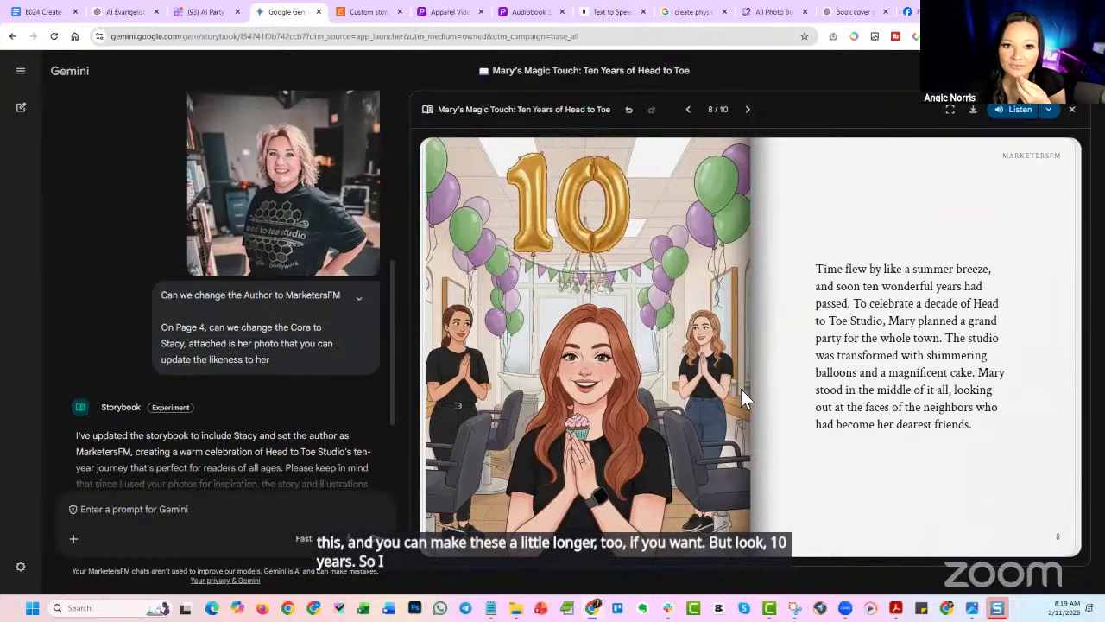
Switch to Etsy and browse the personalizable "custom storybook" listings, returning to the first results.
click(361, 14)
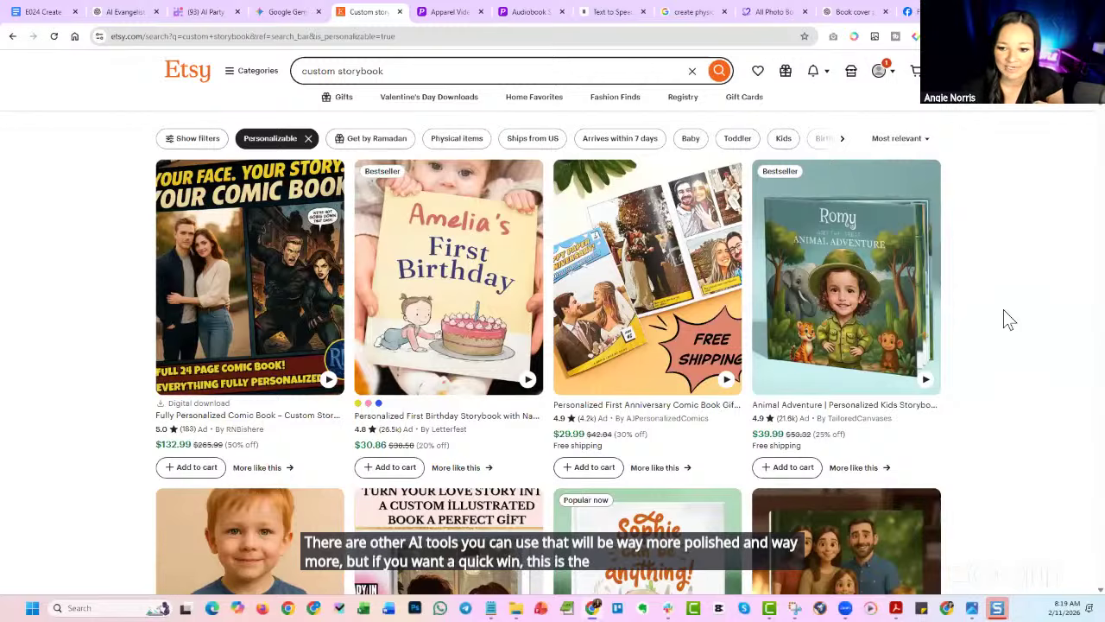
scroll(872, 441, down, 3)
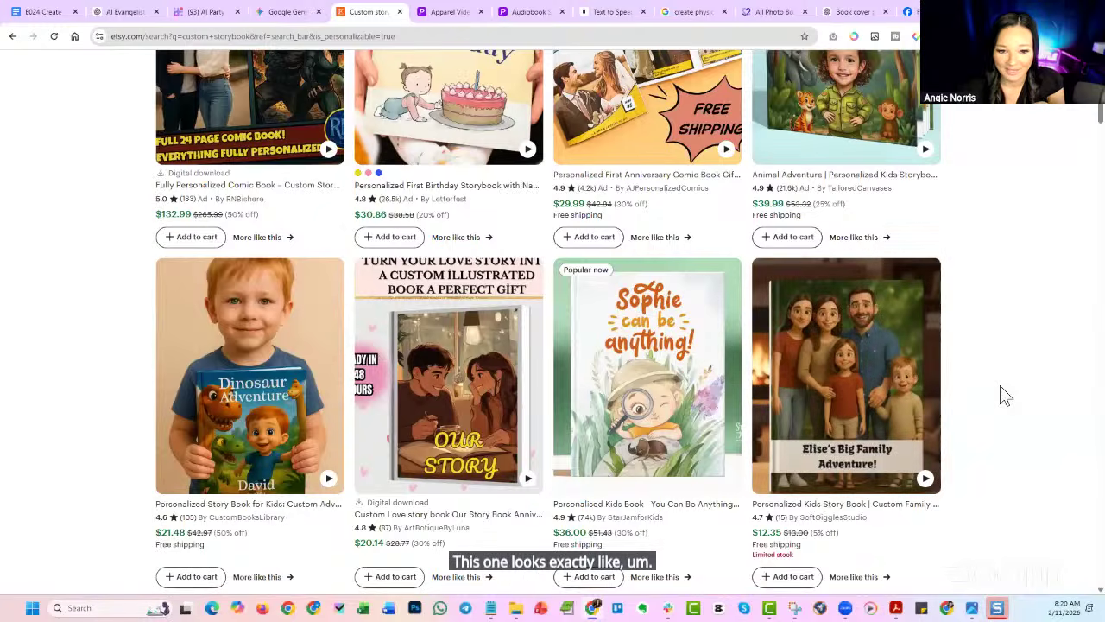
scroll(999, 387, down, 5)
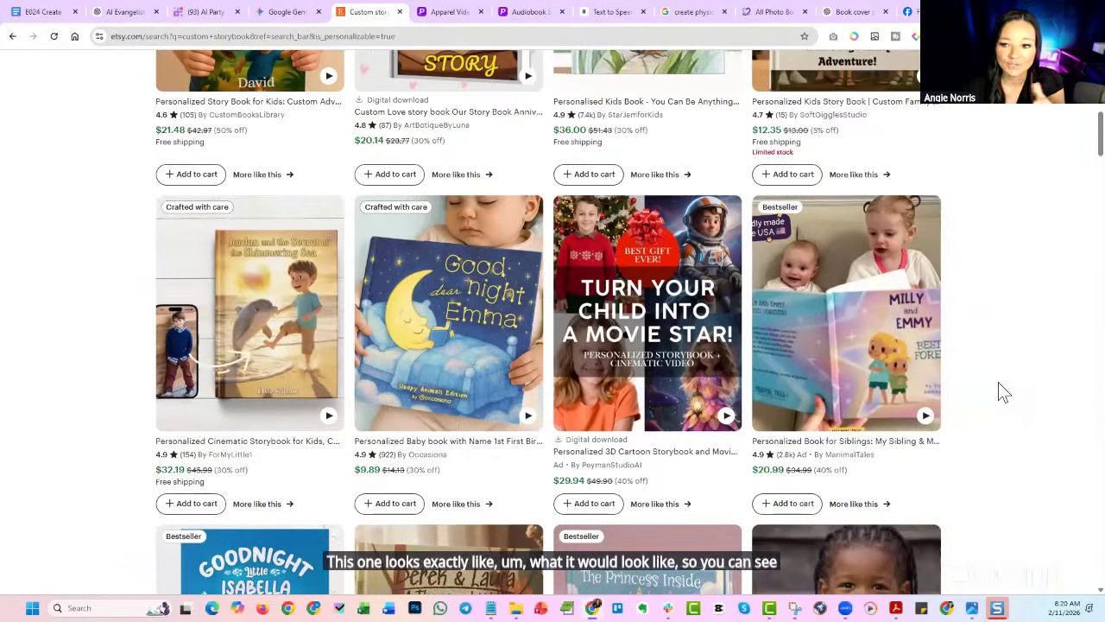
scroll(999, 388, up, 6)
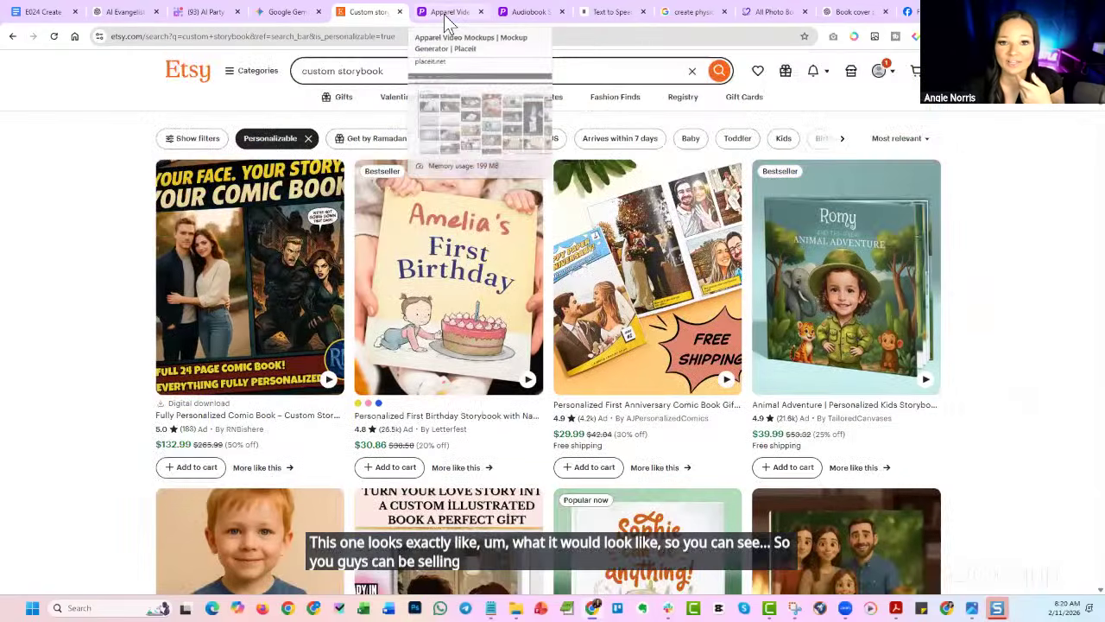
Switch to Placeit's book video mockups, open the audiobook headphones mockup with the storybook cover, and preview its video.
click(444, 12)
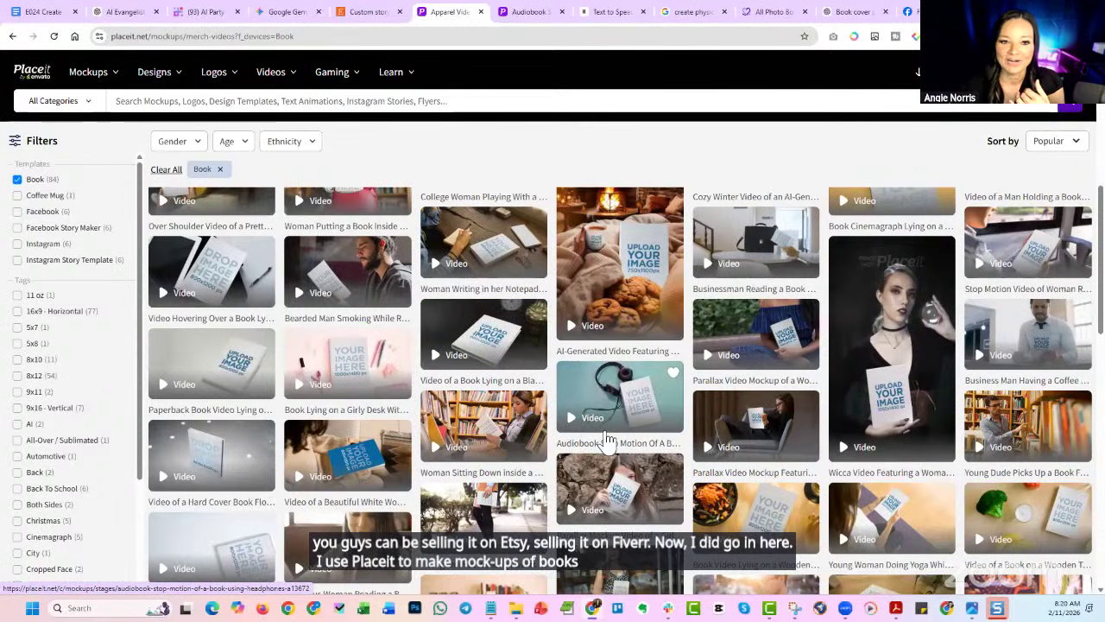
click(525, 14)
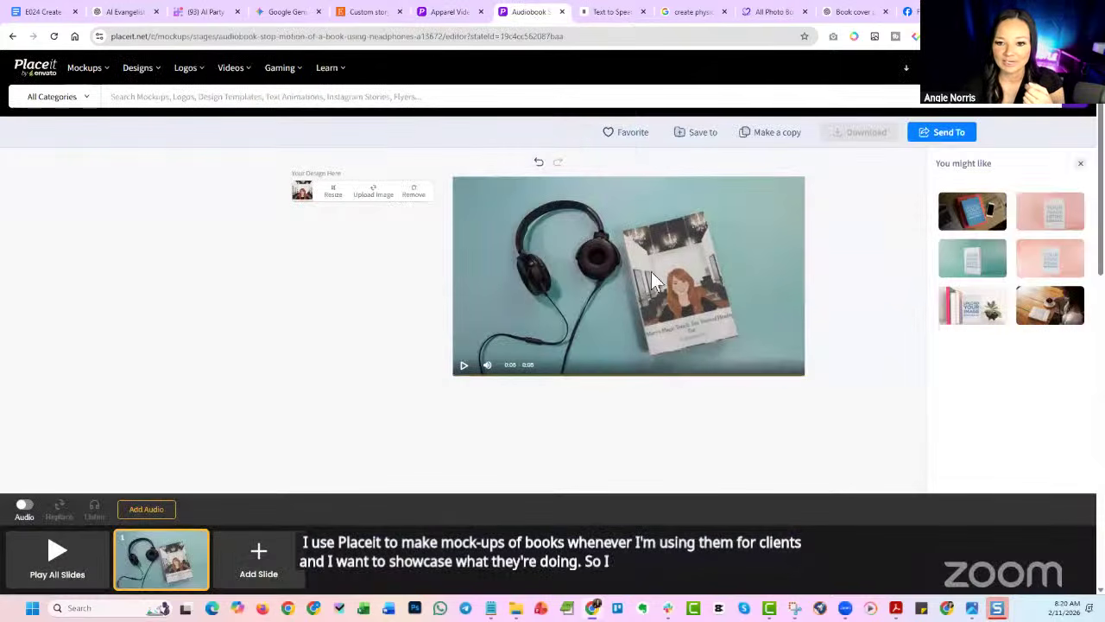
click(463, 366)
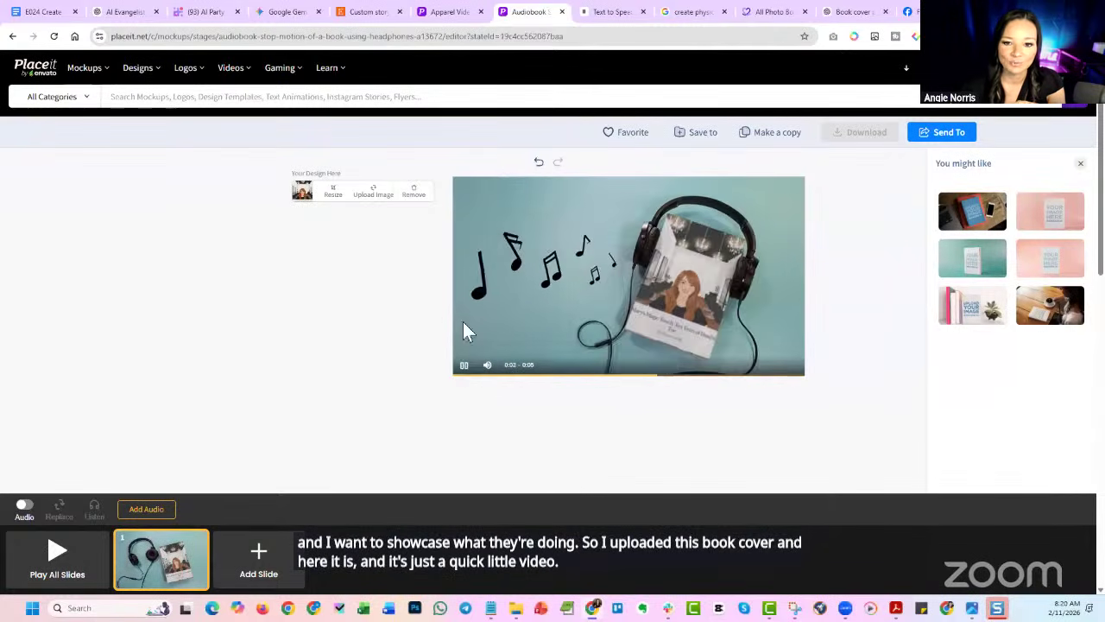
click(464, 368)
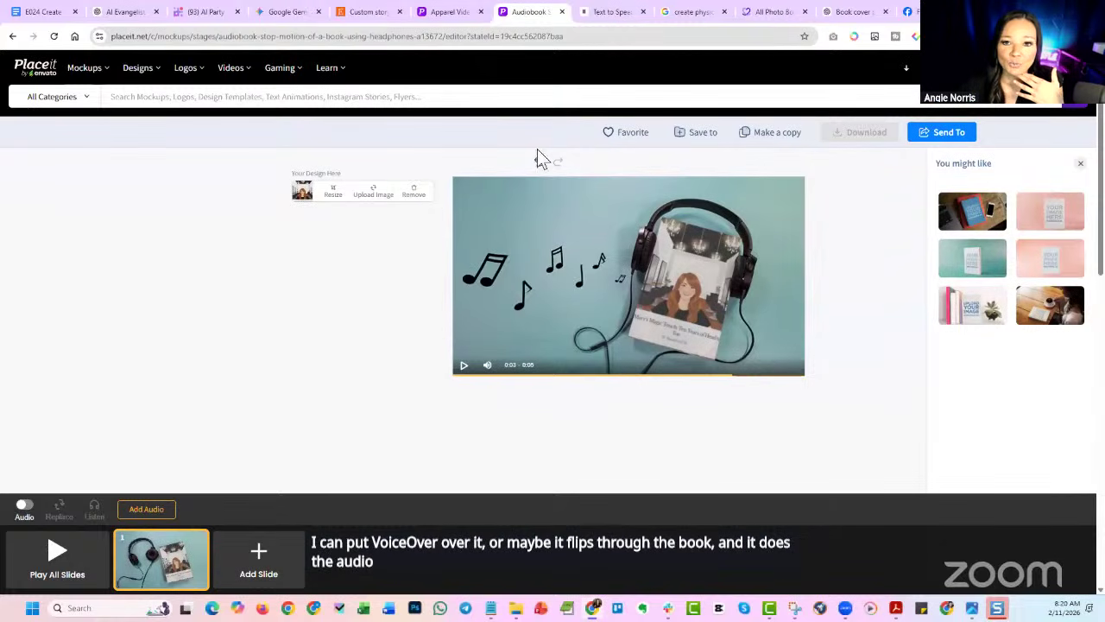
Switch to ElevenLabs, highlight the storybook narration text, and revisit the storybook in Gemini before returning to ElevenLabs.
click(592, 14)
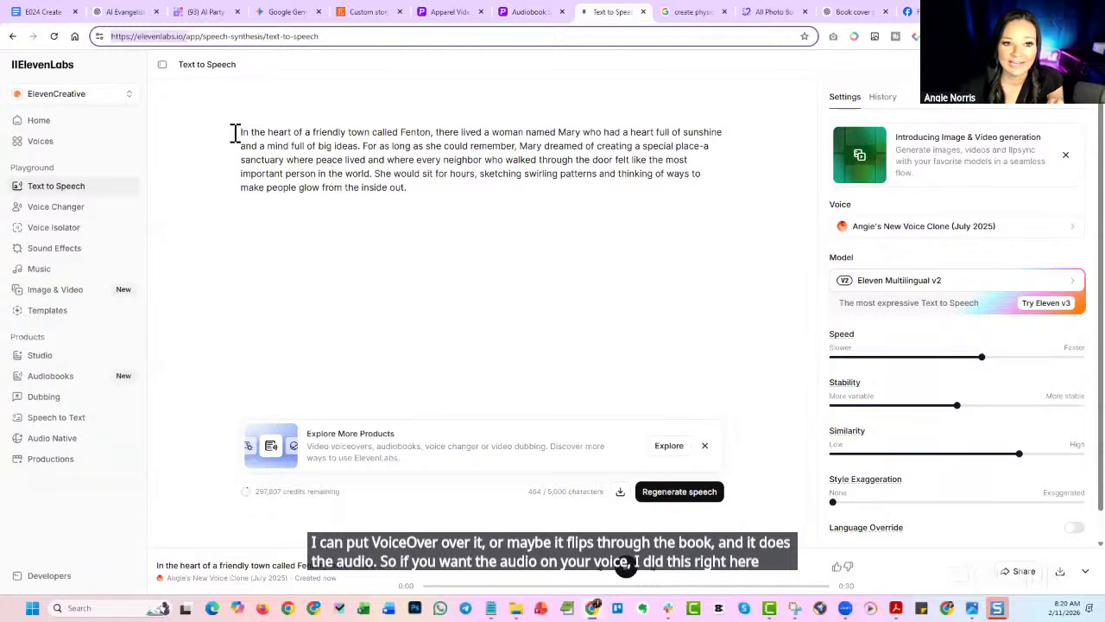
drag(242, 134, 486, 210)
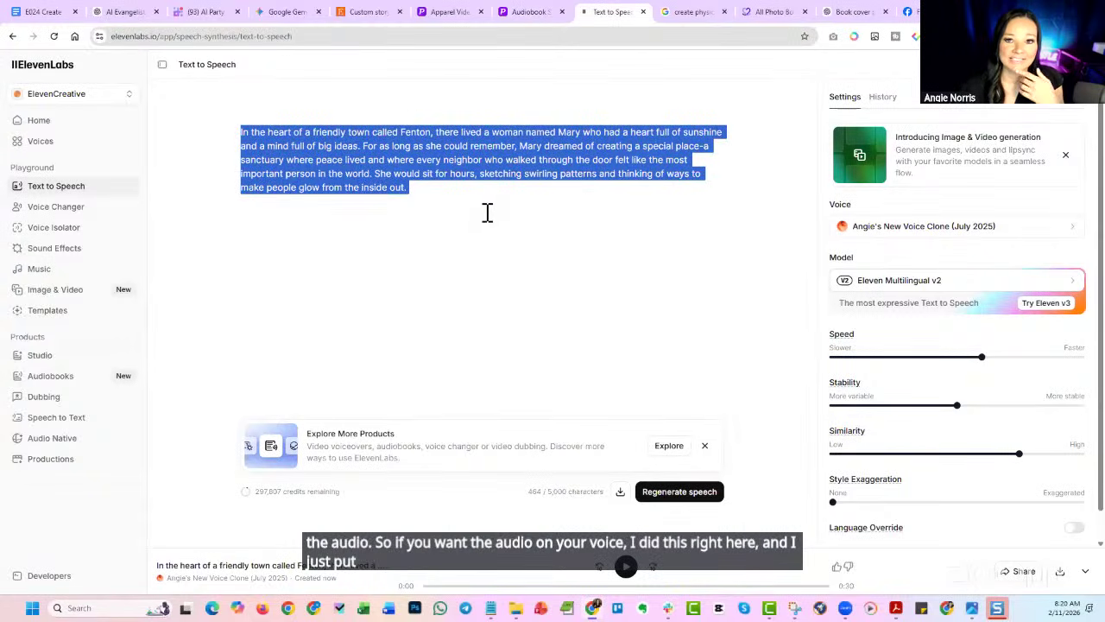
click(292, 16)
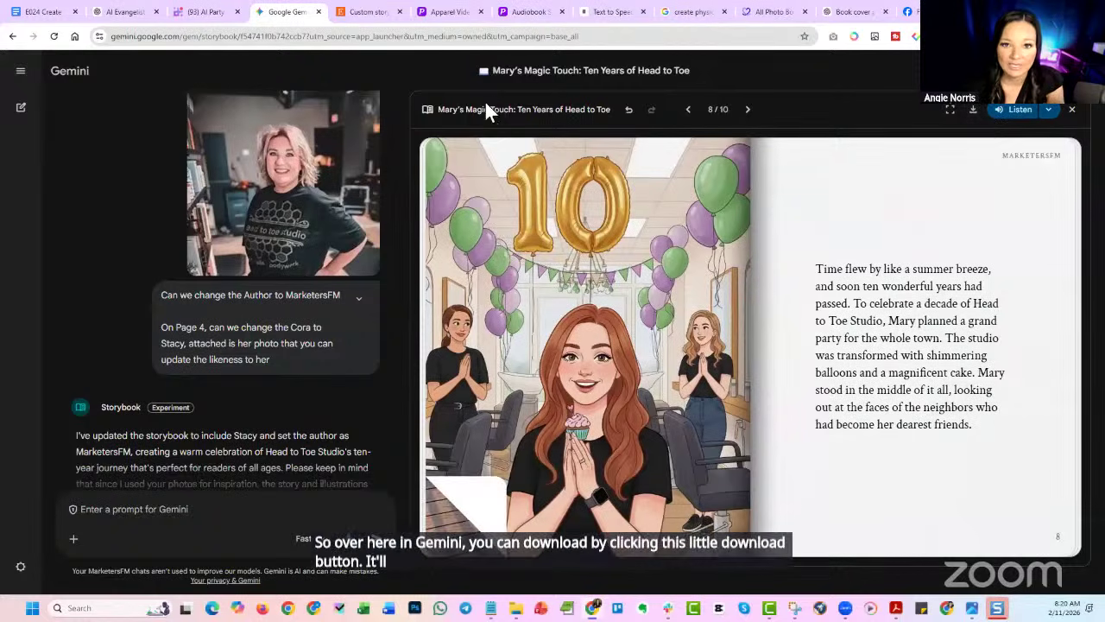
click(604, 14)
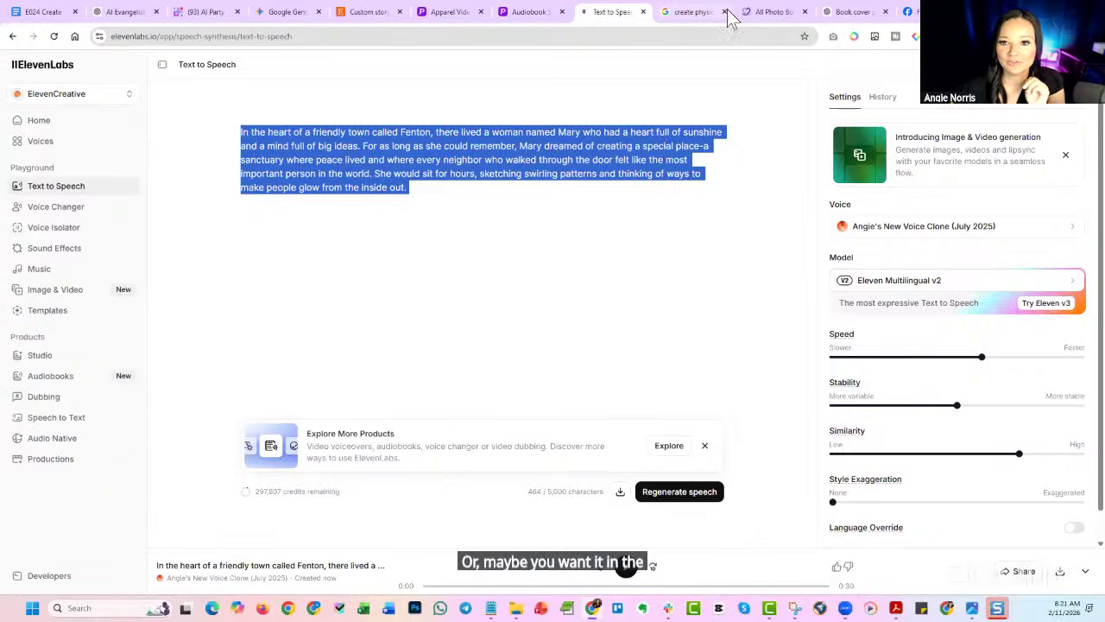
Switch to the Google results, highlight the query "create physical book custom vertical", and view Mixbook's portrait photo books.
click(673, 19)
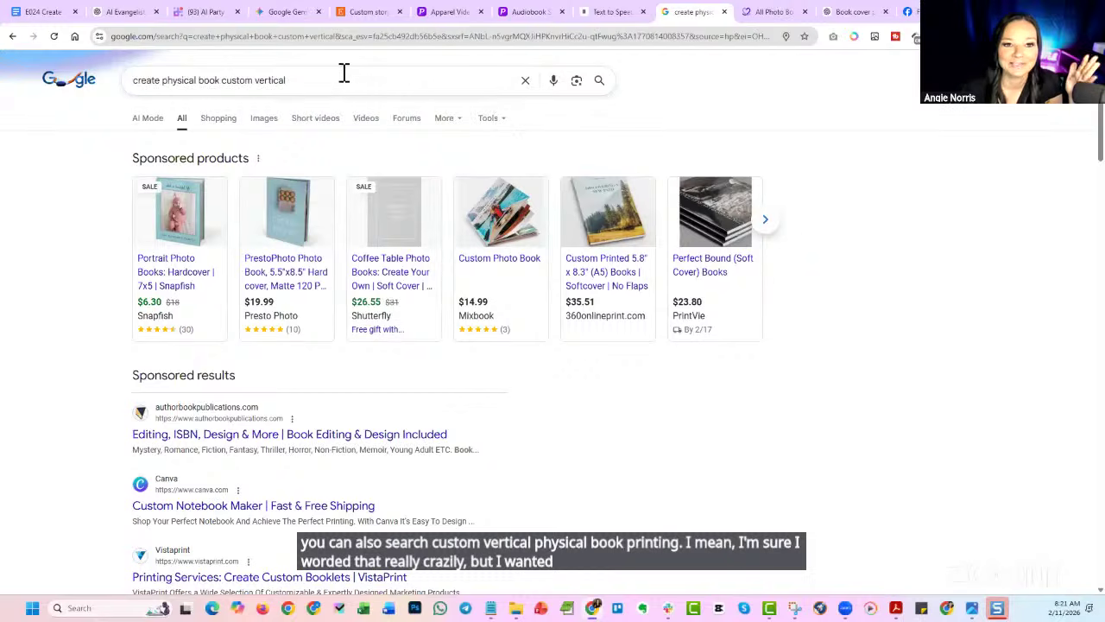
drag(333, 79, 86, 82)
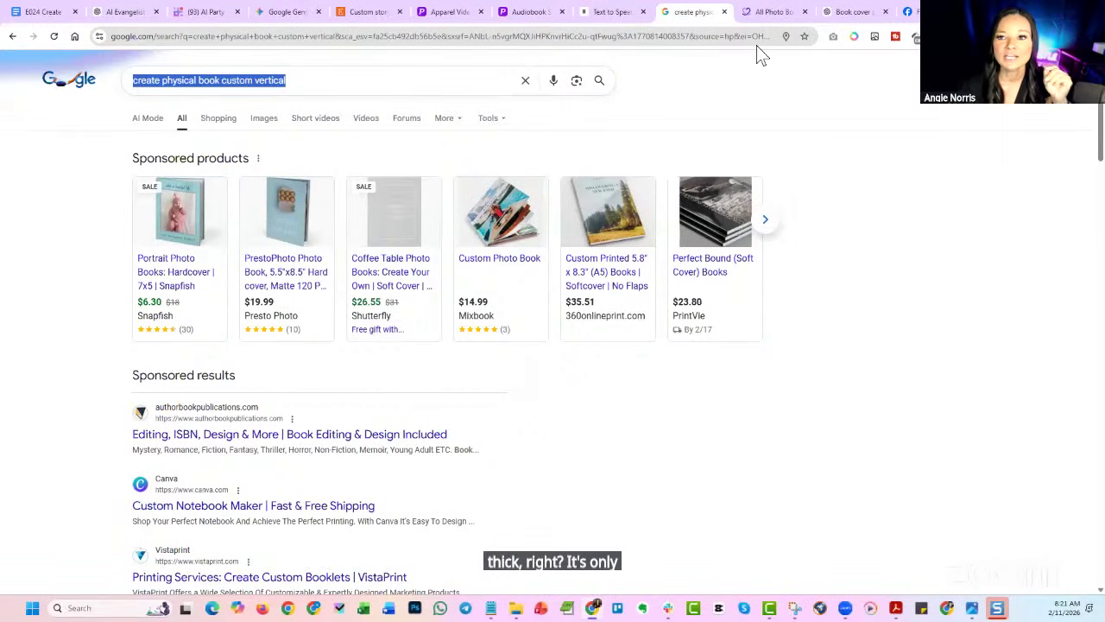
click(768, 12)
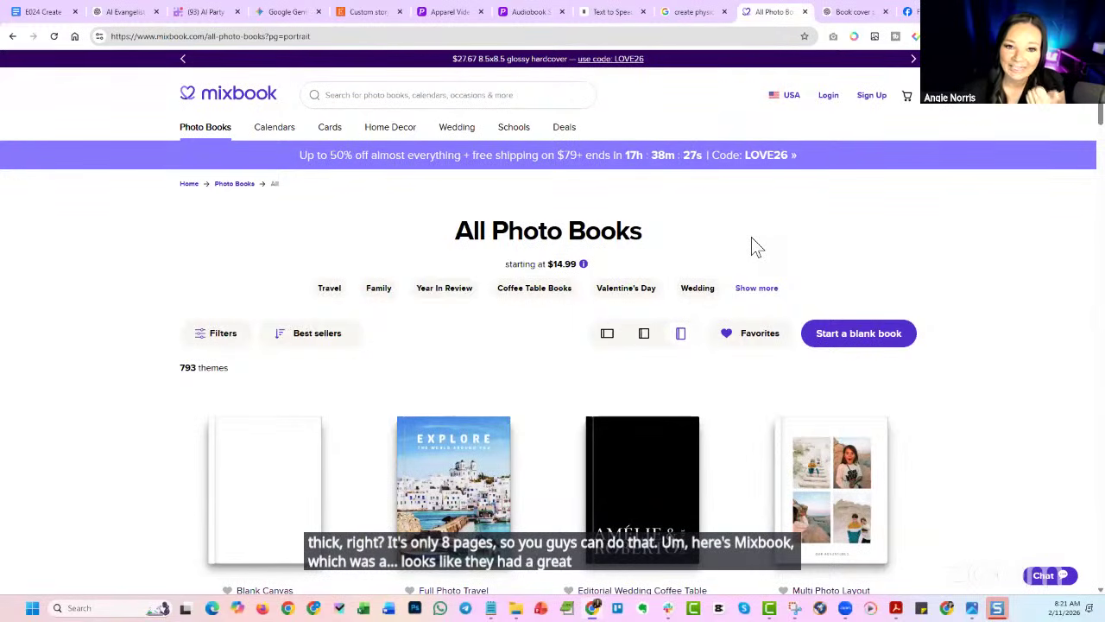
Switch to ChatGPT and review the generated image of the subject holding the physical storybook.
click(853, 13)
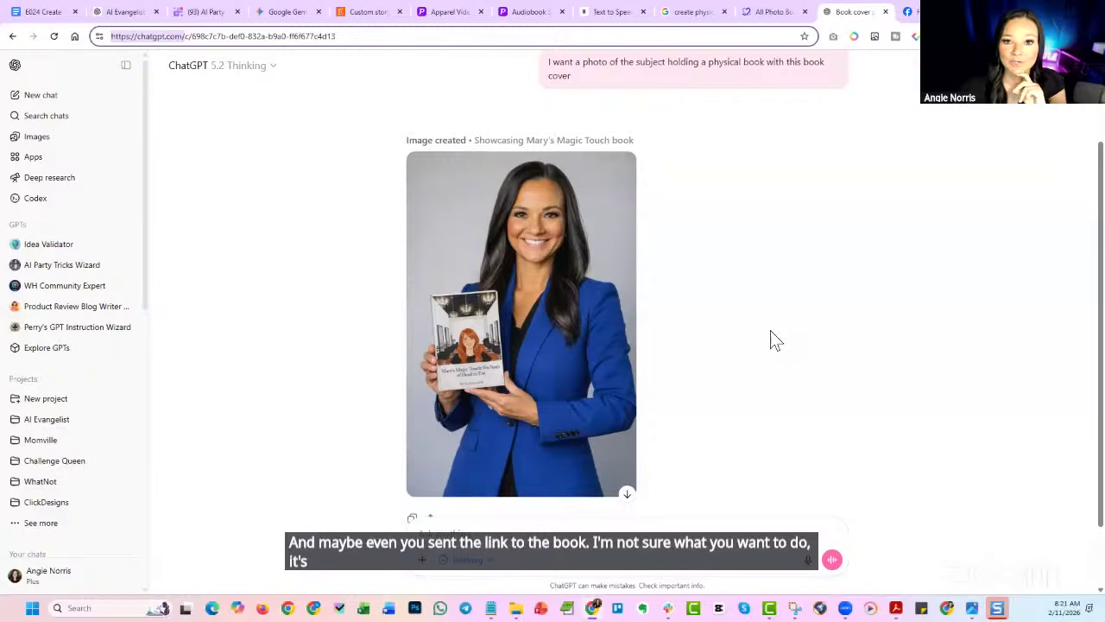
scroll(762, 340, down, 1)
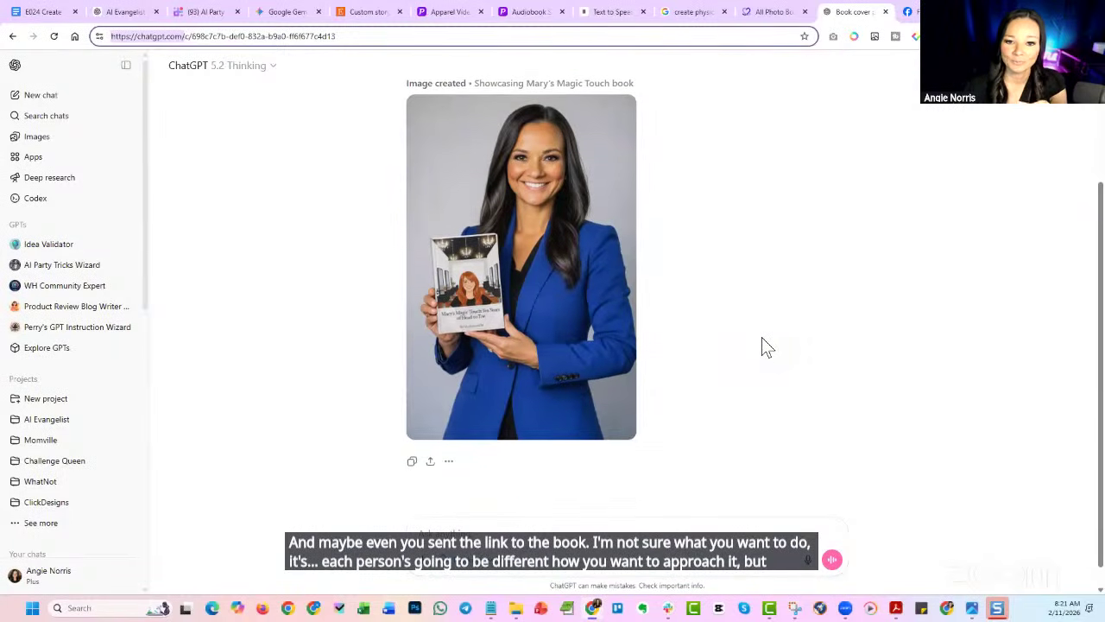
scroll(761, 339, up, 1)
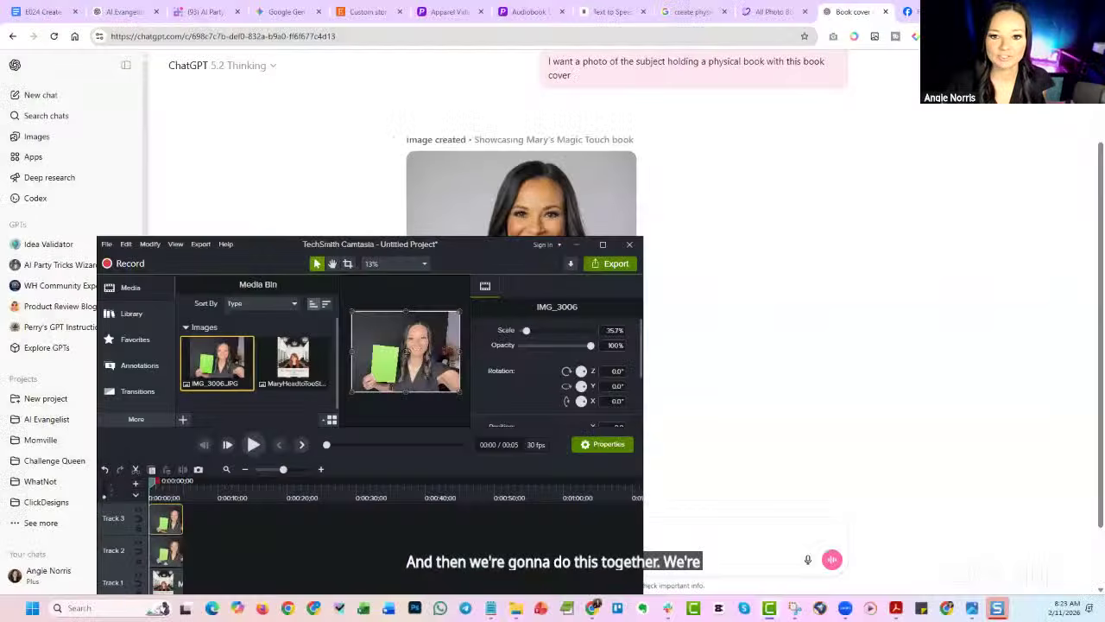
Switch to Camtasia, hide the green-card photo on Track 3, and toggle the visibility of the book cover on Track 1.
click(632, 184)
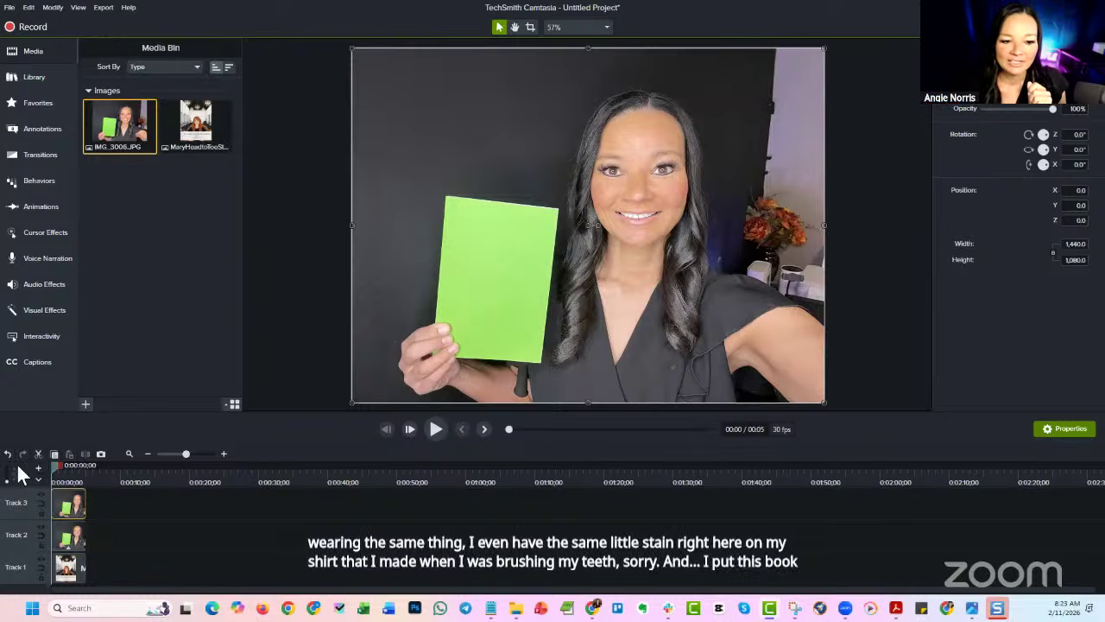
click(42, 494)
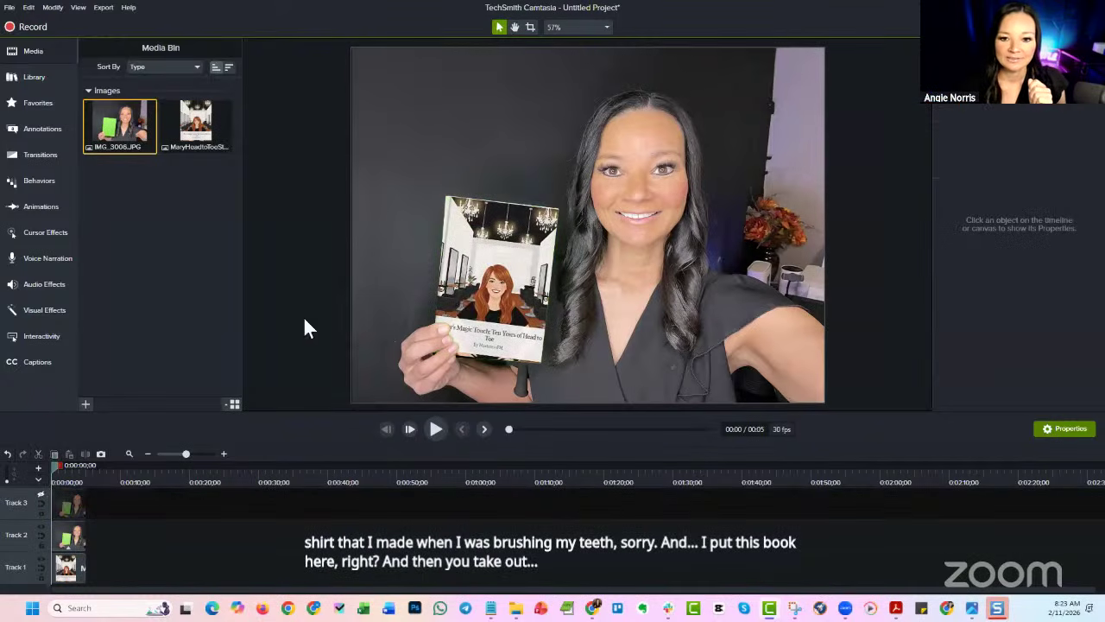
click(38, 555)
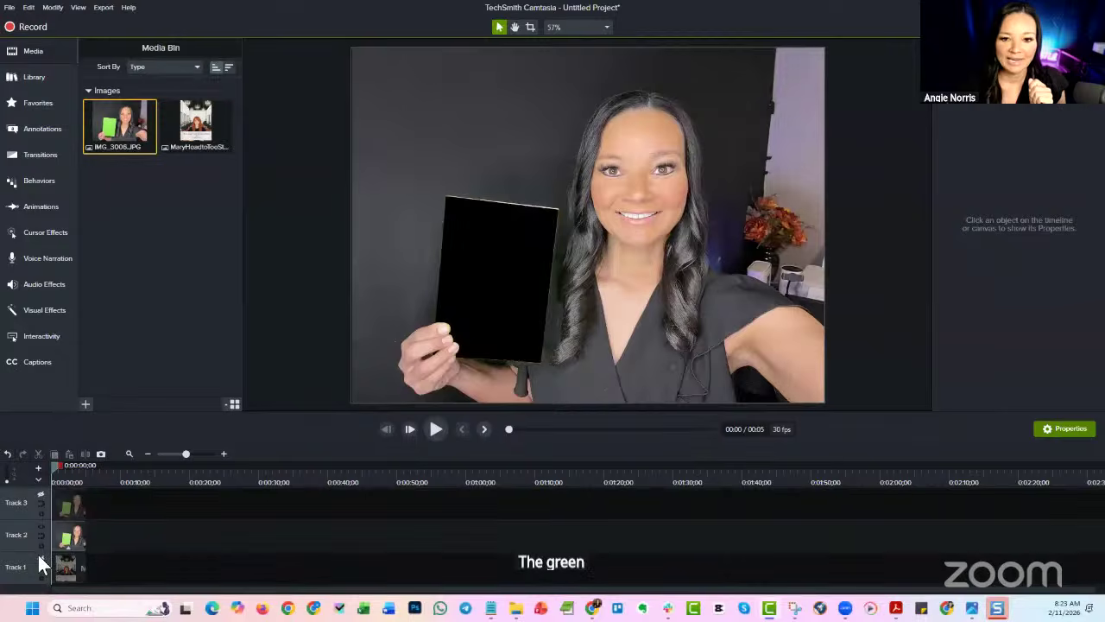
click(39, 555)
click(40, 554)
click(40, 554)
click(39, 554)
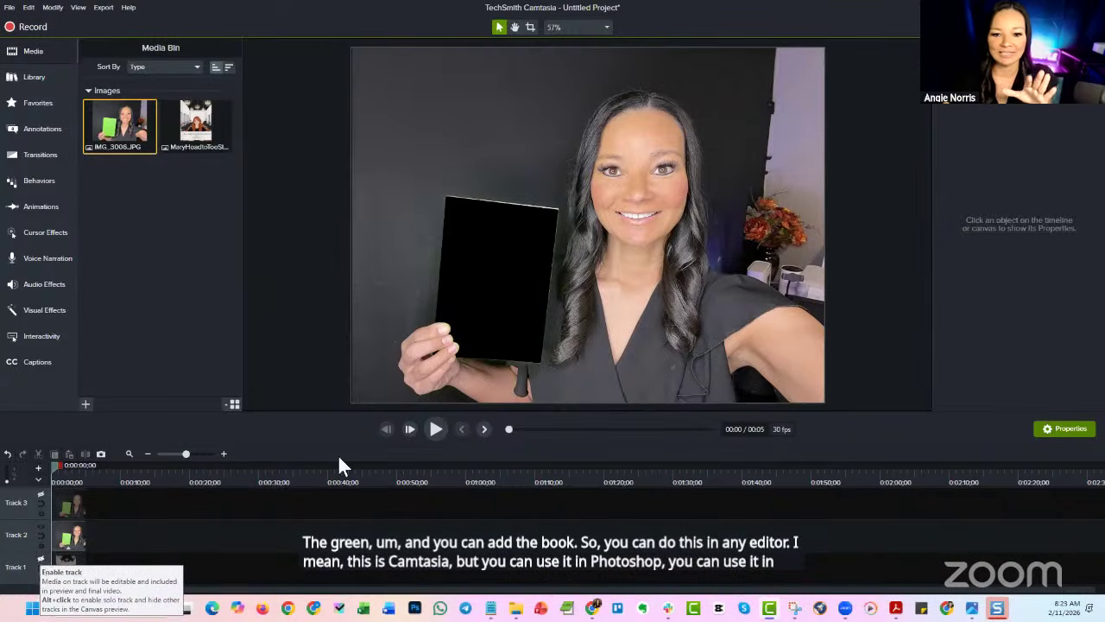
Re-enable Track 1, pull the Track 2 photo aside, shift the book cover, and move the photo back over it.
click(423, 324)
mouse_move(669, 210)
mouse_down()
mouse_move(686, 173)
mouse_move(696, 181)
mouse_move(675, 198)
mouse_up()
drag(45, 556, 42, 556)
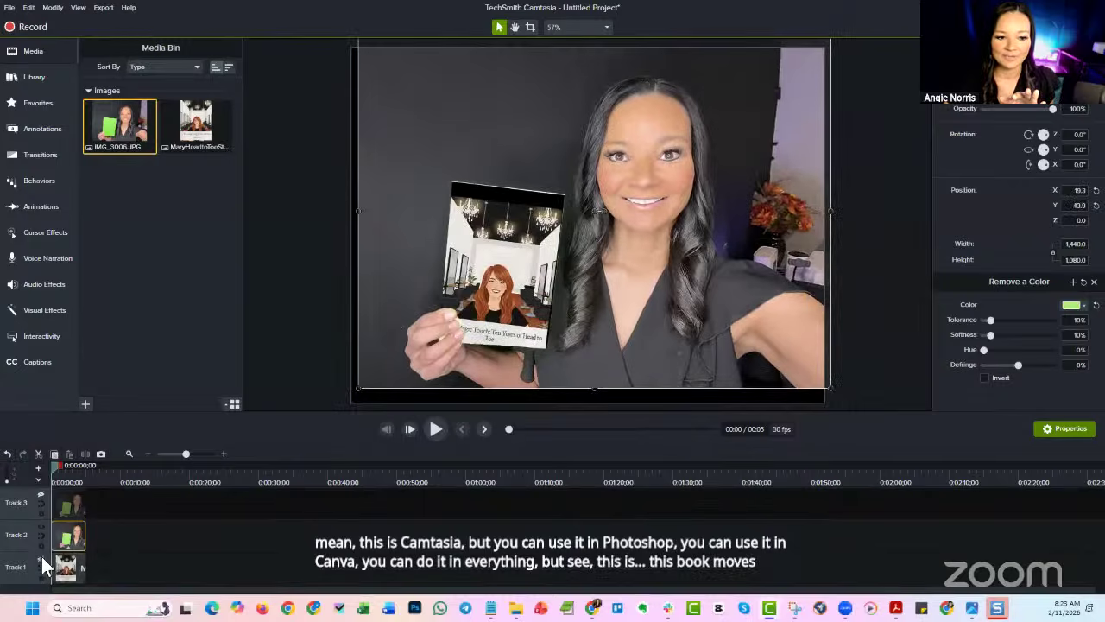
drag(549, 321, 789, 347)
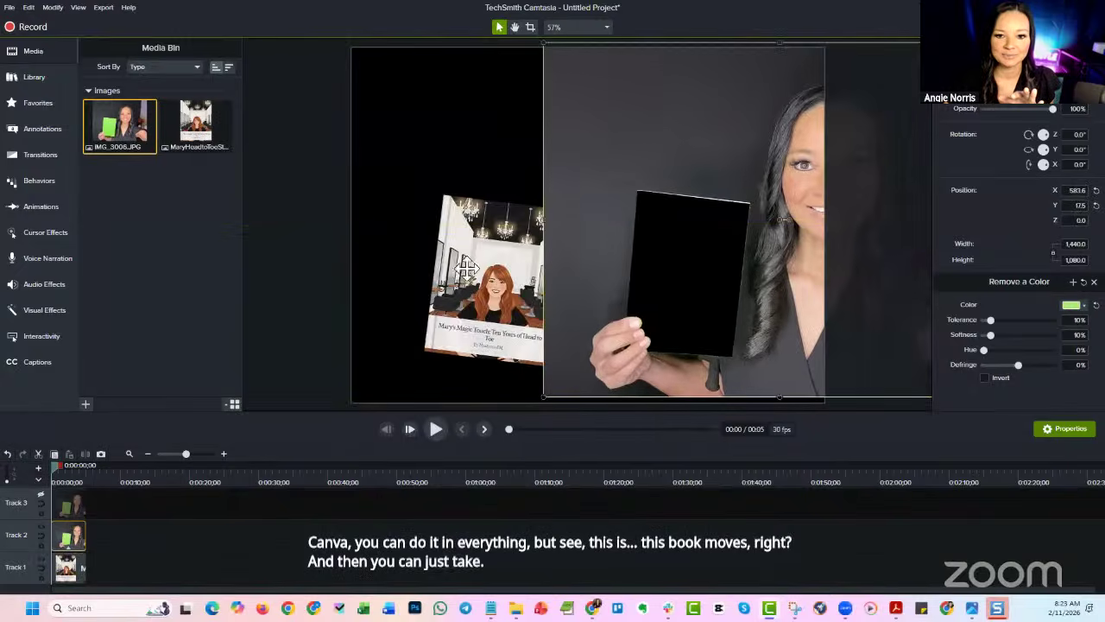
drag(407, 250, 467, 226)
drag(558, 175, 628, 188)
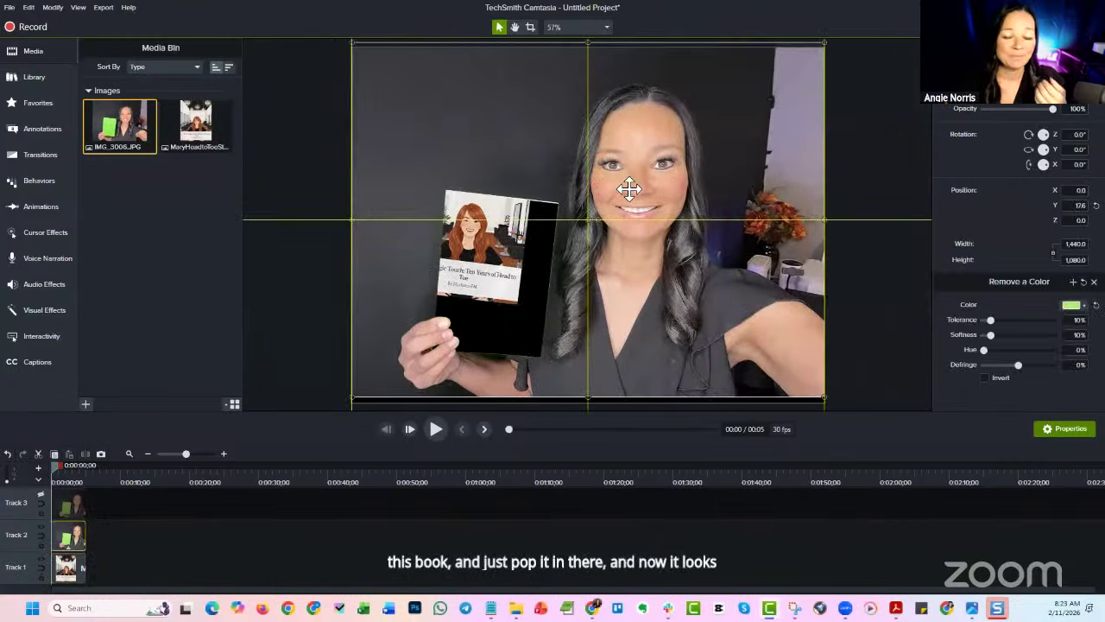